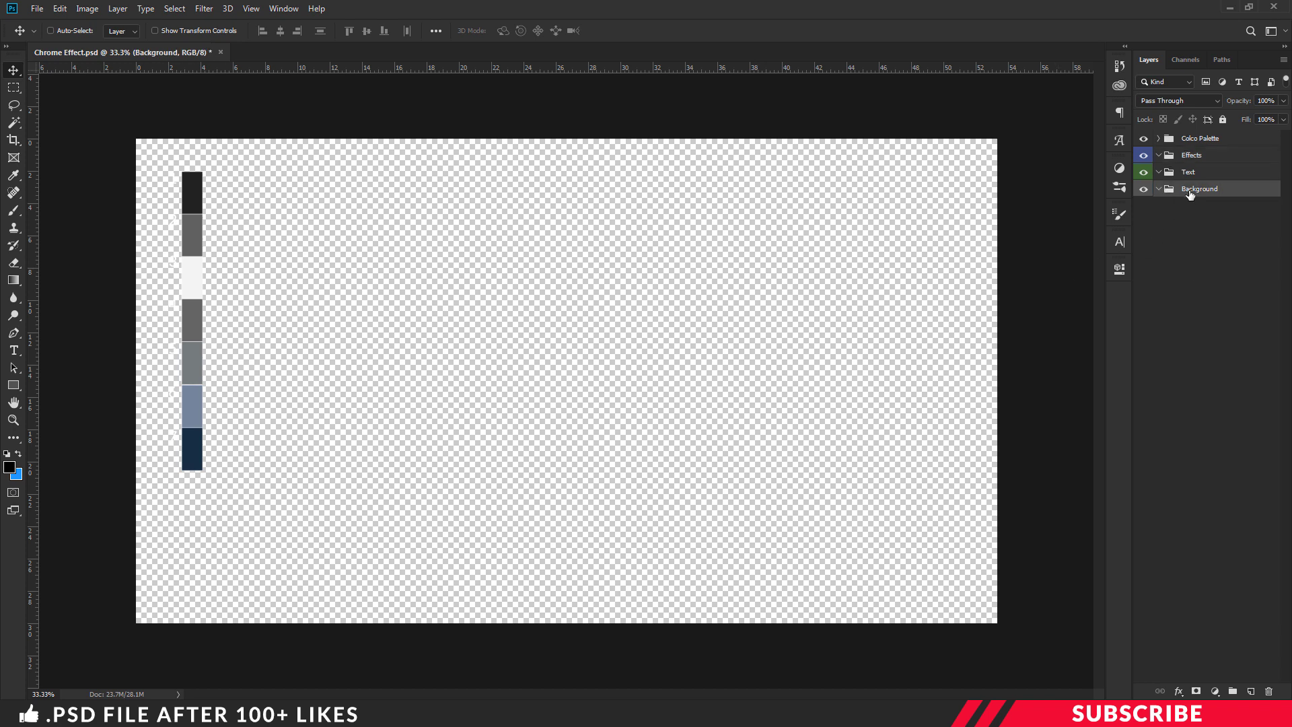
# Add a new layer inside the Background group and fill it with black (000000).
pyautogui.click(1254, 691)
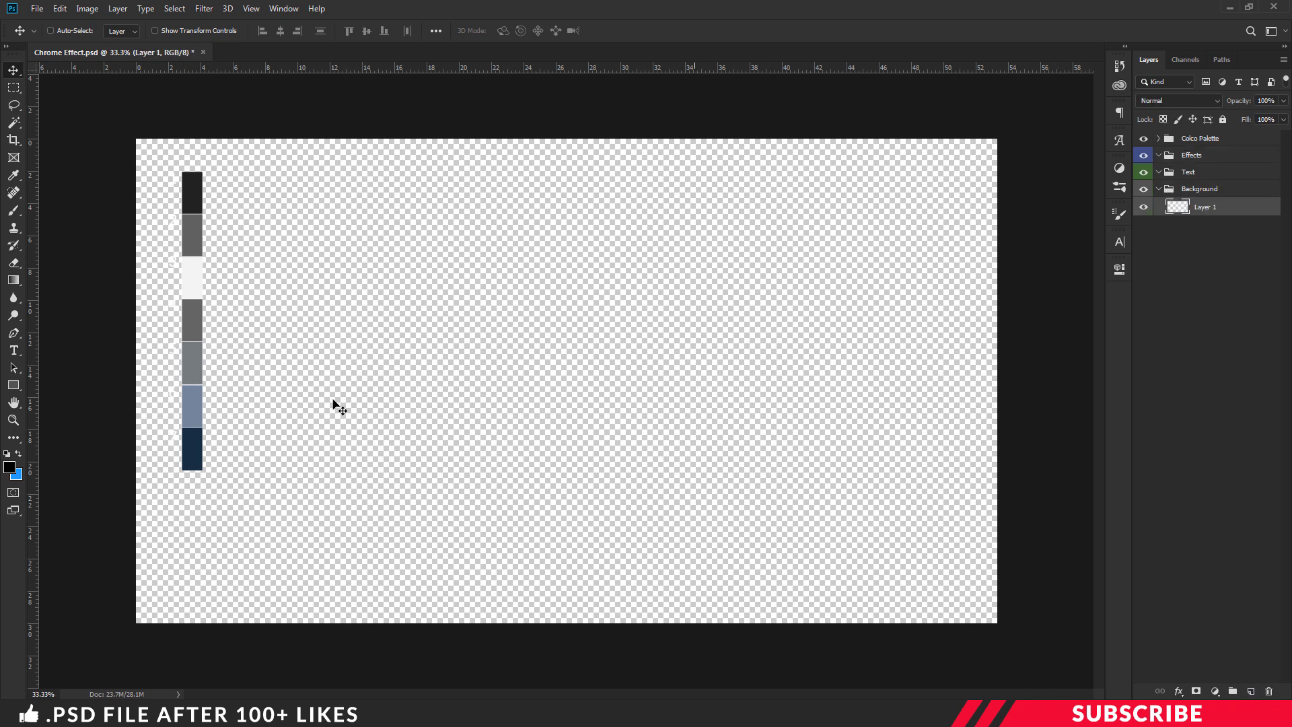
pyautogui.click(10, 467)
pyautogui.write('5d6b44')
pyautogui.hotkey('ctrl', 'z')
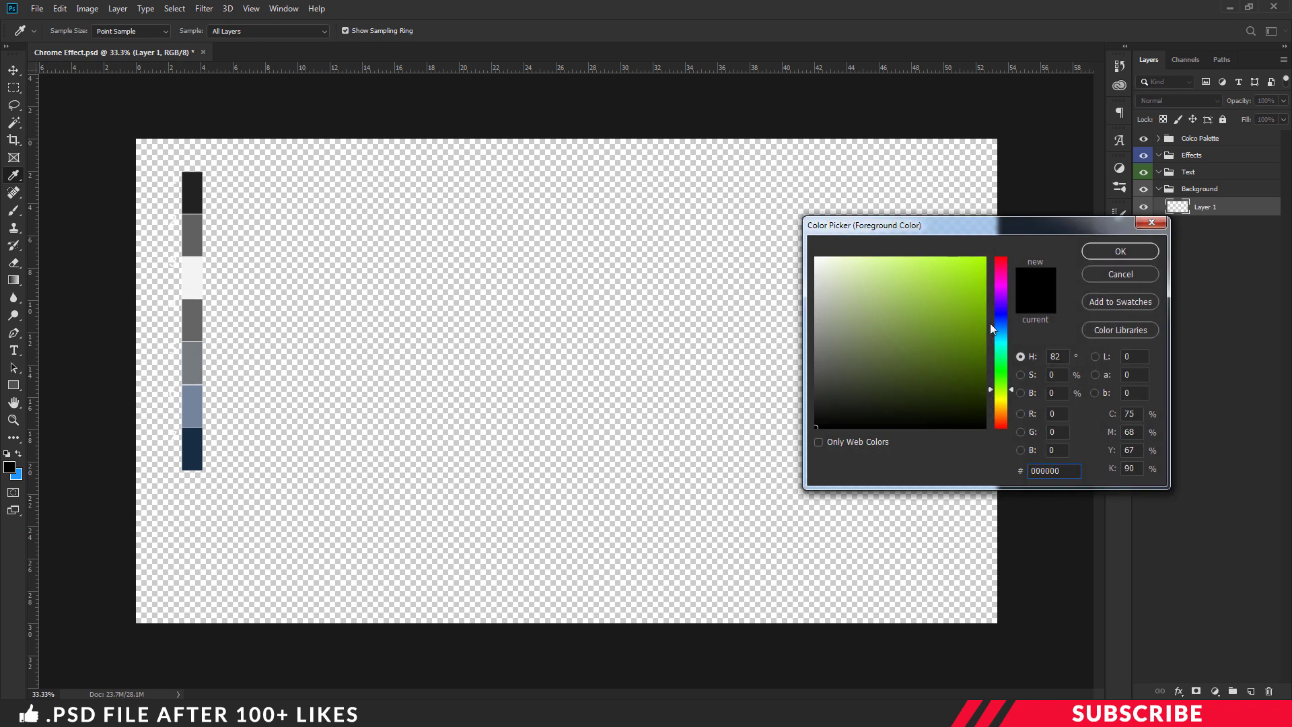
pyautogui.click(1107, 255)
pyautogui.press('v')
pyautogui.hotkey('alt', 'BackSpace')
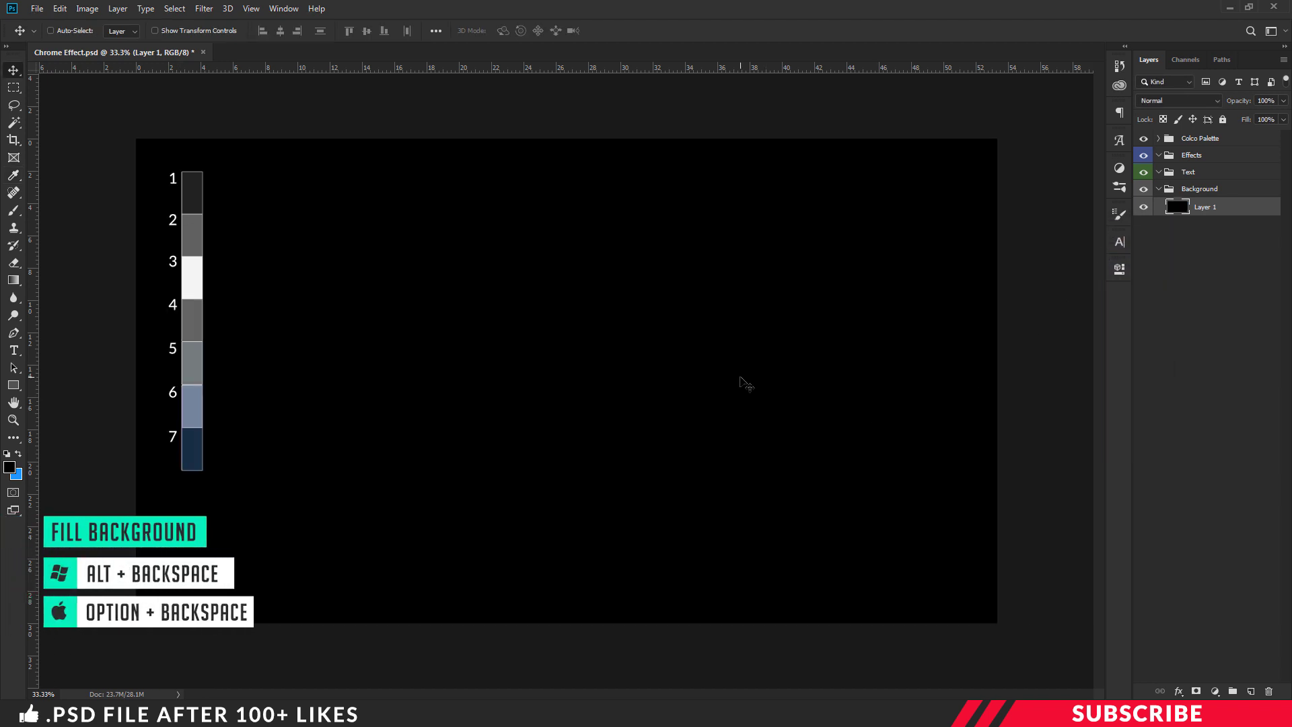
# Add a new layer inside the Text group and set the foreground color to white (ffffff).
pyautogui.click(1196, 175)
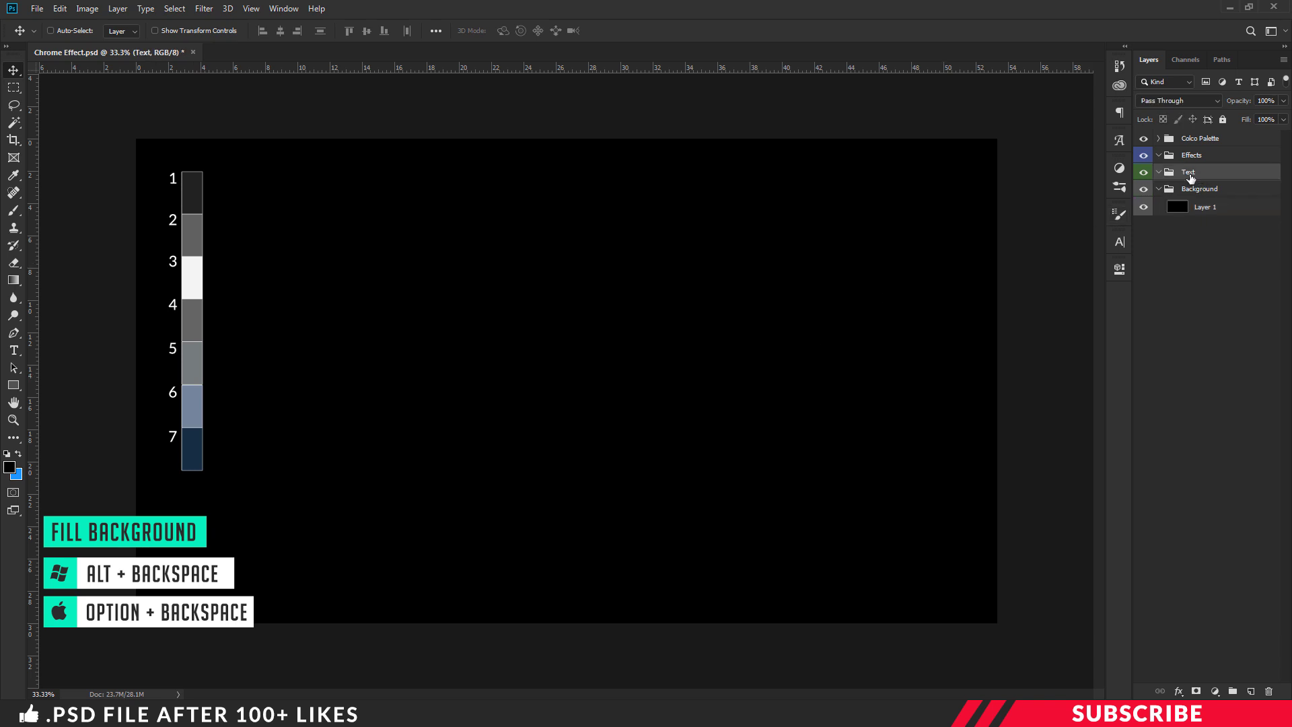
pyautogui.click(1250, 691)
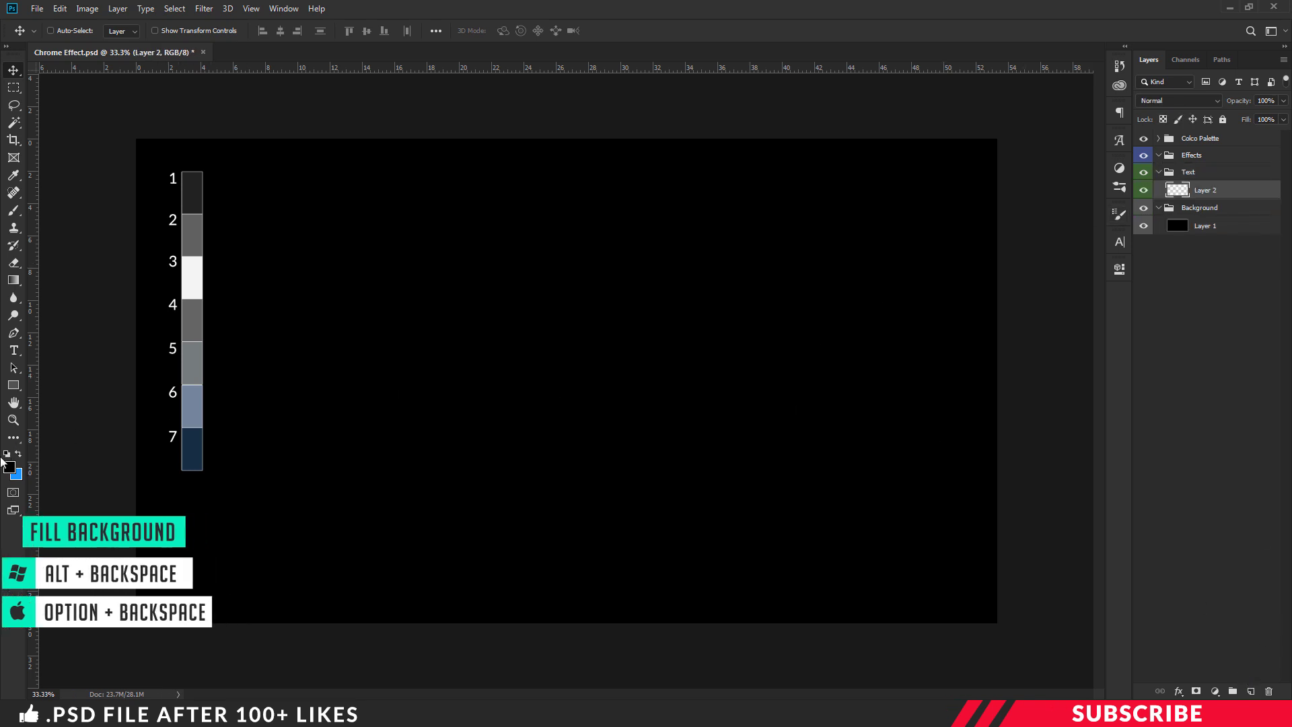
pyautogui.click(10, 467)
pyautogui.write('ffffff')
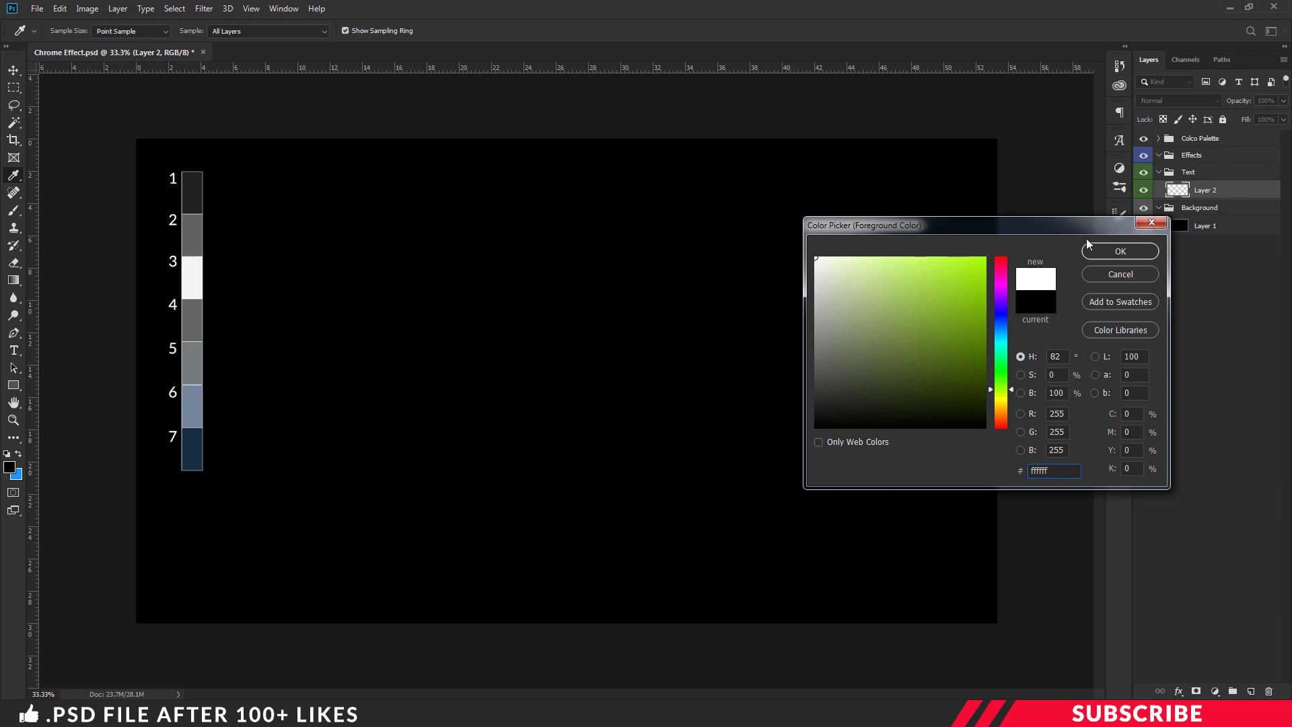
pyautogui.click(1109, 252)
# Add the text IRON in the Aero font at 730 pt and position it in the upper middle of the canvas.
pyautogui.press('t')
pyautogui.click(149, 30)
pyautogui.write('Aero')
pyautogui.press('Return')
pyautogui.click(322, 32)
pyautogui.write('730')
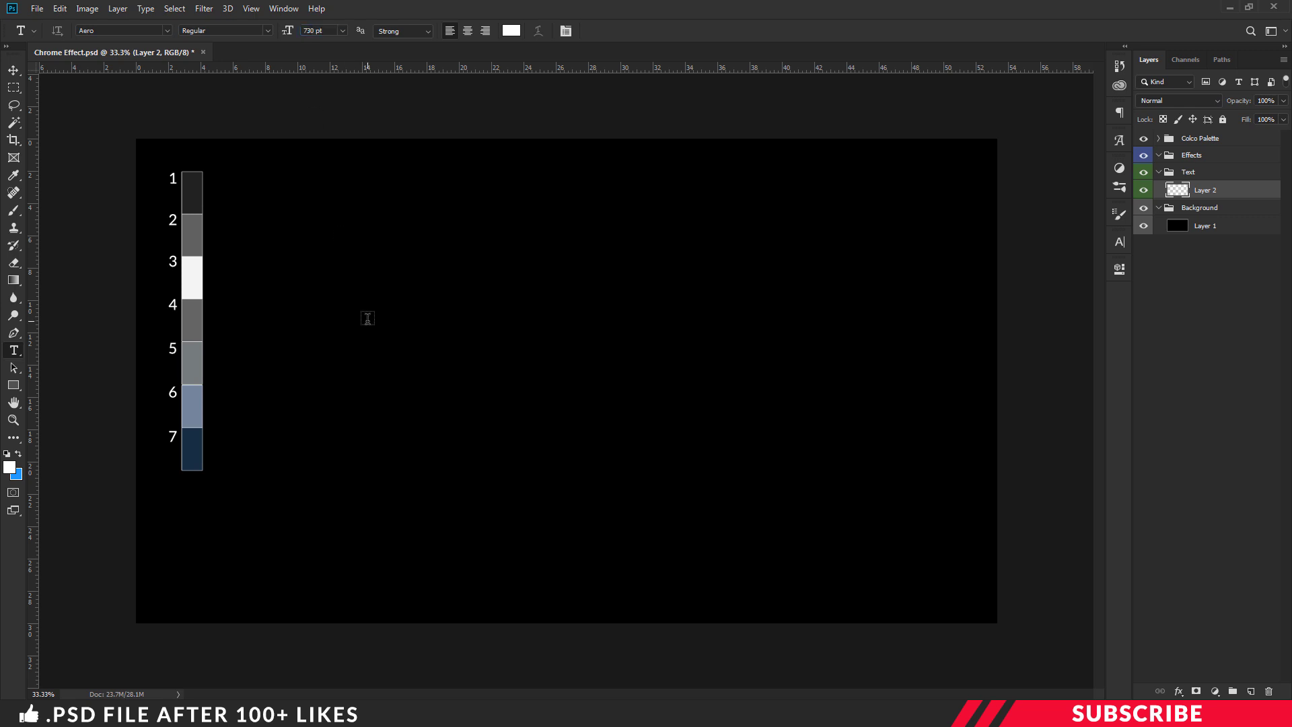
pyautogui.click(400, 307)
pyautogui.write('IRON')
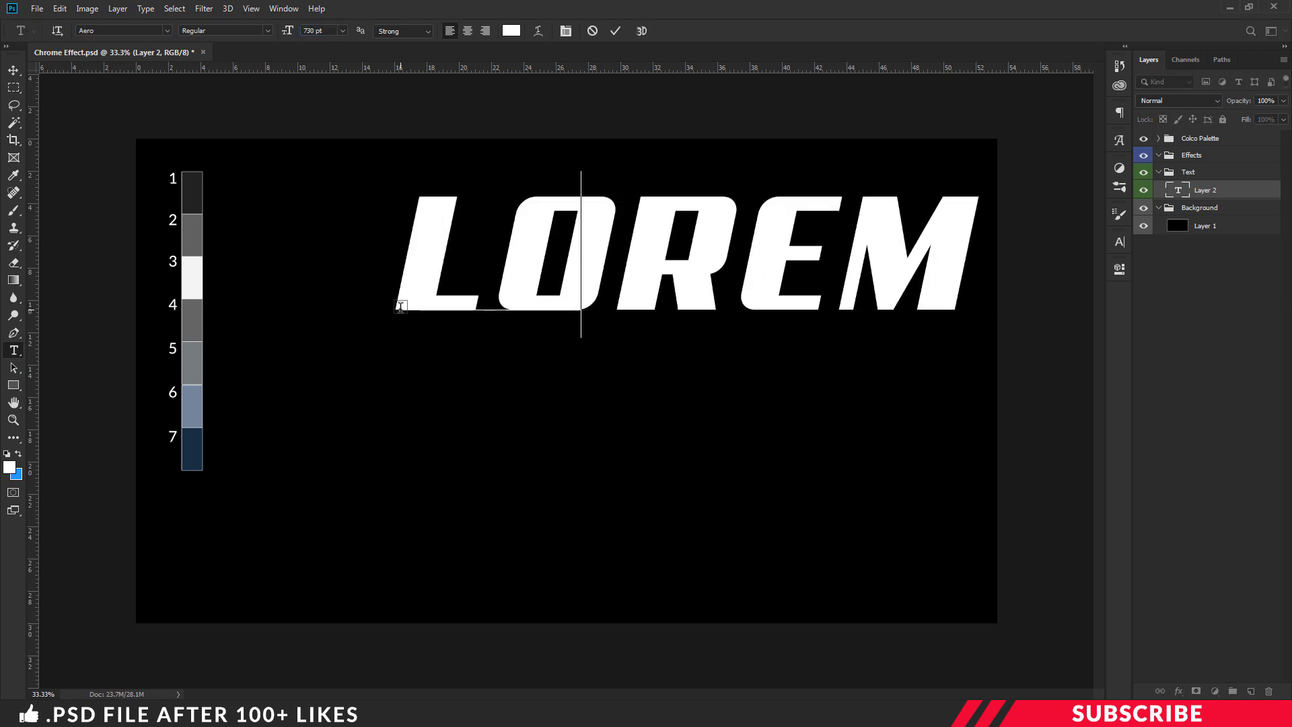
pyautogui.hotkey('ctrl', 'Return')
pyautogui.press('v')
pyautogui.moveTo(584, 295); pyautogui.dragTo(564, 327)
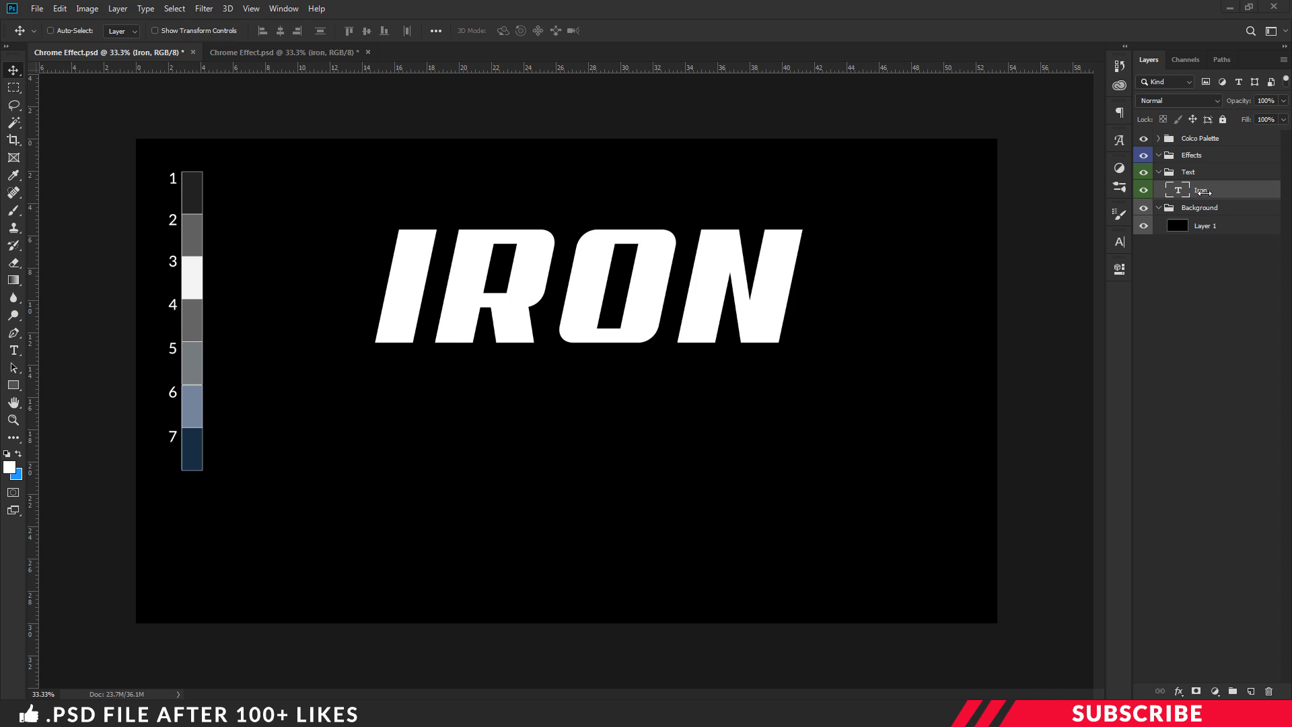
# Add a Gradient Overlay in Normal blend mode to the IRON text layer, starting from the Foreground to Background preset.
pyautogui.rightClick(1204, 194)
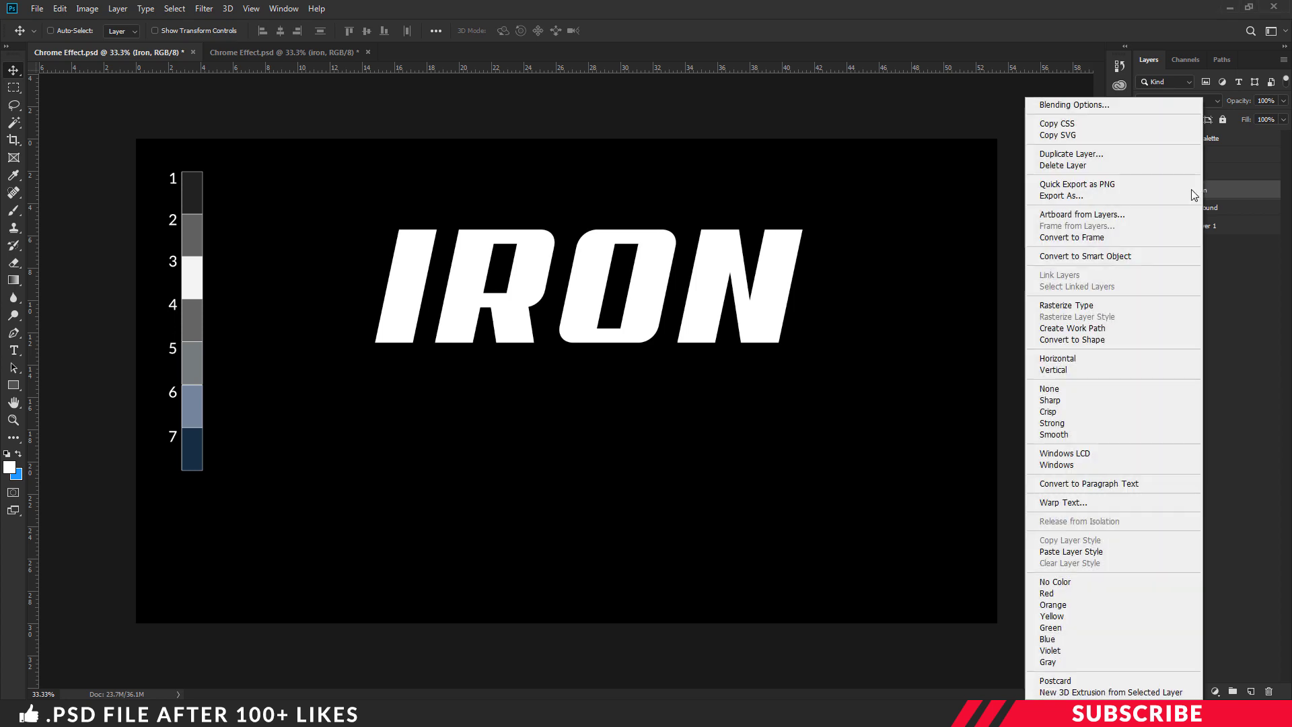
pyautogui.click(1082, 106)
pyautogui.click(780, 403)
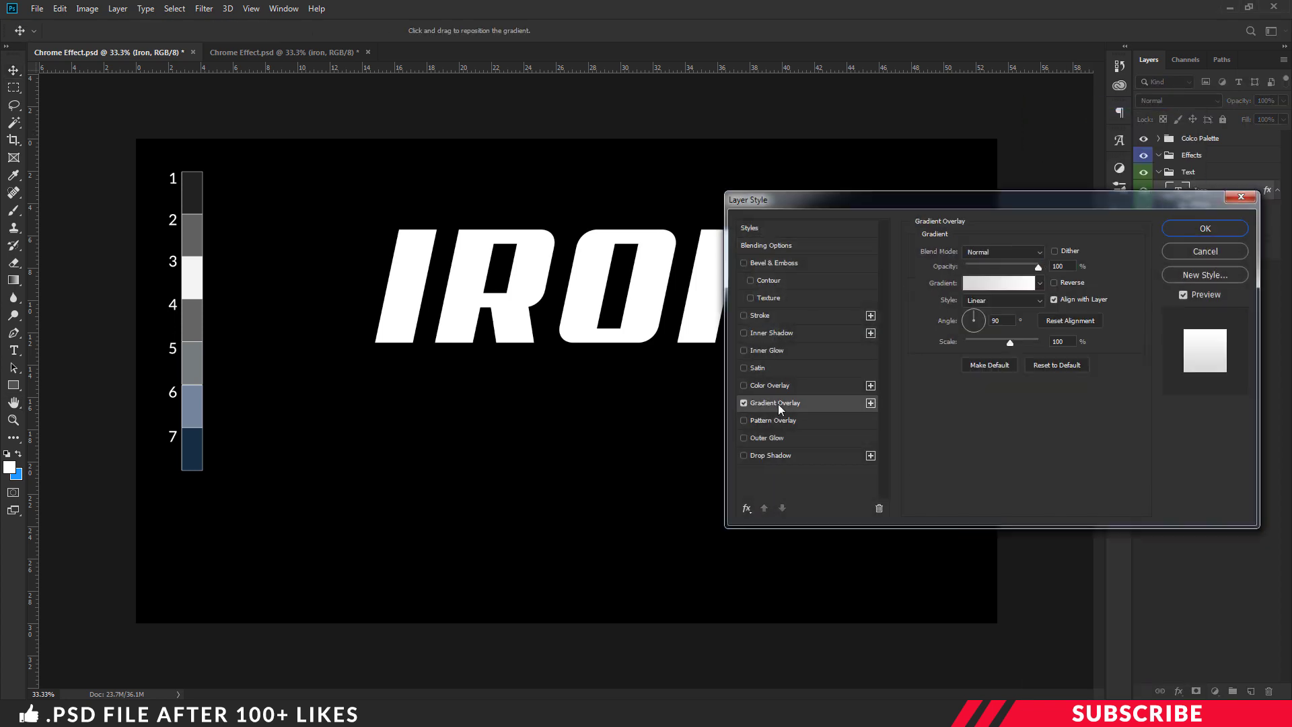
pyautogui.click(978, 255)
pyautogui.click(991, 253)
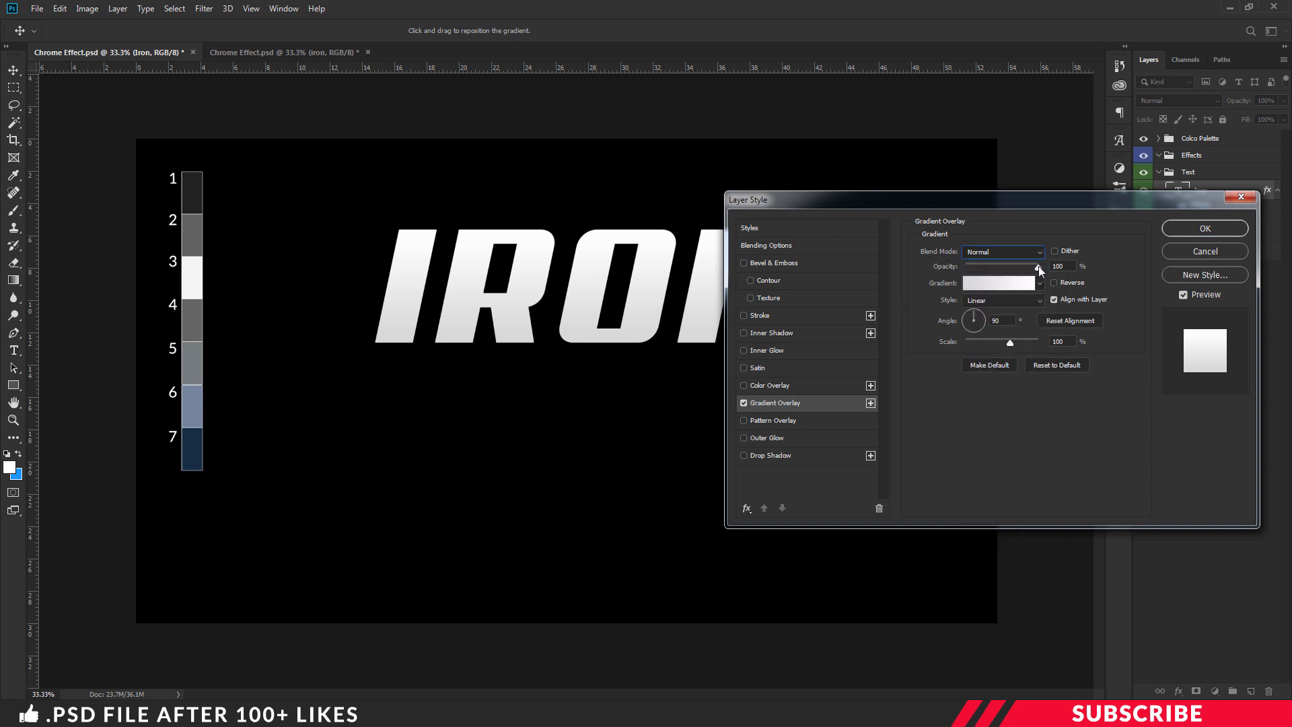
pyautogui.click(997, 284)
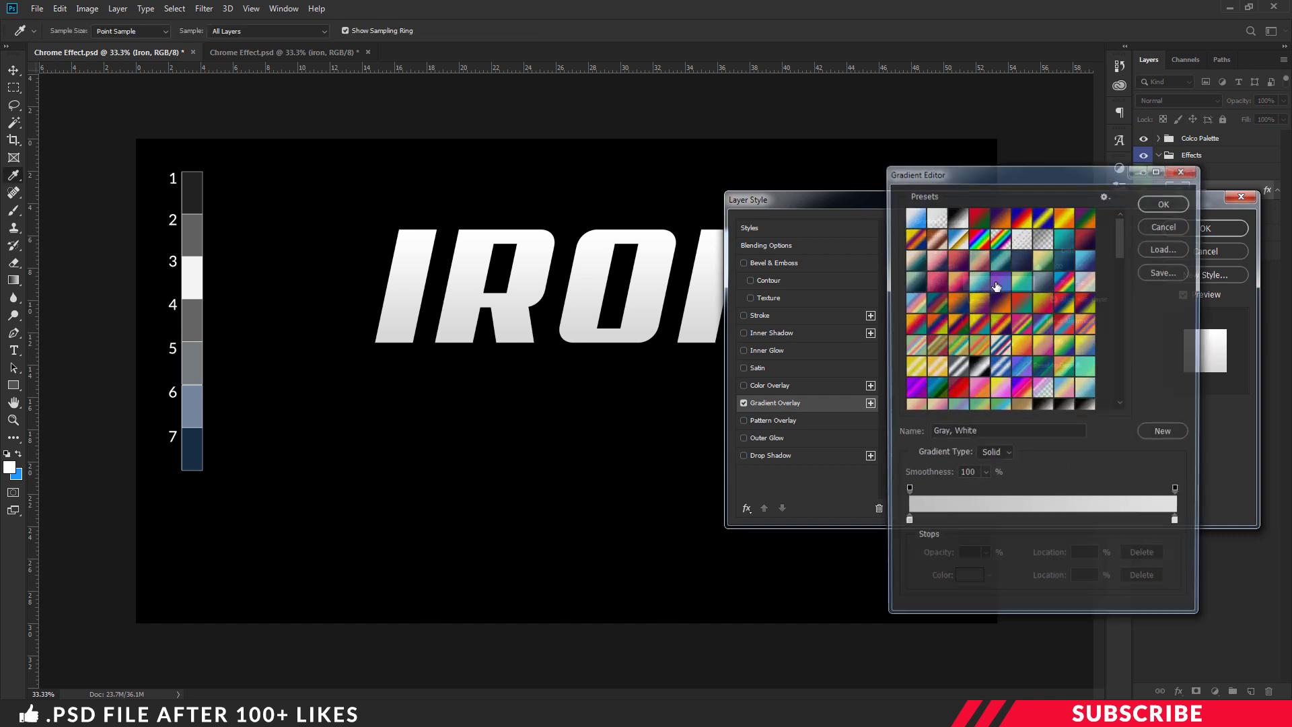
pyautogui.click(914, 219)
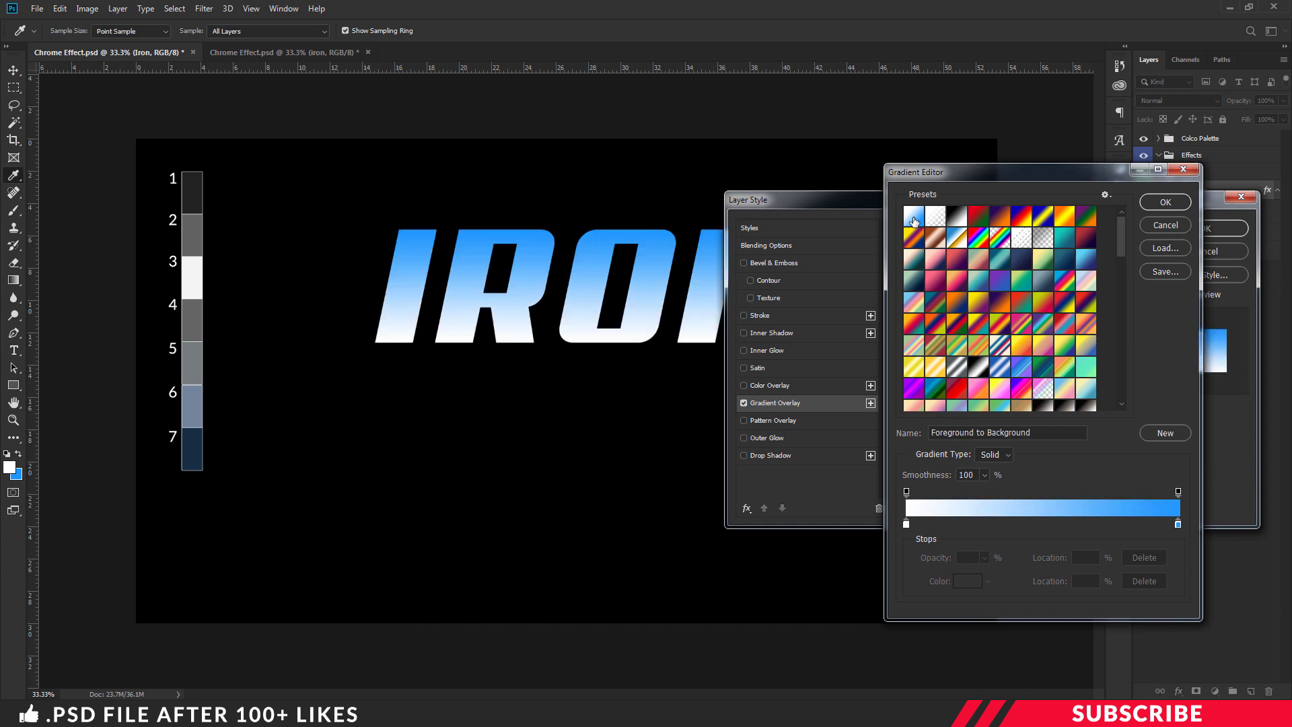
# Color the gradient's first stop at 0% with palette swatch 1 (222222).
pyautogui.click(906, 525)
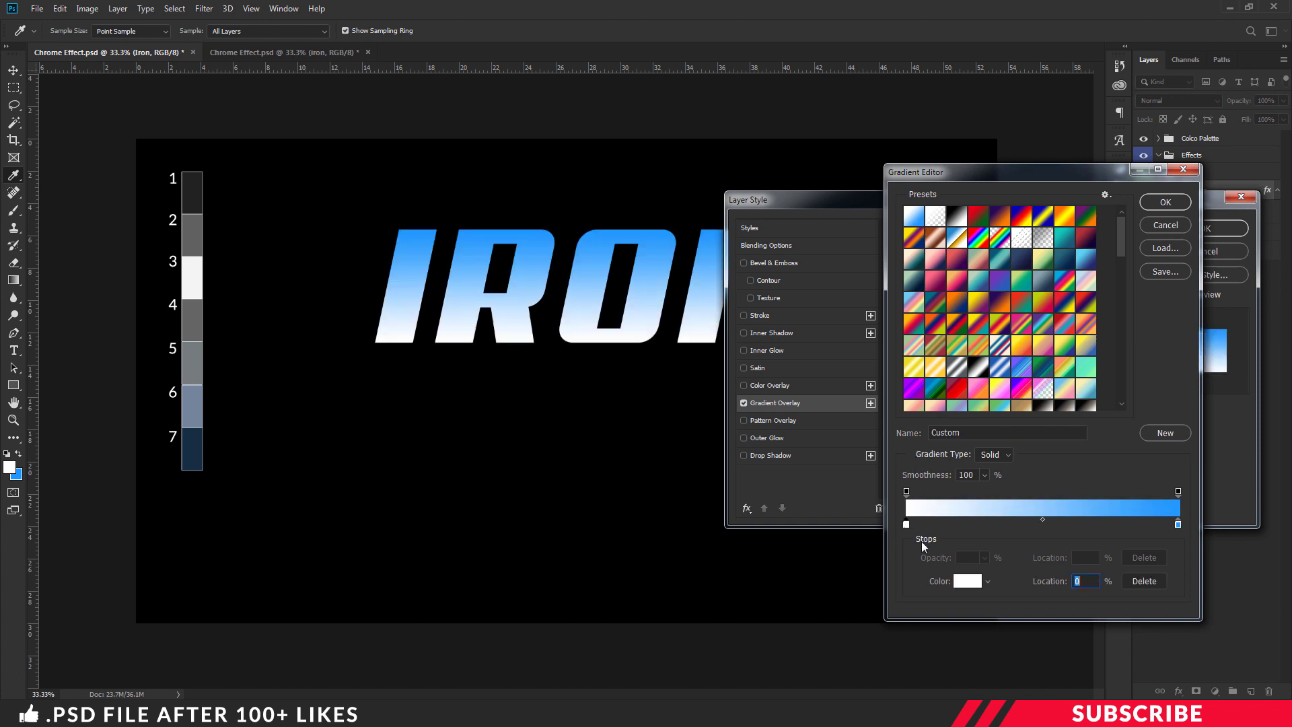
pyautogui.click(967, 581)
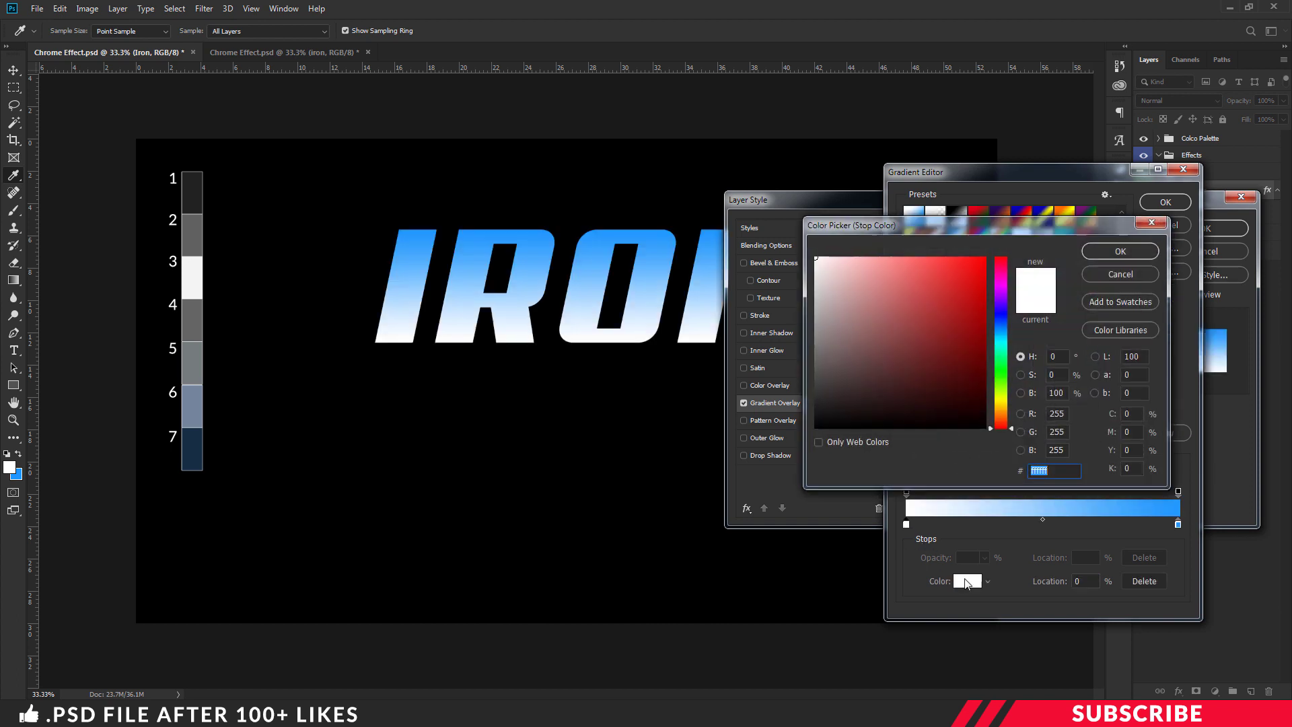
pyautogui.click(196, 182)
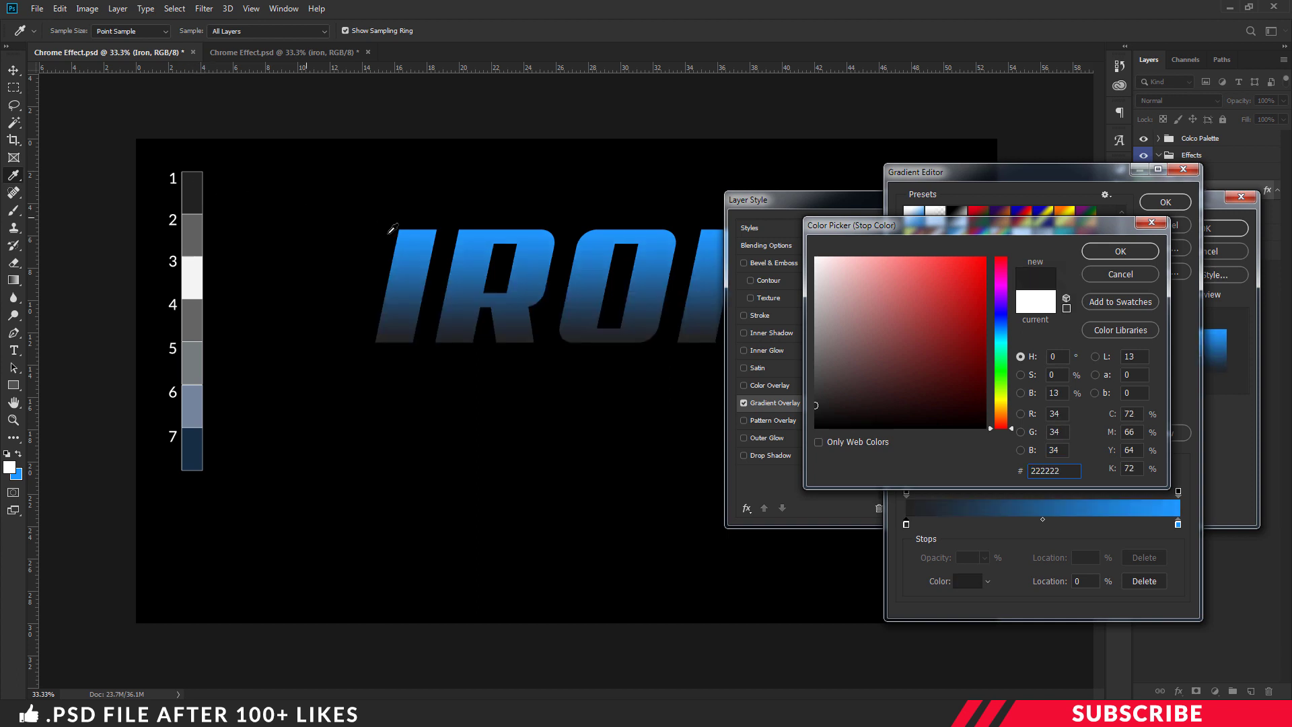
pyautogui.click(1134, 254)
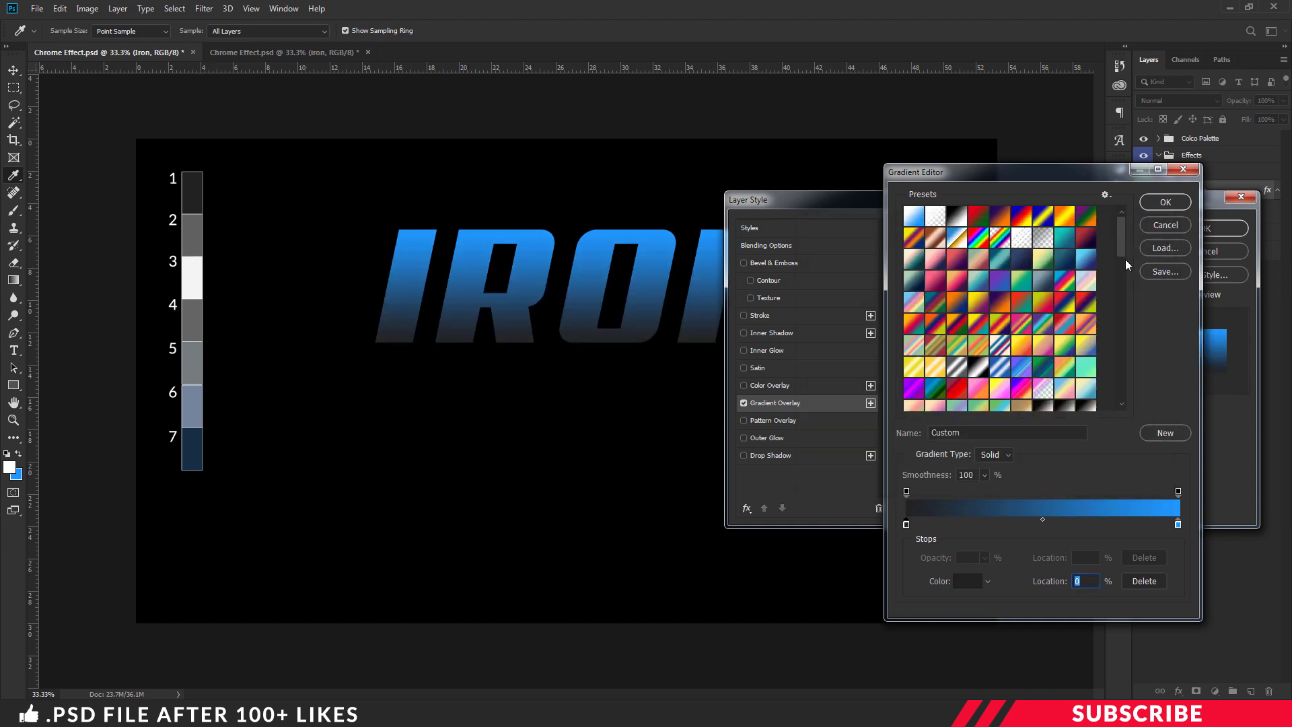
# Add a color stop at 45% and color it with palette swatch 2 (616161).
pyautogui.click(1031, 524)
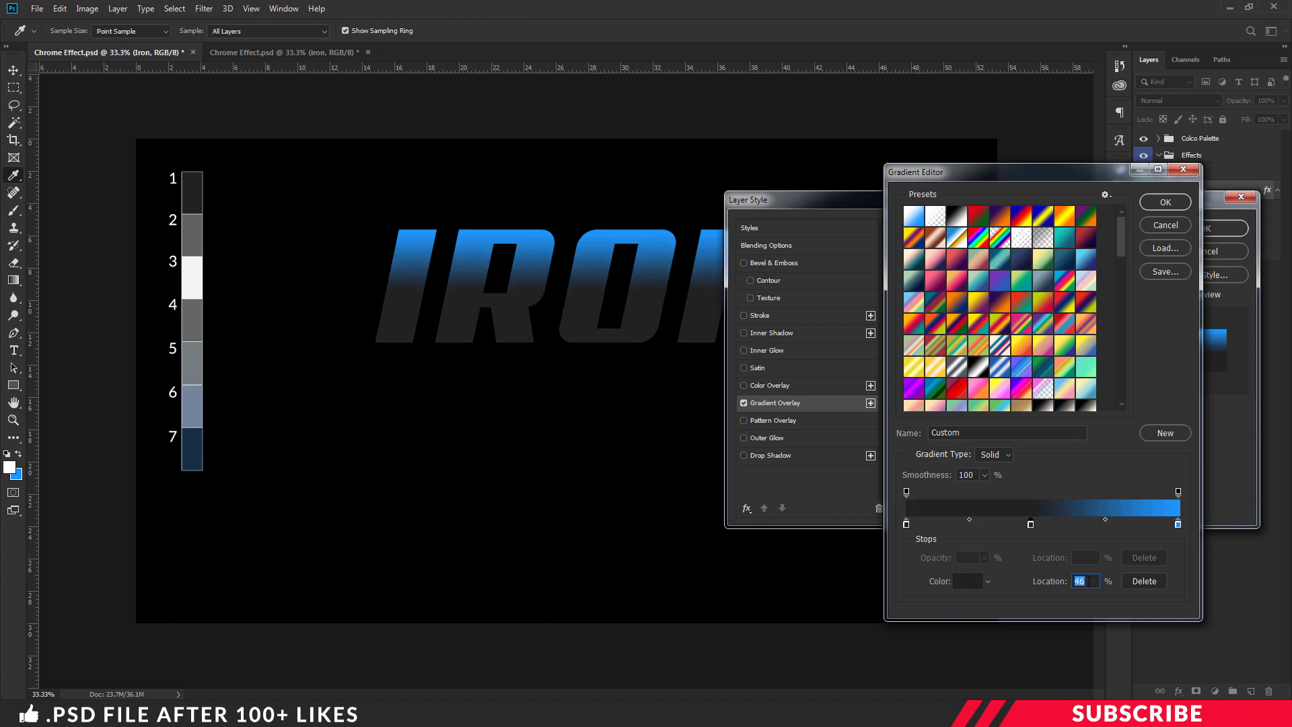
pyautogui.write('45')
pyautogui.click(969, 580)
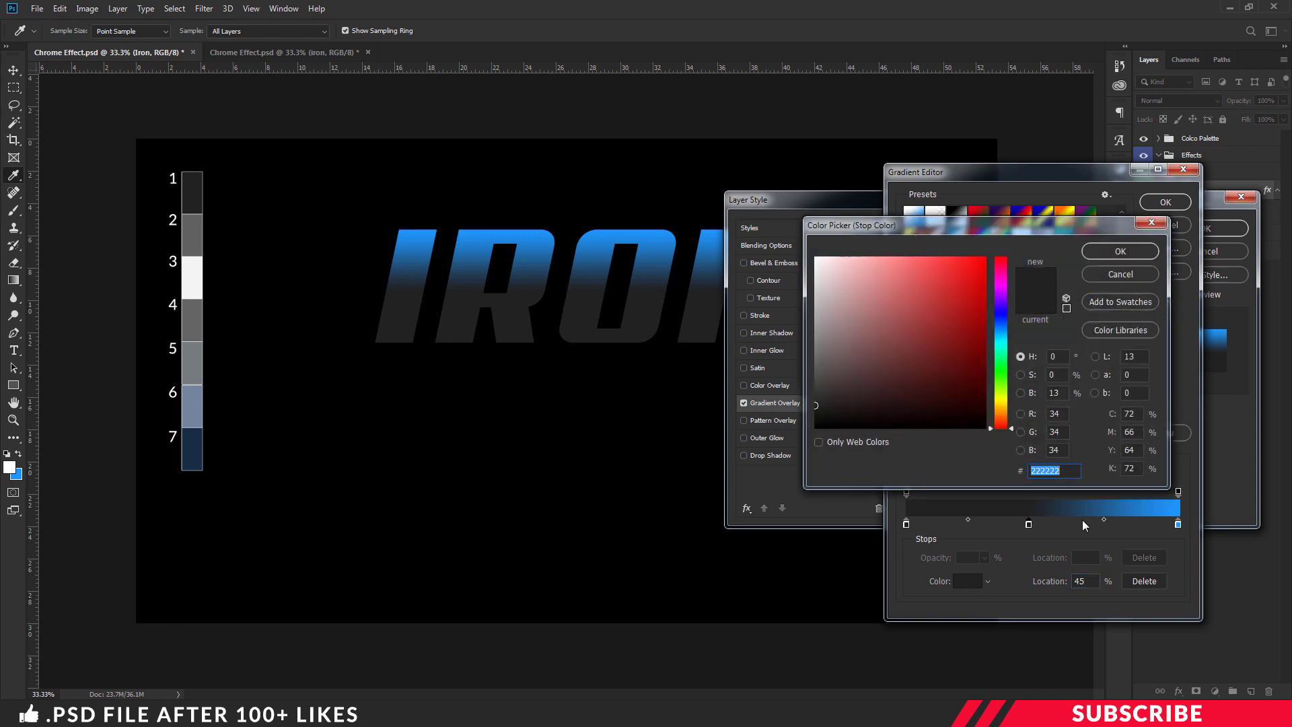
pyautogui.click(196, 228)
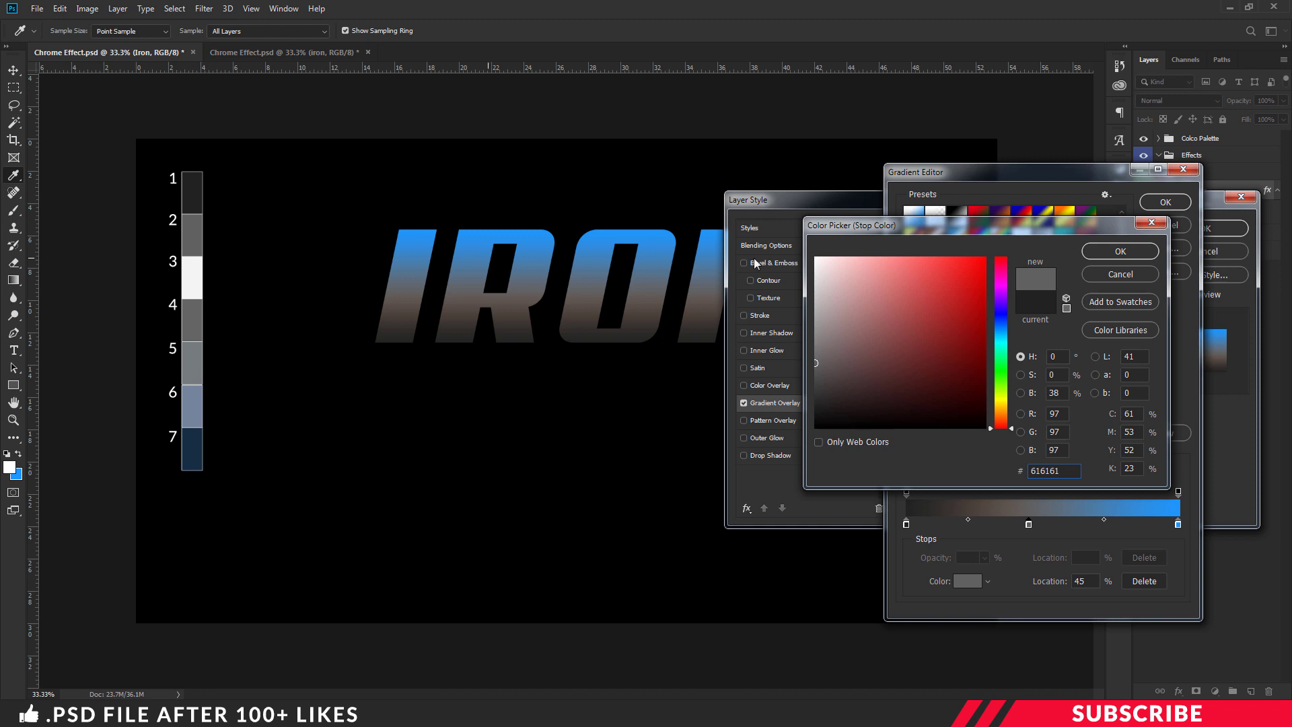
pyautogui.click(1120, 251)
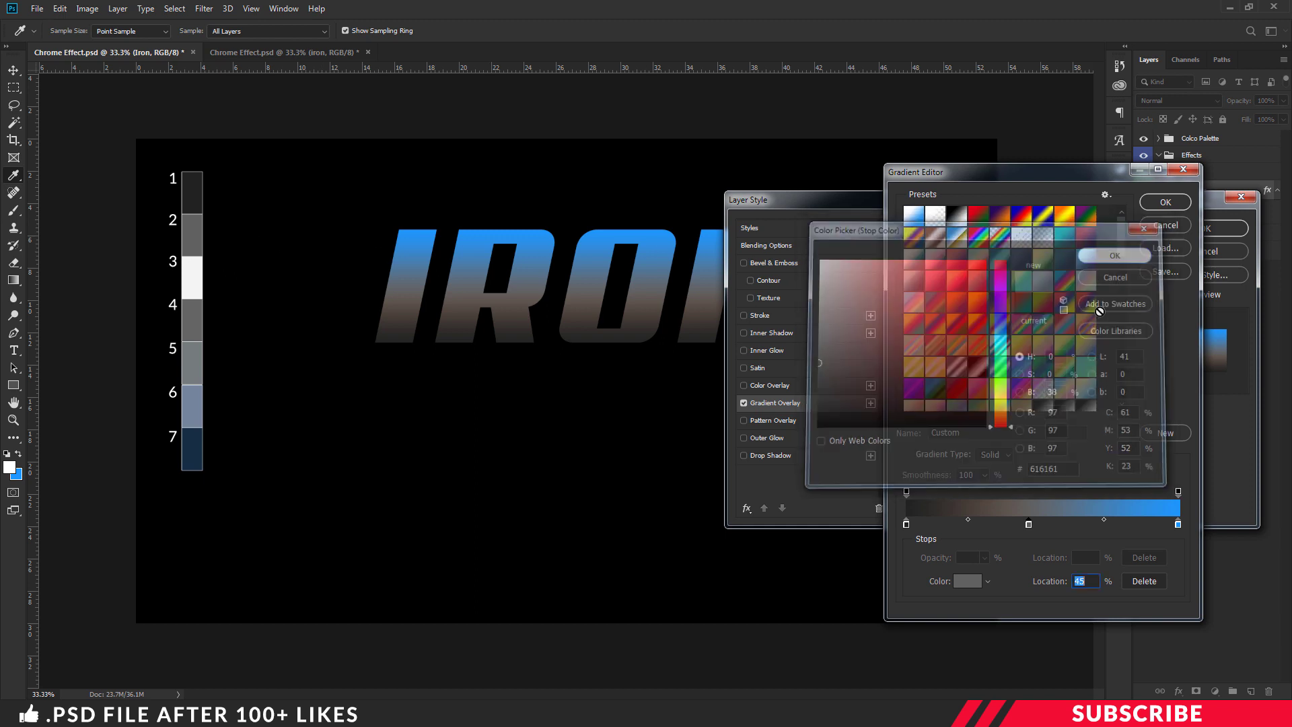
# Add a color stop at 50% and color it with palette swatch 3 (f3f3f3).
pyautogui.click(1043, 525)
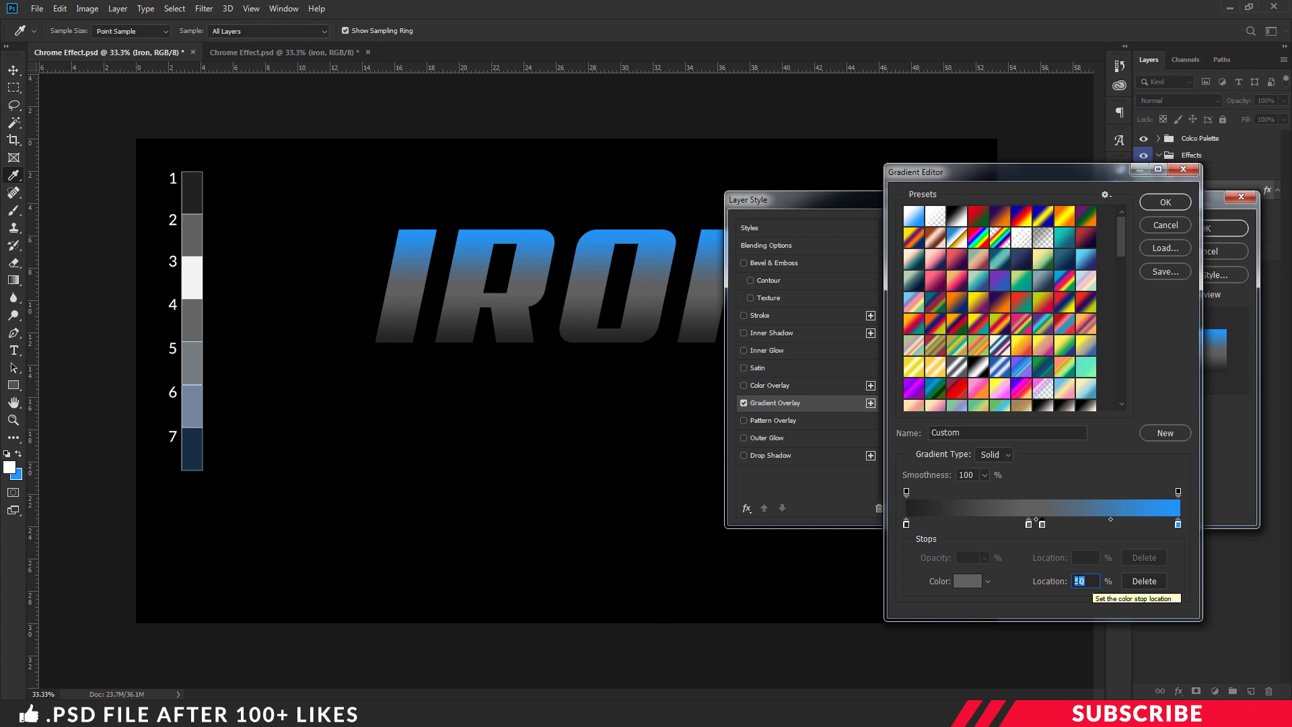
pyautogui.write('50')
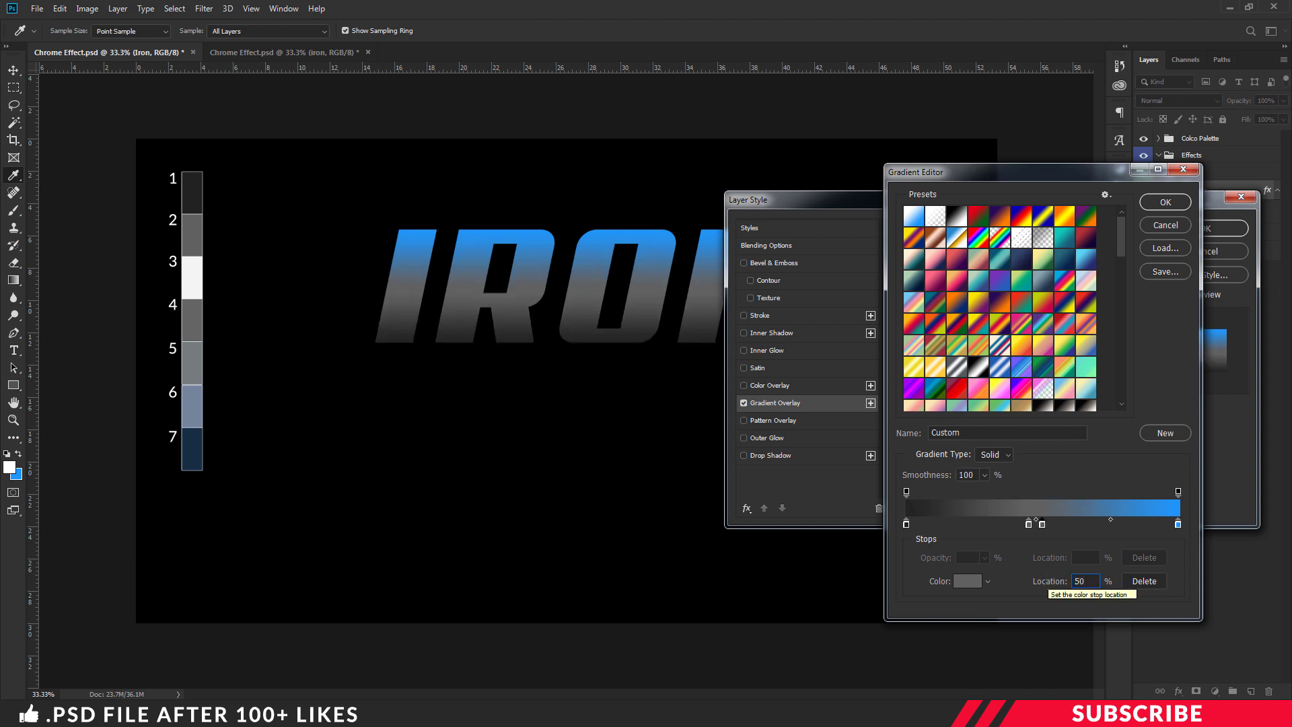
pyautogui.click(968, 580)
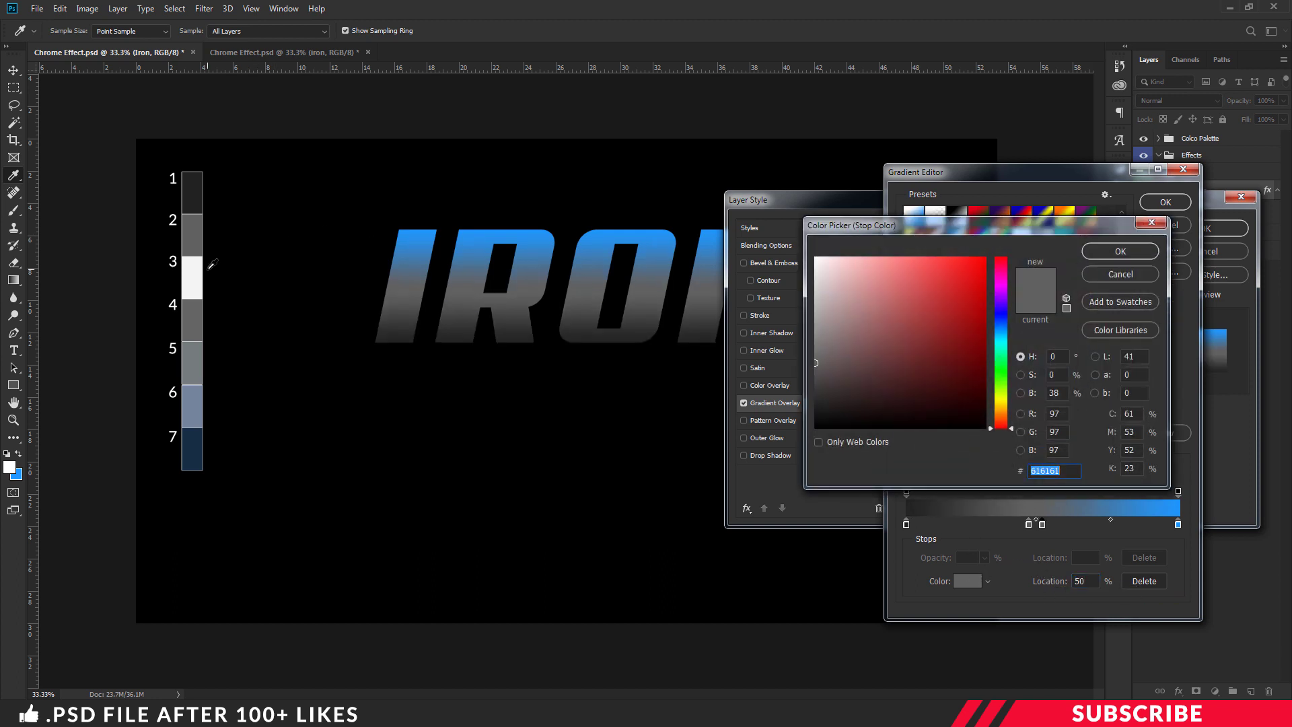
pyautogui.click(188, 276)
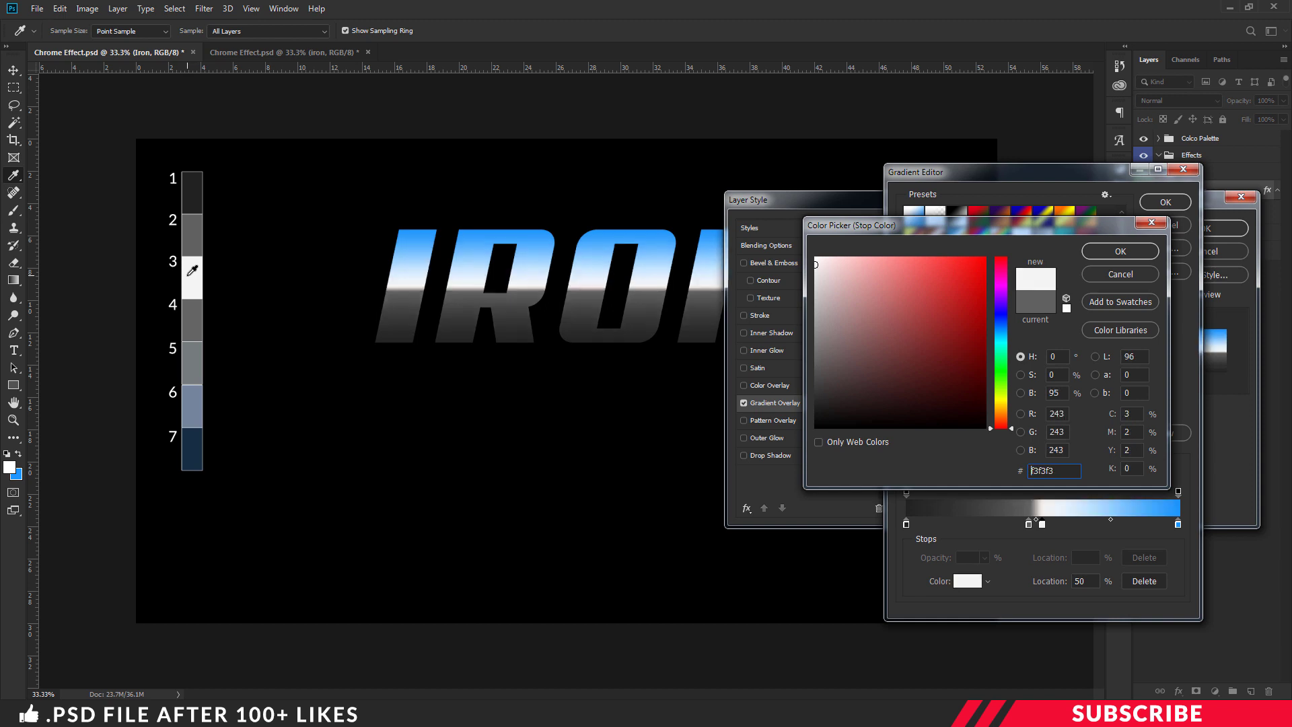
pyautogui.click(1109, 258)
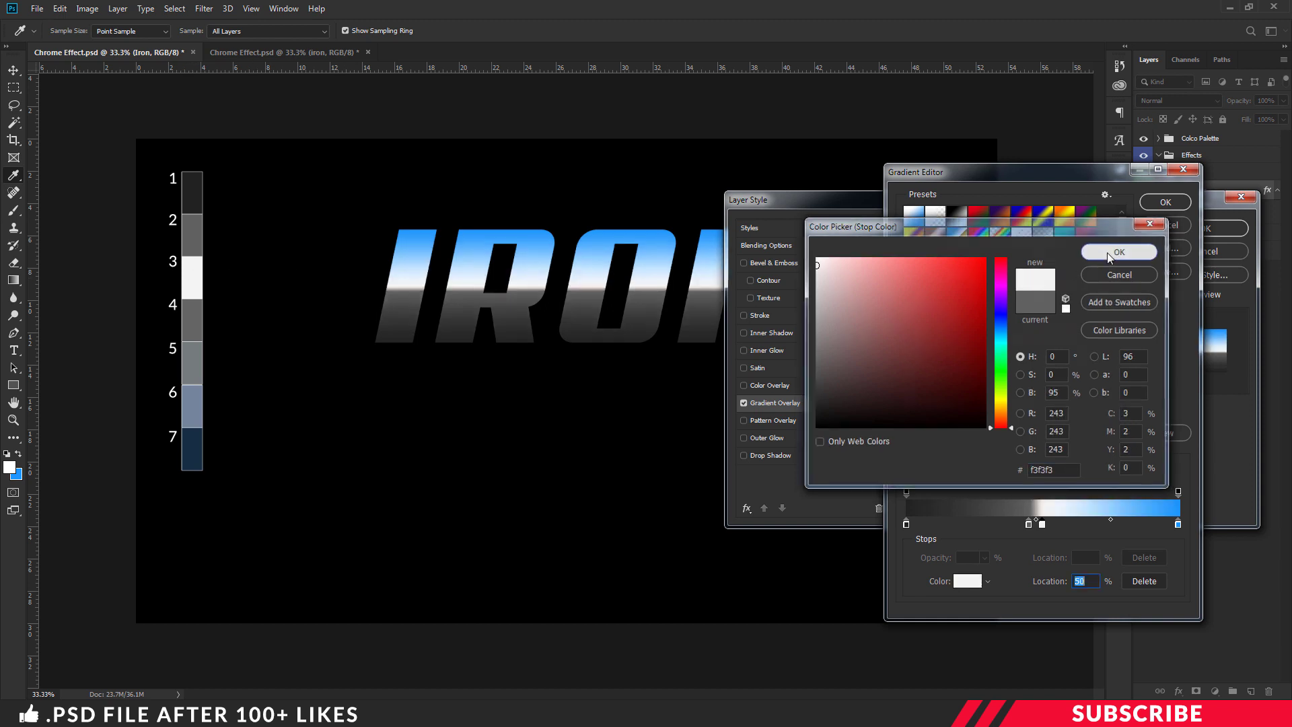
# Color the gradient's end stop at 100% with palette swatch 4 (646464).
pyautogui.click(1178, 524)
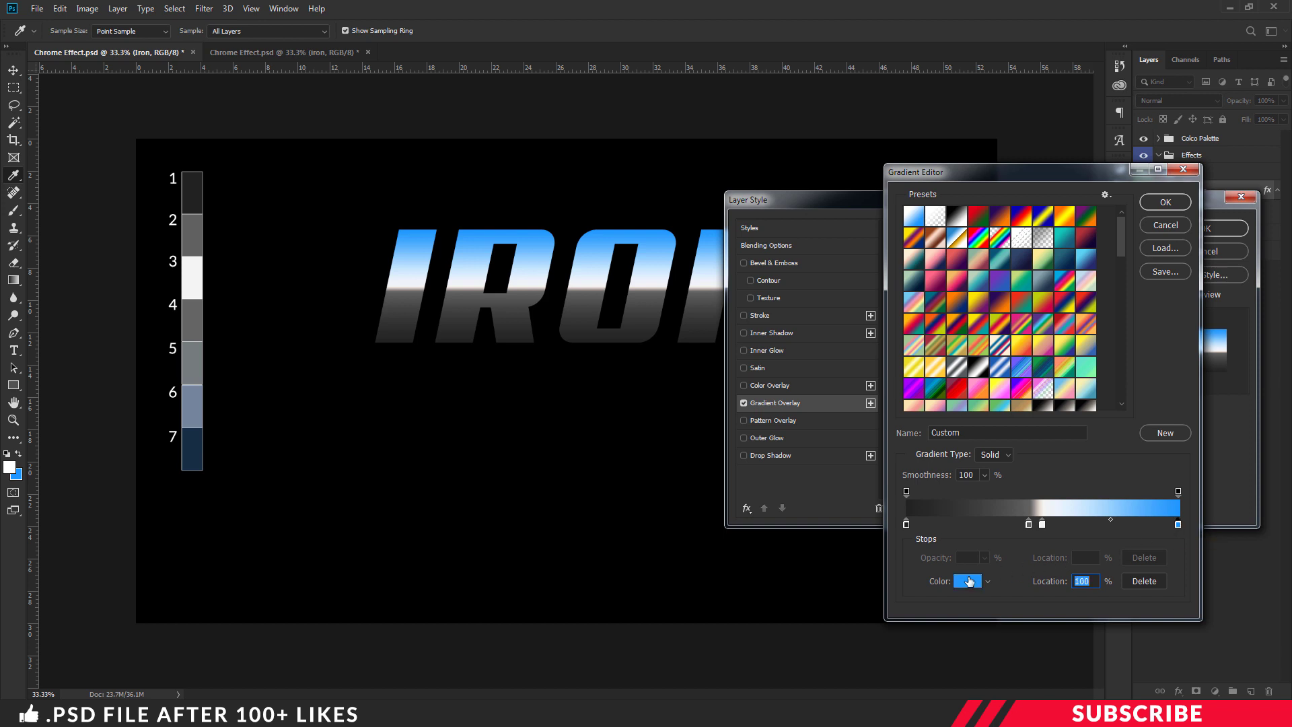
pyautogui.click(968, 581)
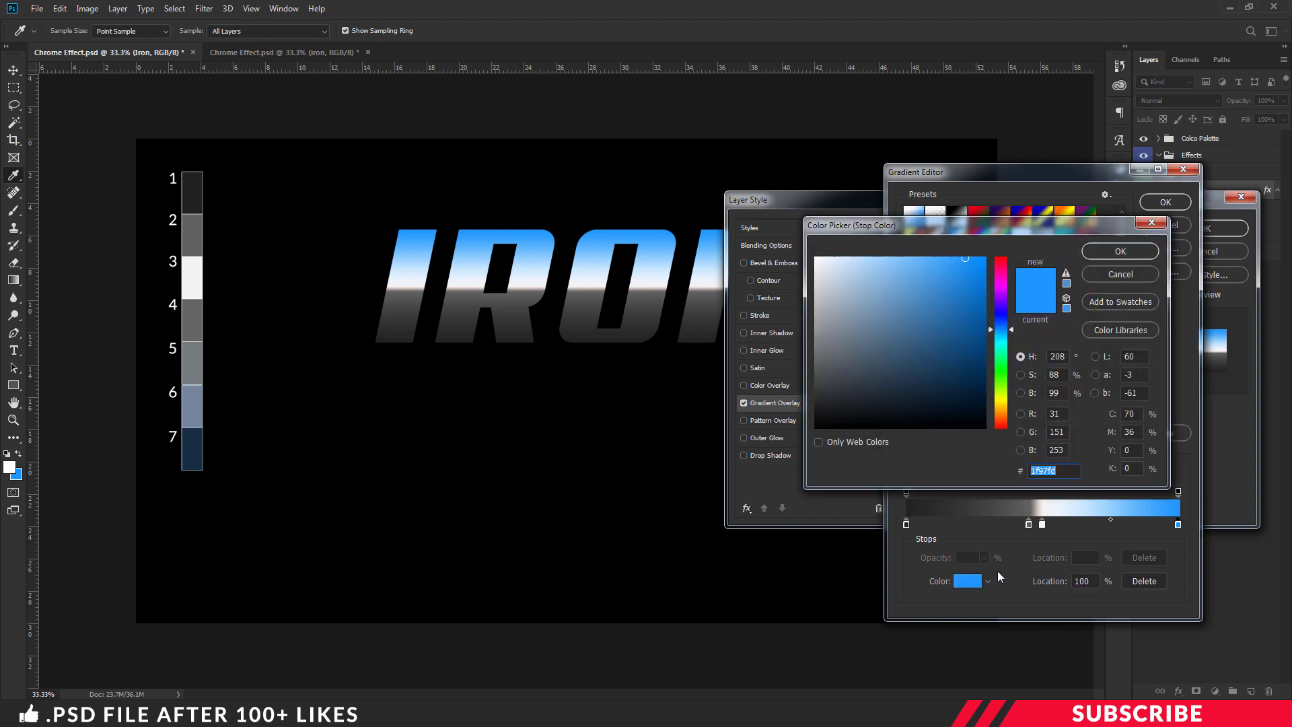
pyautogui.click(200, 308)
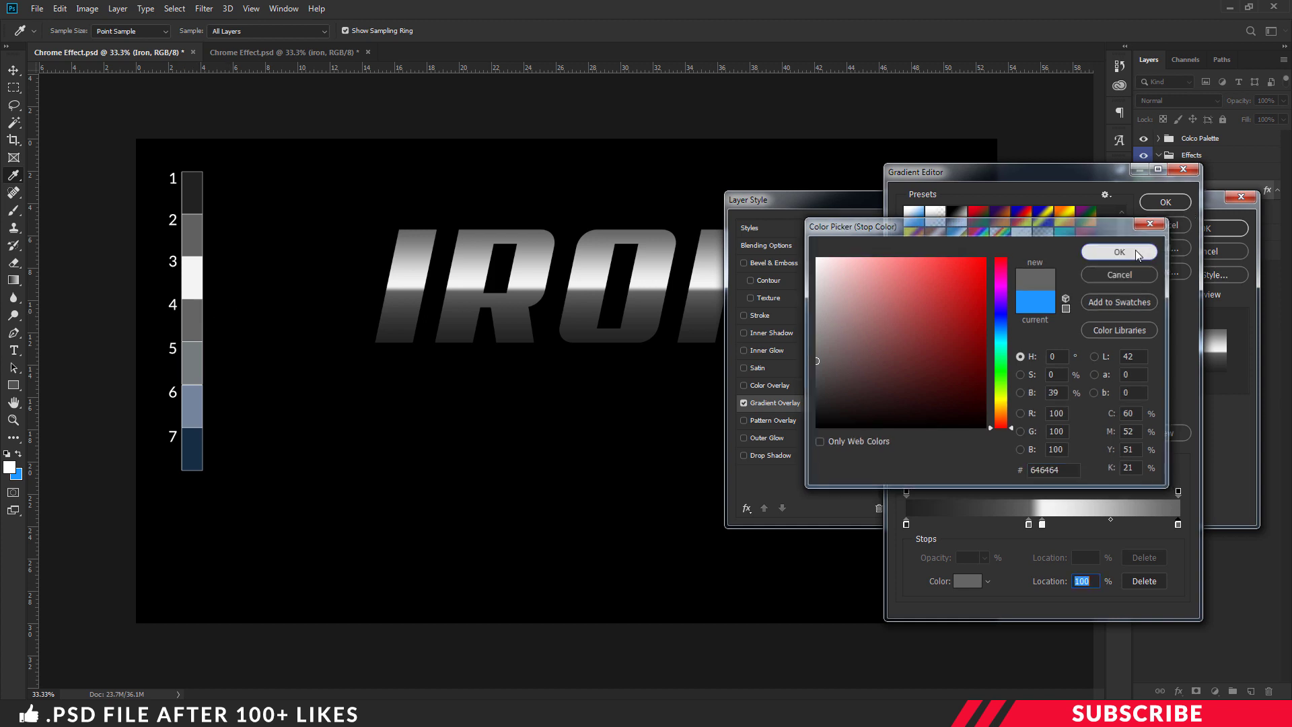
pyautogui.click(1137, 253)
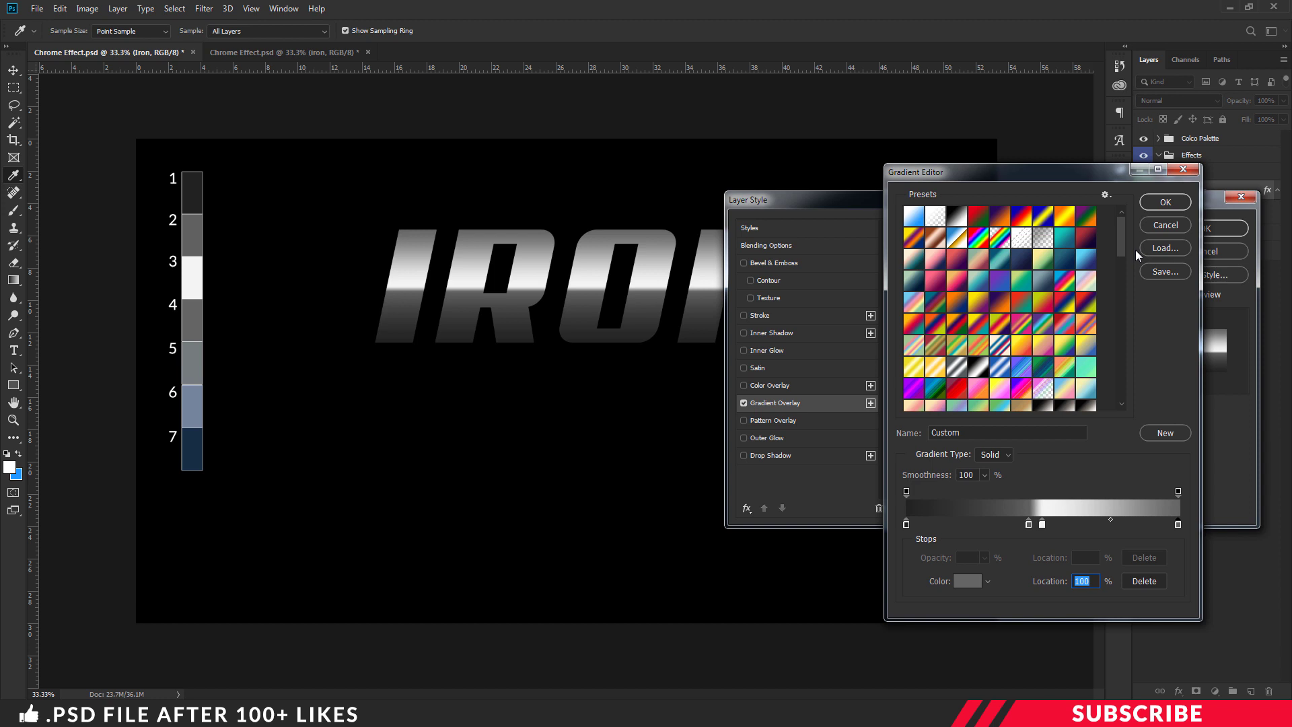
# Set the midpoint between the near-white stop and the end stop to 40% and apply the gradient in Linear style.
pyautogui.click(1110, 518)
pyautogui.write('40')
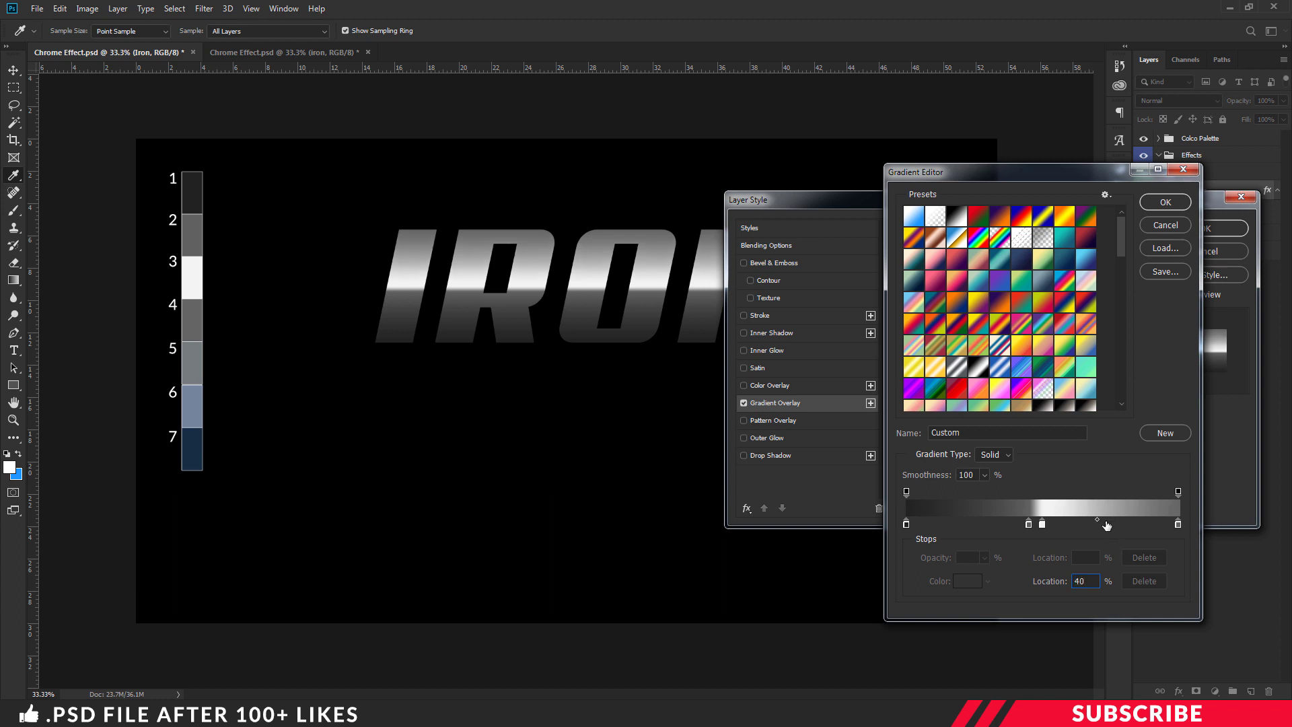
pyautogui.click(1165, 203)
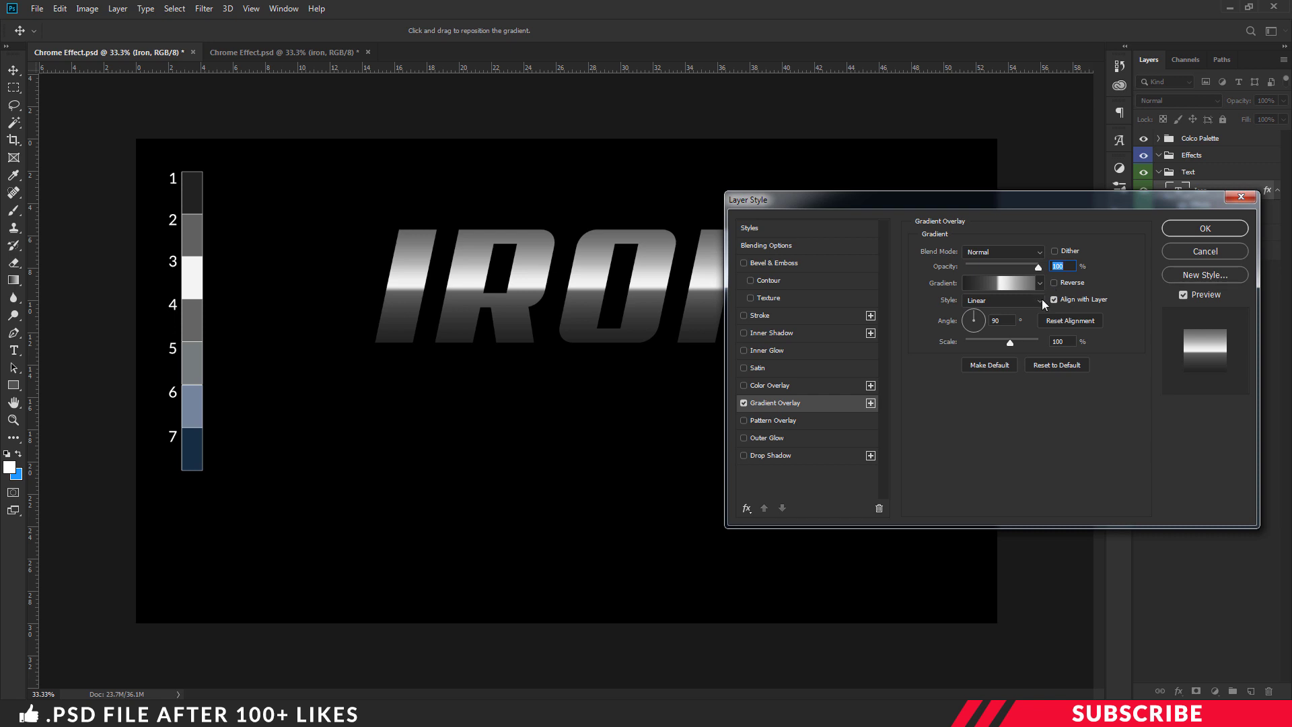
pyautogui.click(1042, 298)
pyautogui.click(1072, 305)
# Add a Stroke effect to the IRON text with a size of 4 px and its position set to Outside.
pyautogui.click(802, 315)
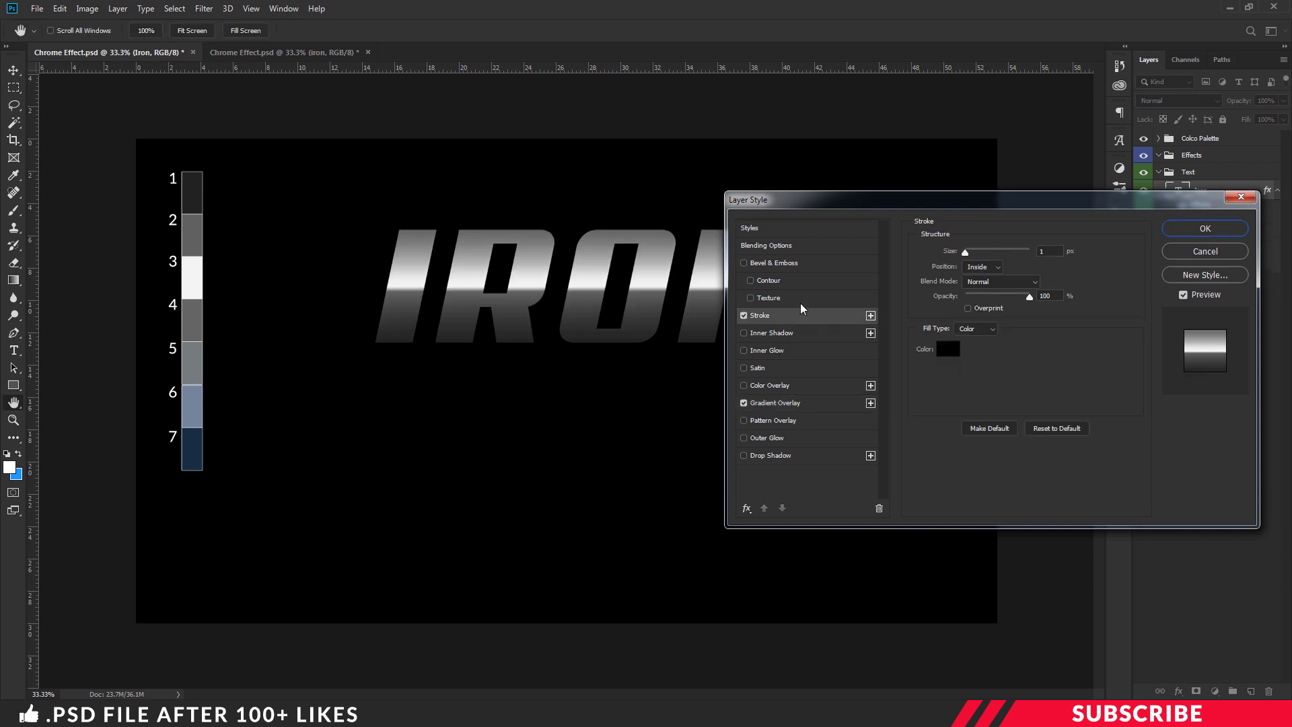
pyautogui.moveTo(805, 210)
pyautogui.mouseDown()
pyautogui.moveTo(820, 210)
pyautogui.moveTo(808, 196)
pyautogui.mouseUp()
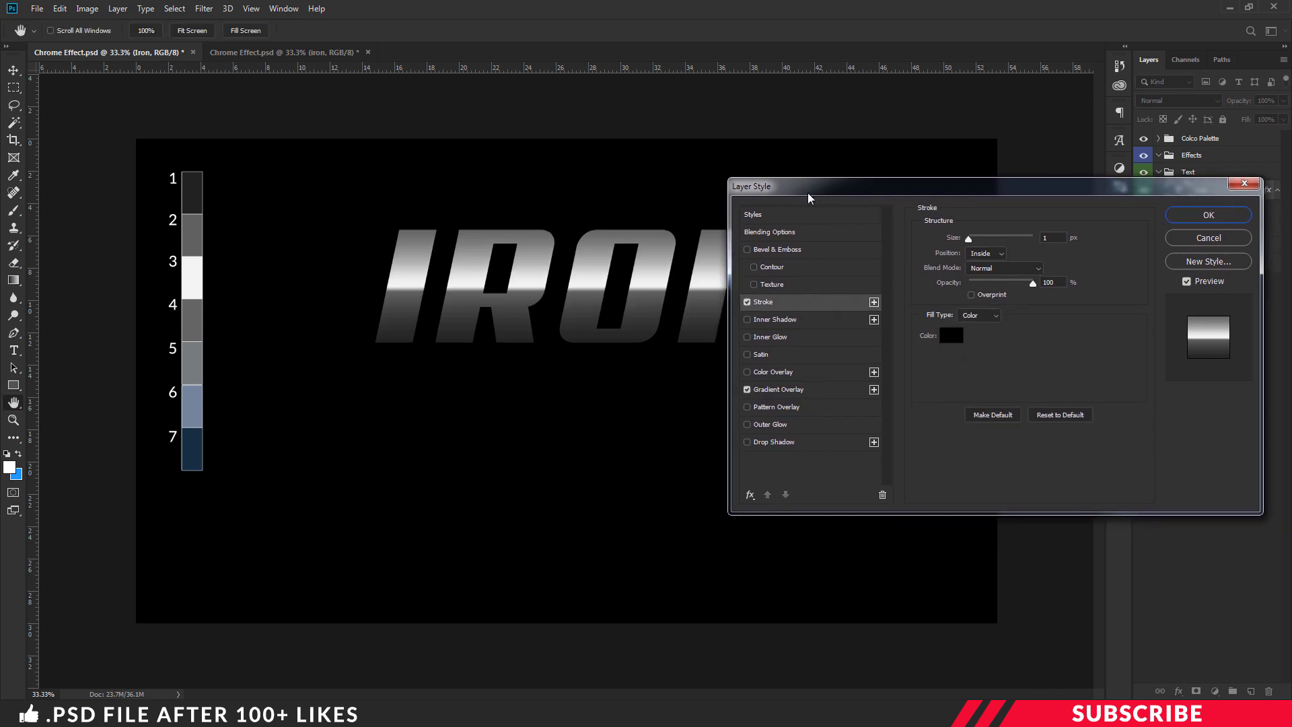
pyautogui.click(1053, 238)
pyautogui.write('4')
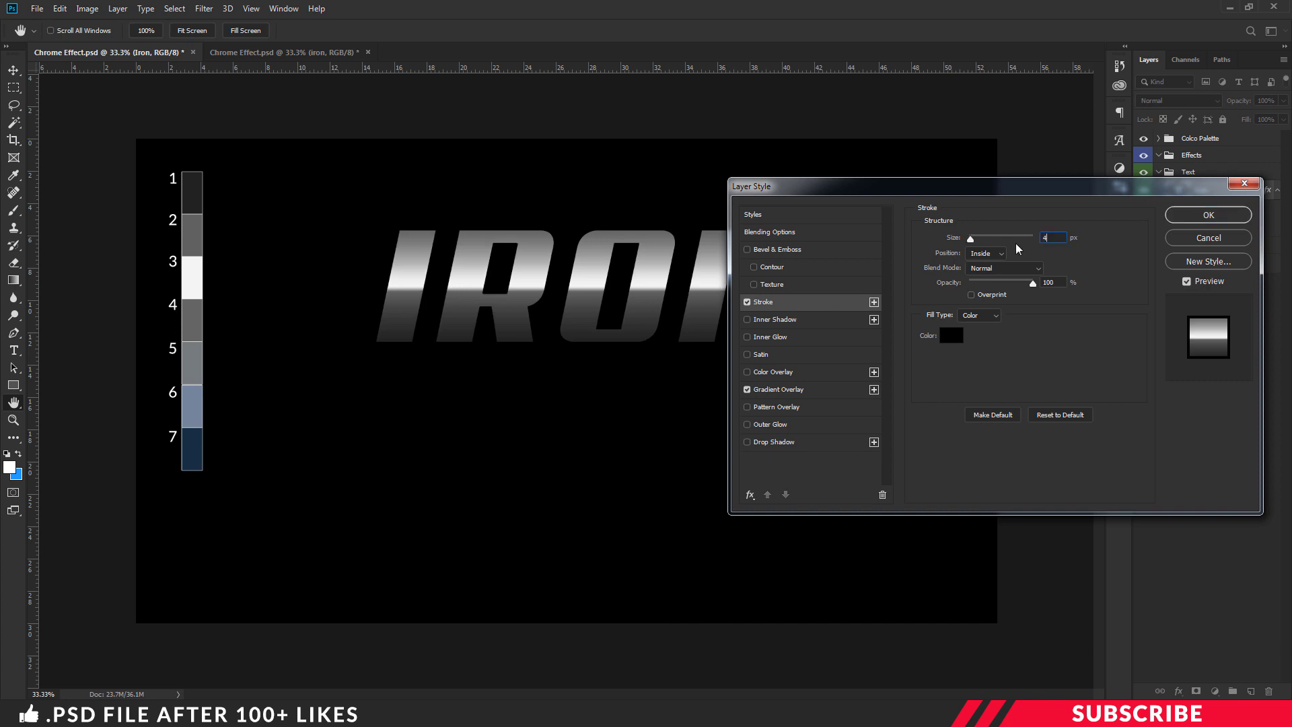
pyautogui.click(1002, 253)
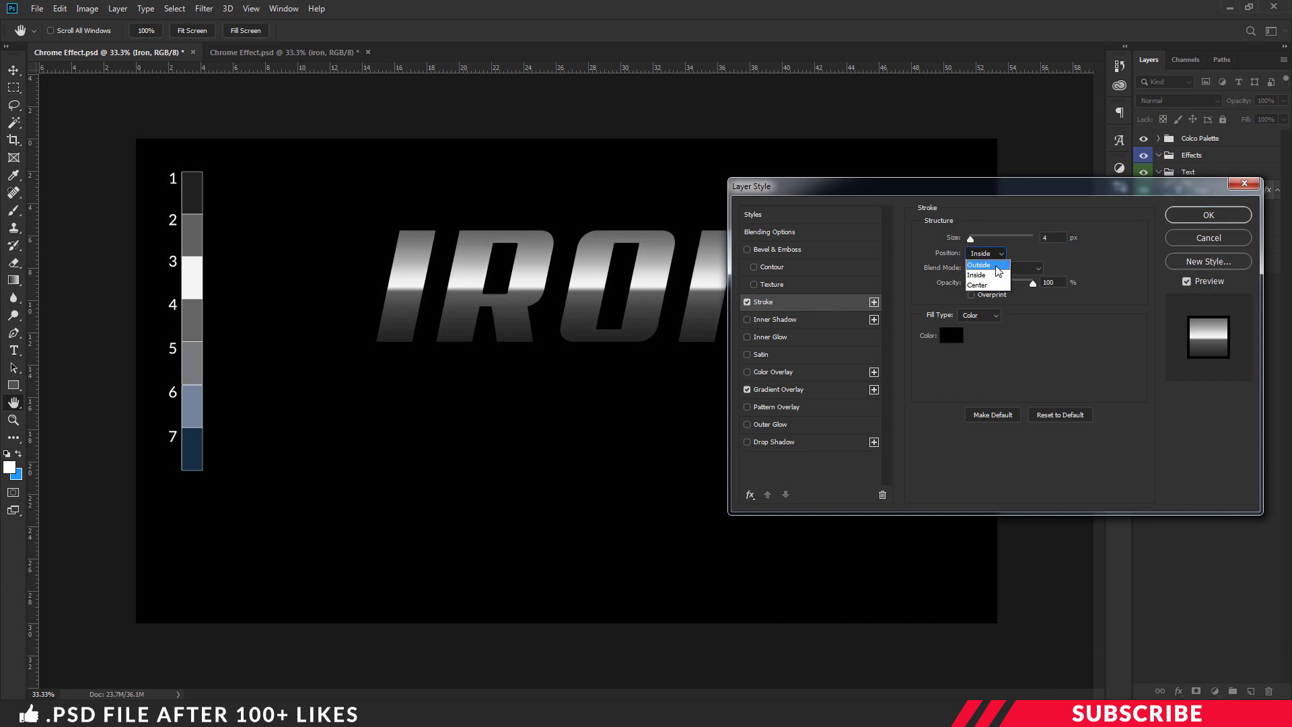
pyautogui.click(998, 265)
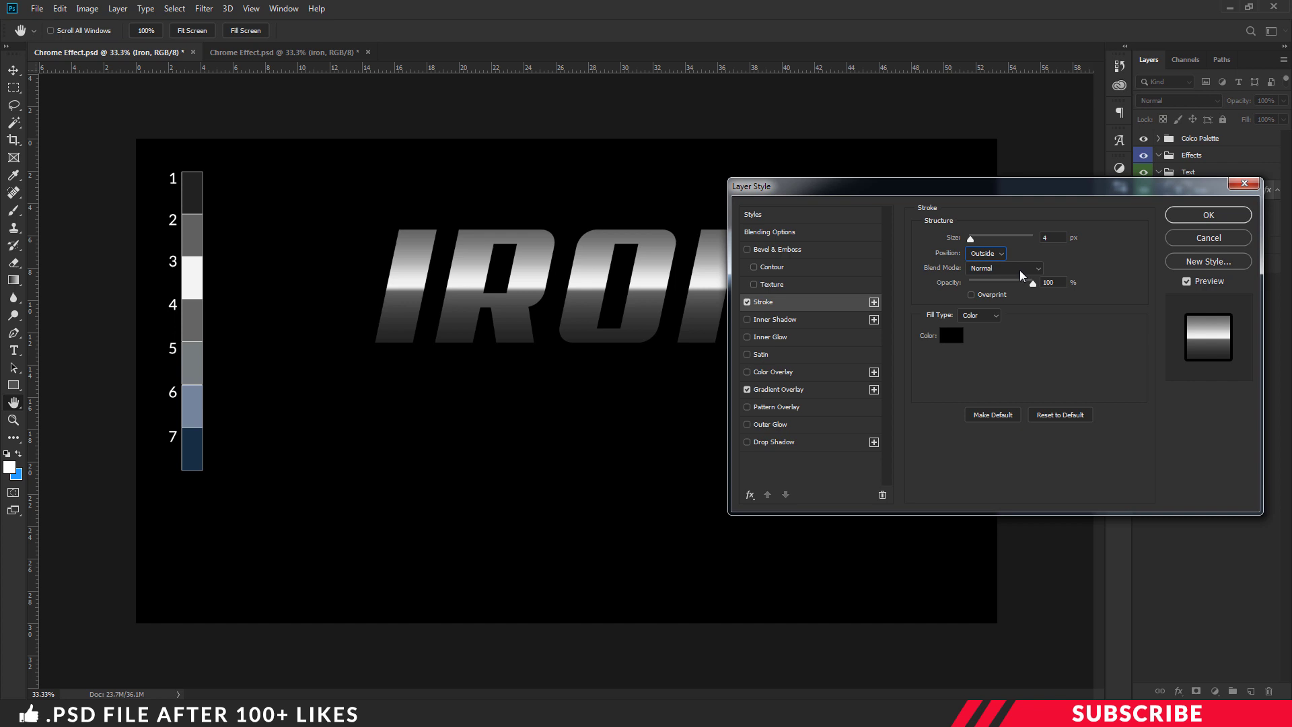
# Color the stroke with palette swatch 5.
pyautogui.click(955, 337)
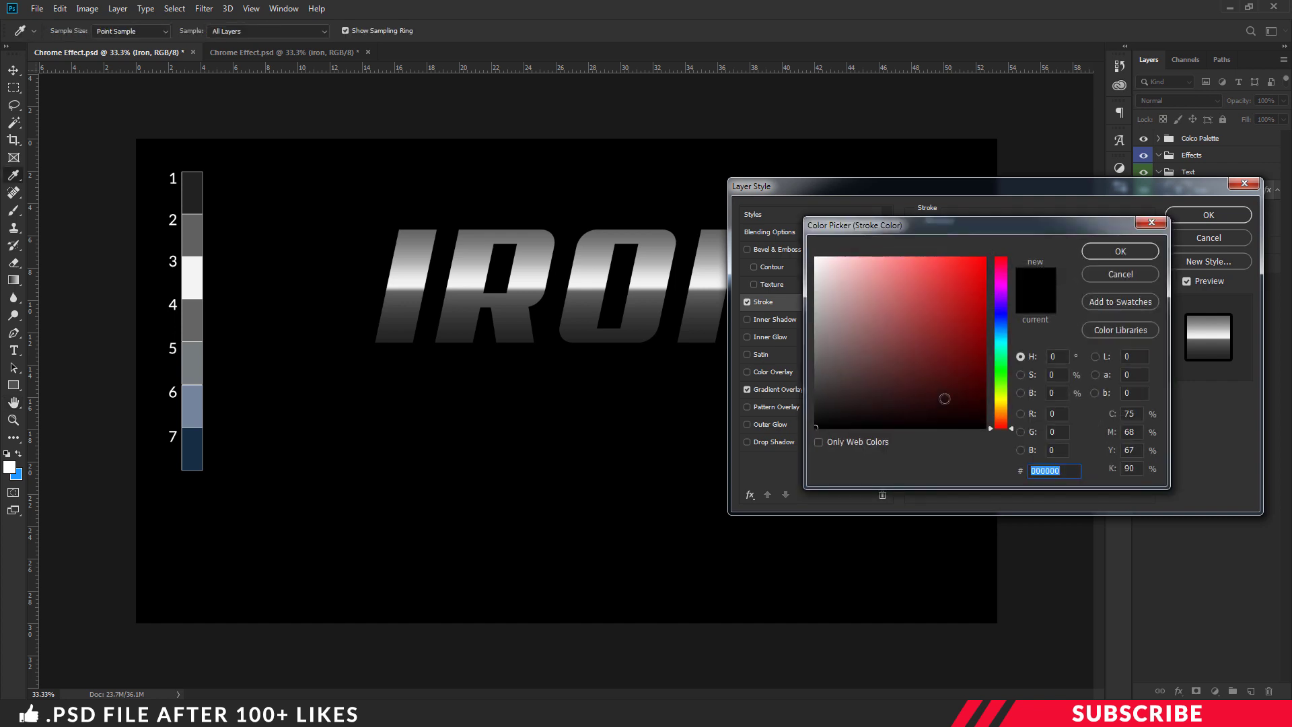
pyautogui.click(199, 353)
pyautogui.click(1121, 251)
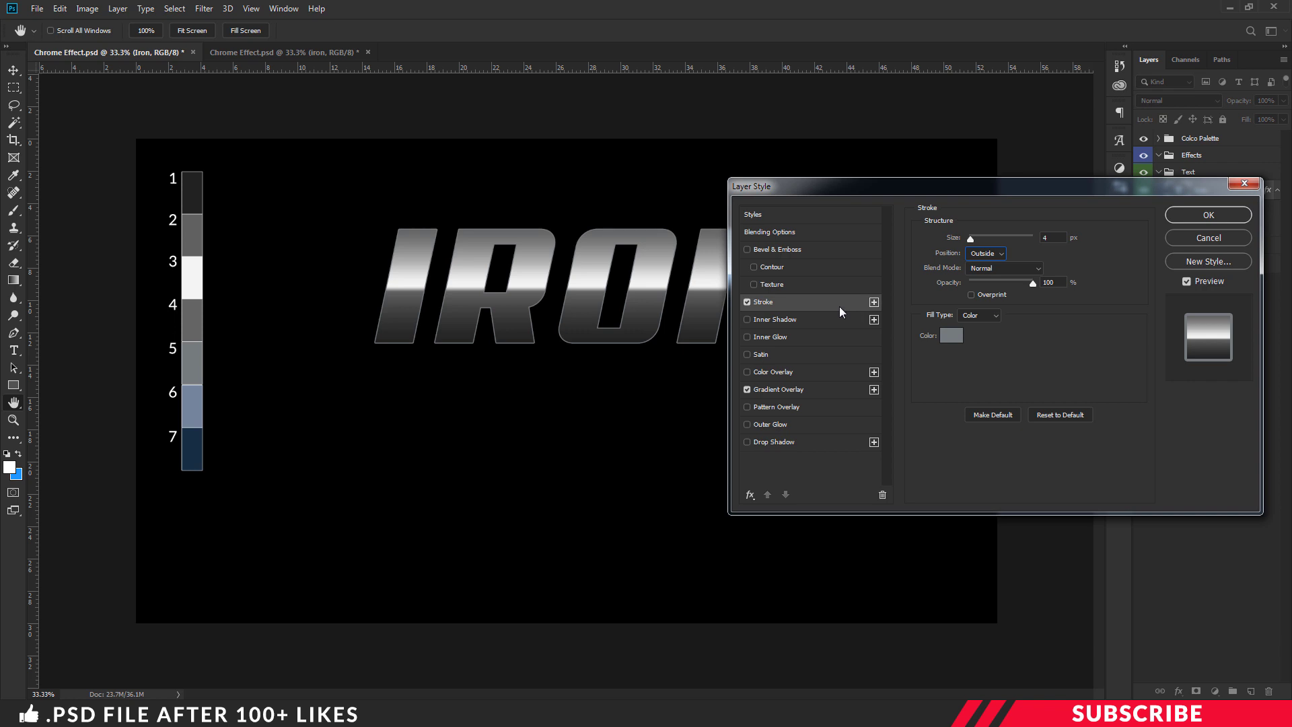
# Add a Bevel & Emboss effect with the Stroke Emboss style and the Chisel Hard technique.
pyautogui.click(787, 250)
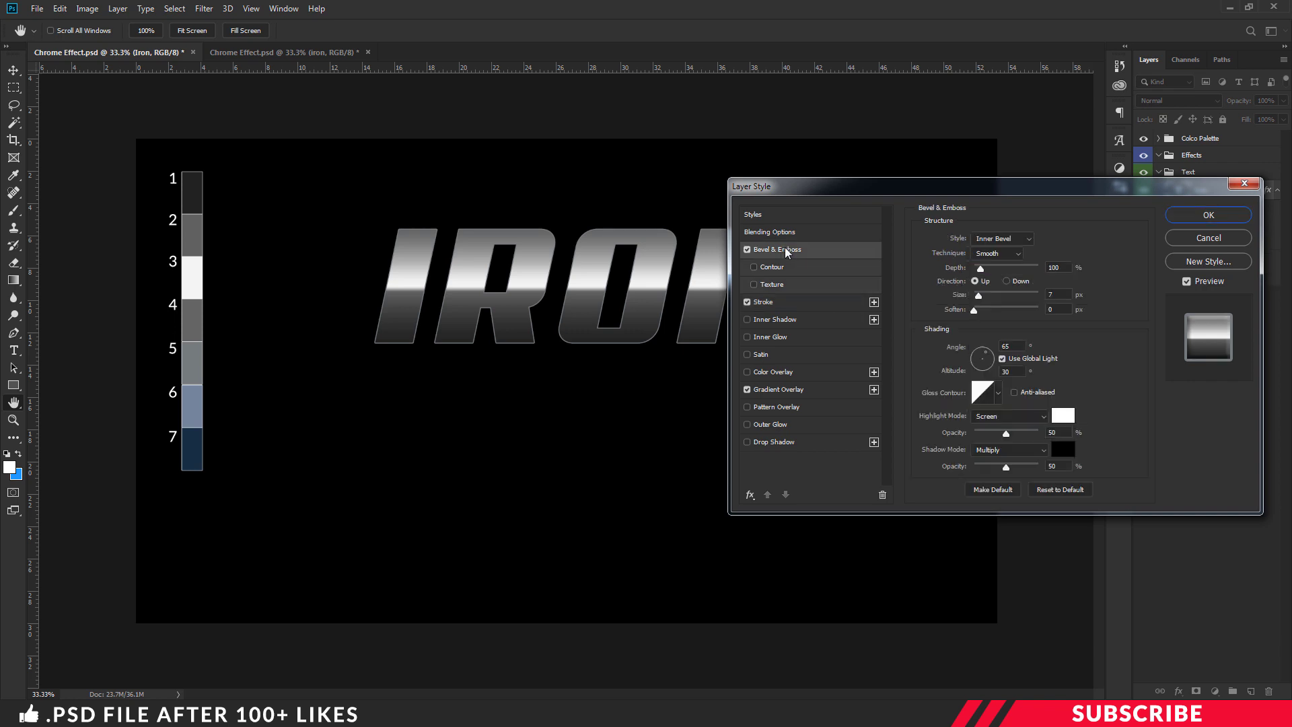
pyautogui.click(1009, 240)
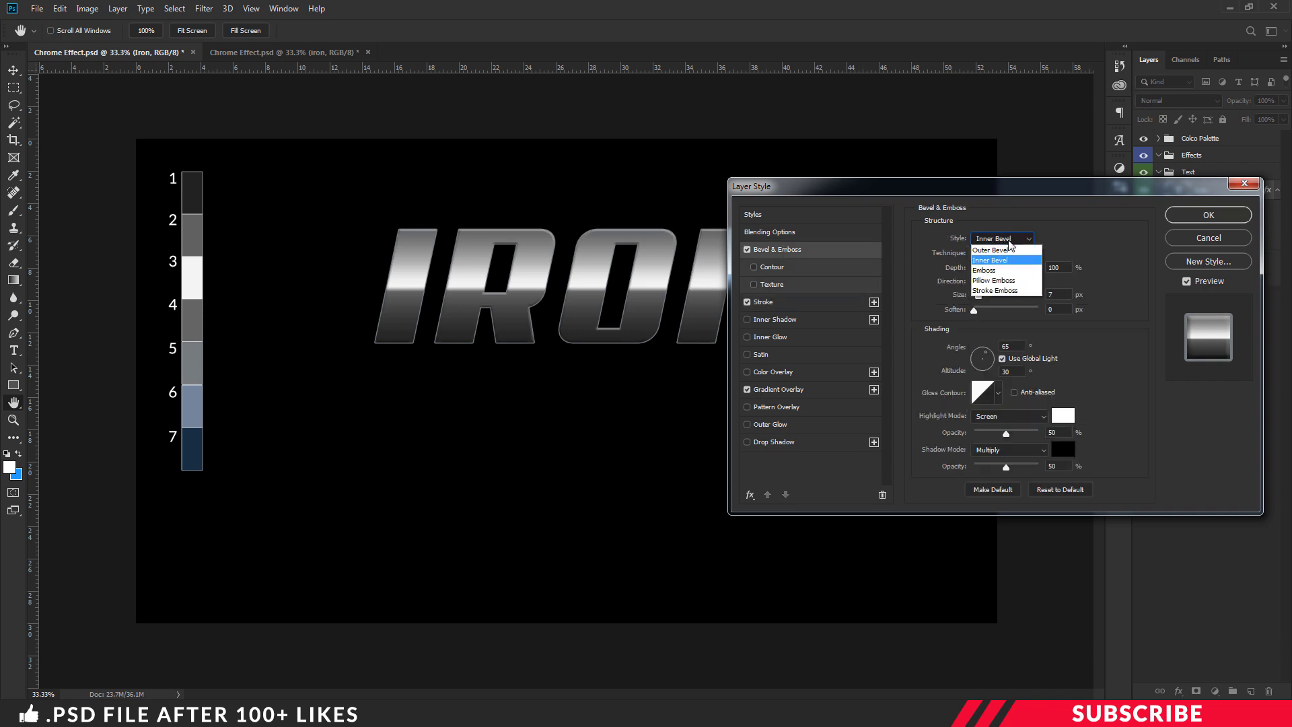
pyautogui.click(1016, 291)
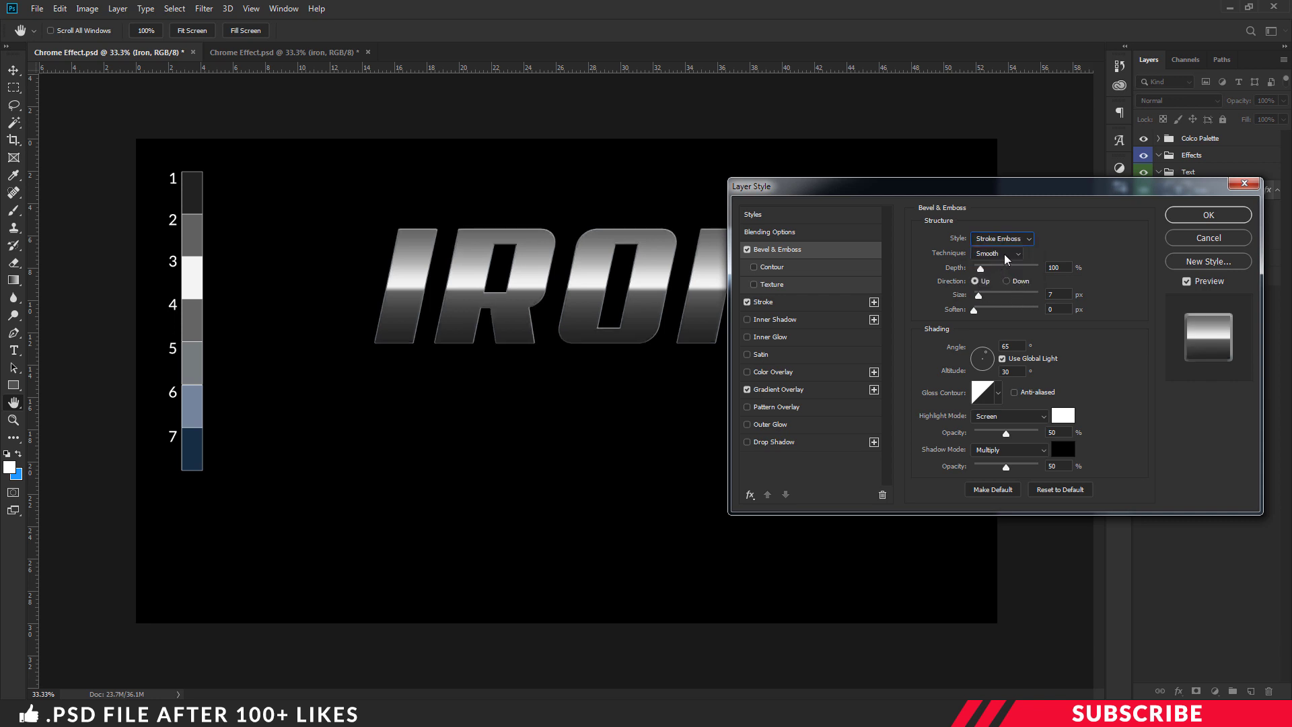
pyautogui.click(1006, 253)
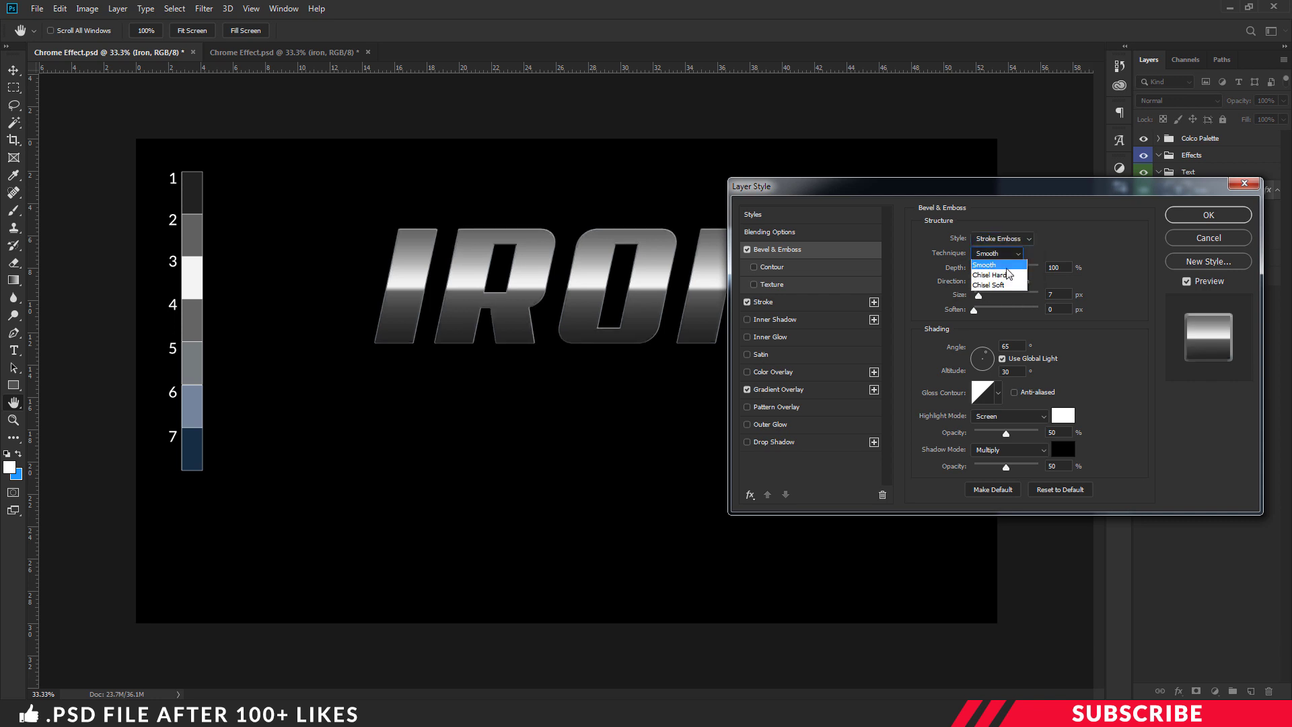
pyautogui.click(999, 276)
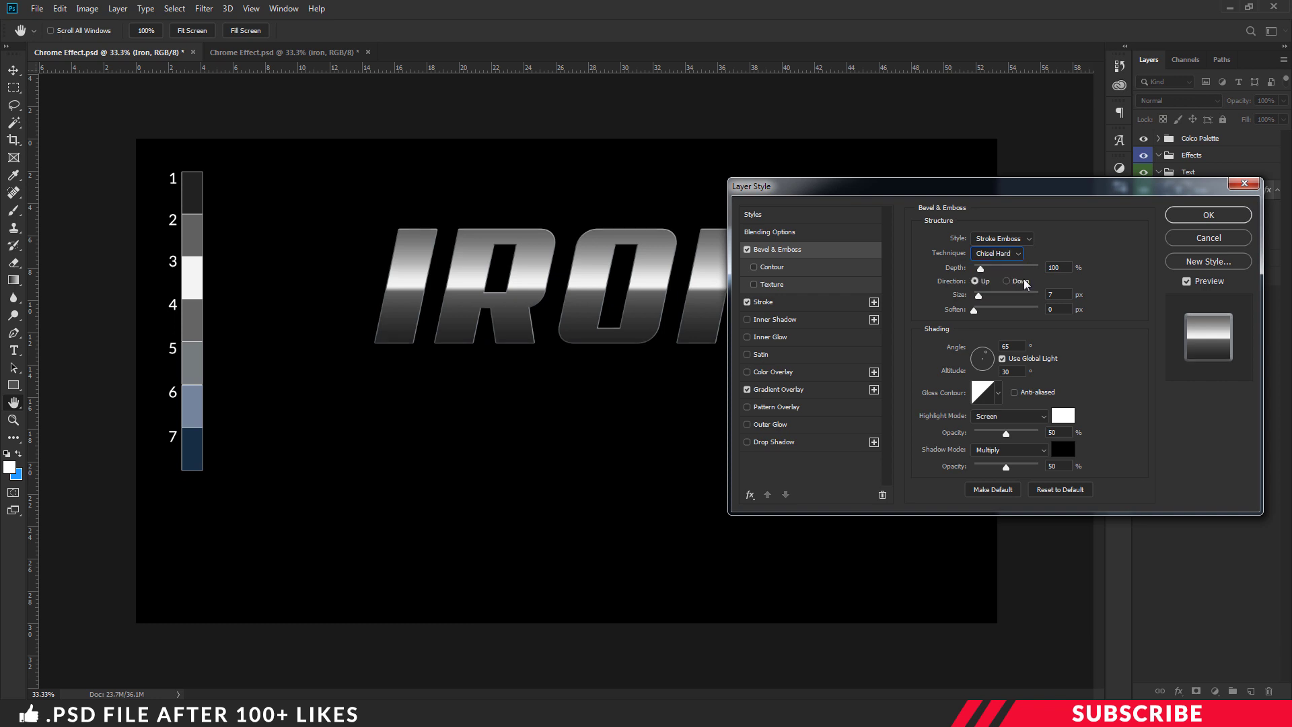
# Set the bevel's depth to 200%, direction to Down, size to 10 px and soften to 2 px.
pyautogui.doubleClick(1064, 269)
pyautogui.write('200')
pyautogui.click(1019, 281)
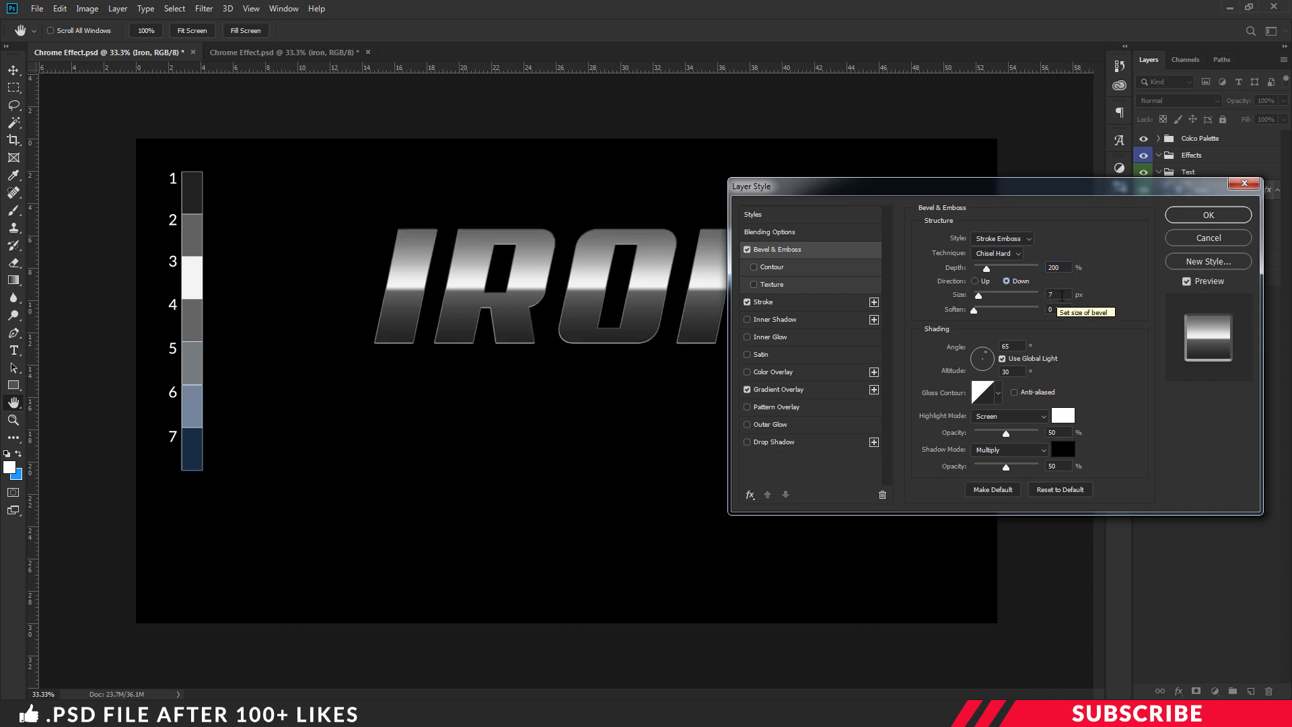
pyautogui.doubleClick(1060, 295)
pyautogui.write('10')
pyautogui.press('Tab')
pyautogui.write('2')
# Change the bevel's gloss contour to the preset with three narrow white peaks.
pyautogui.click(999, 393)
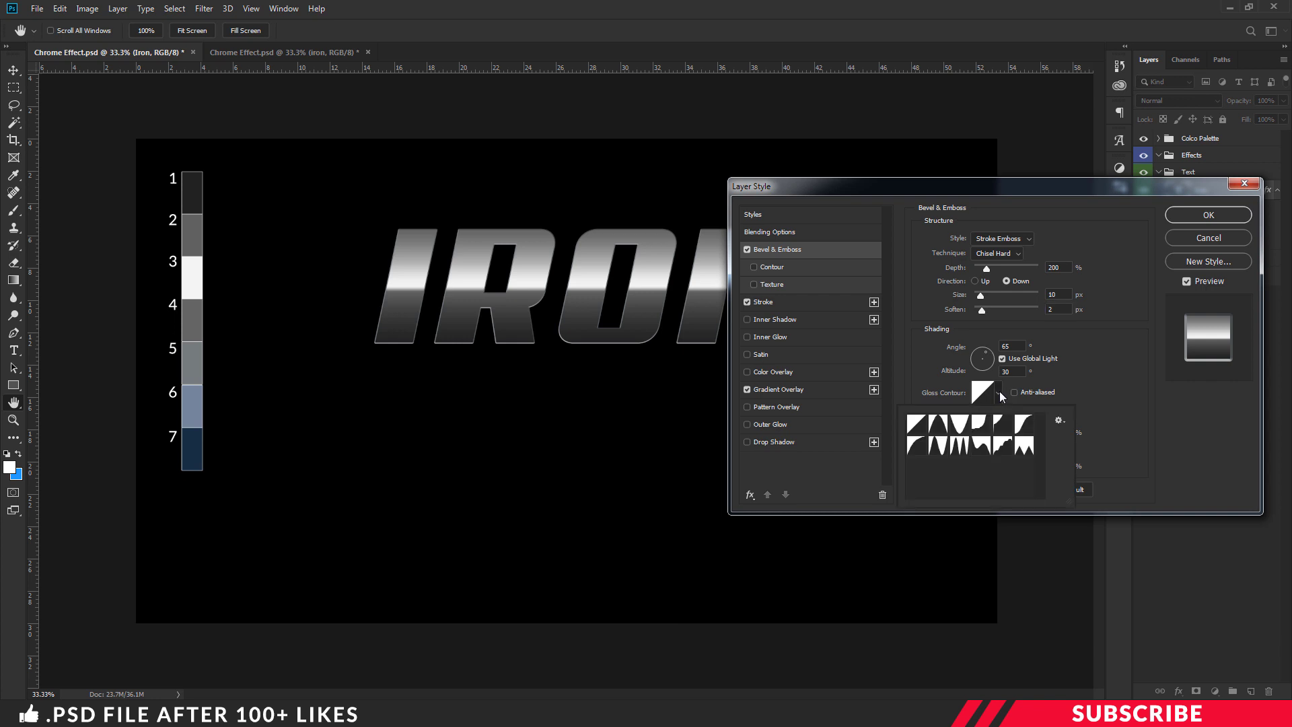
pyautogui.click(961, 449)
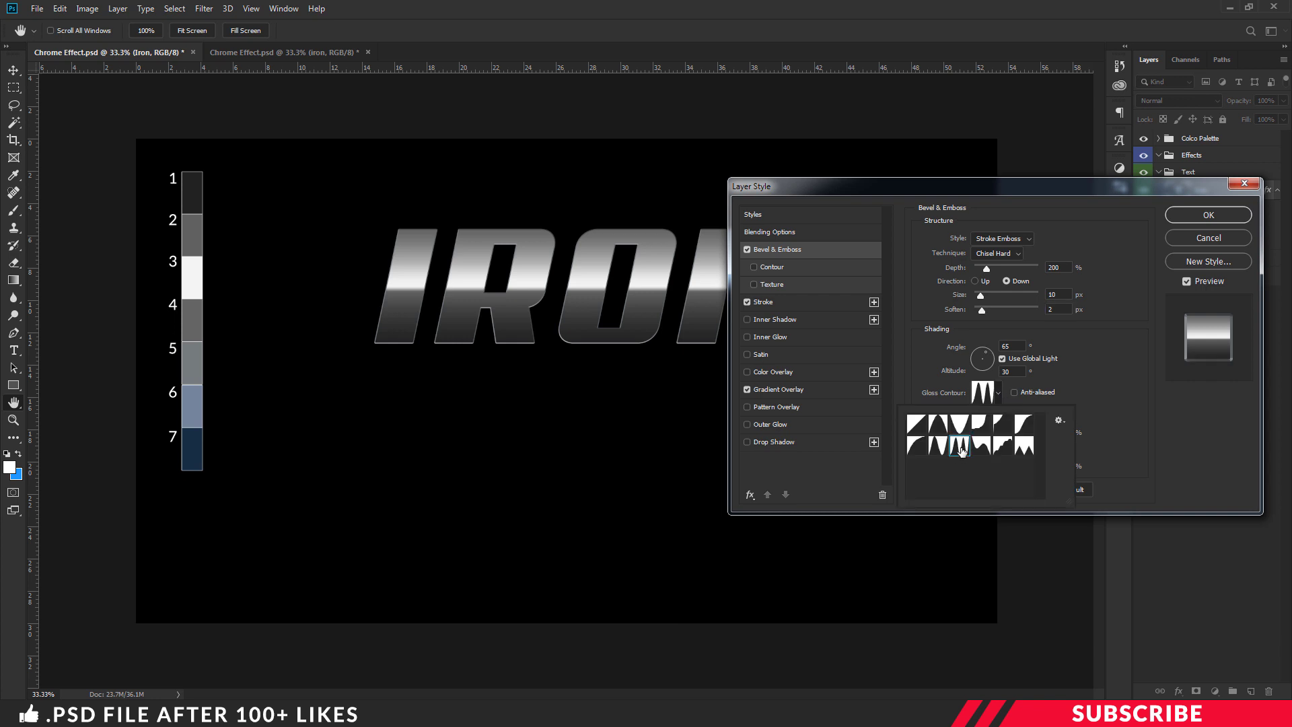
pyautogui.click(1100, 370)
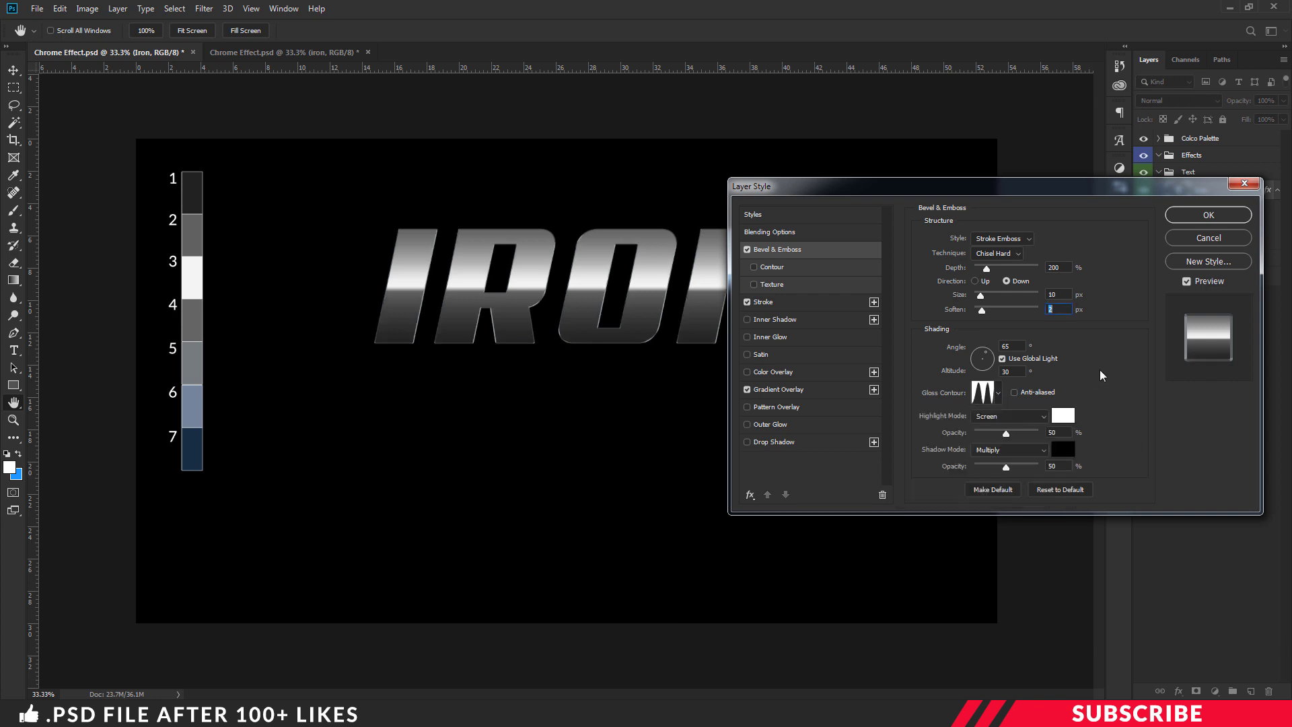
# Set the bevel's highlight mode to Color Dodge with 75% opacity.
pyautogui.click(1033, 417)
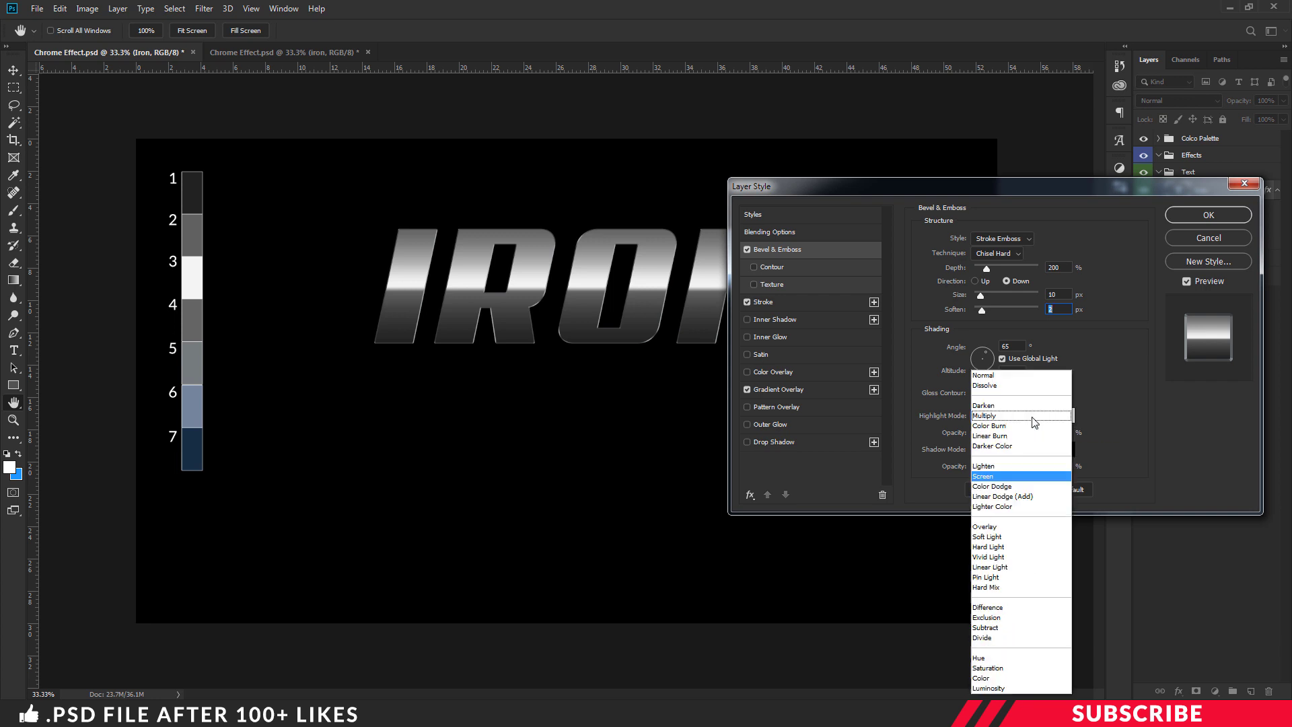
pyautogui.click(1000, 486)
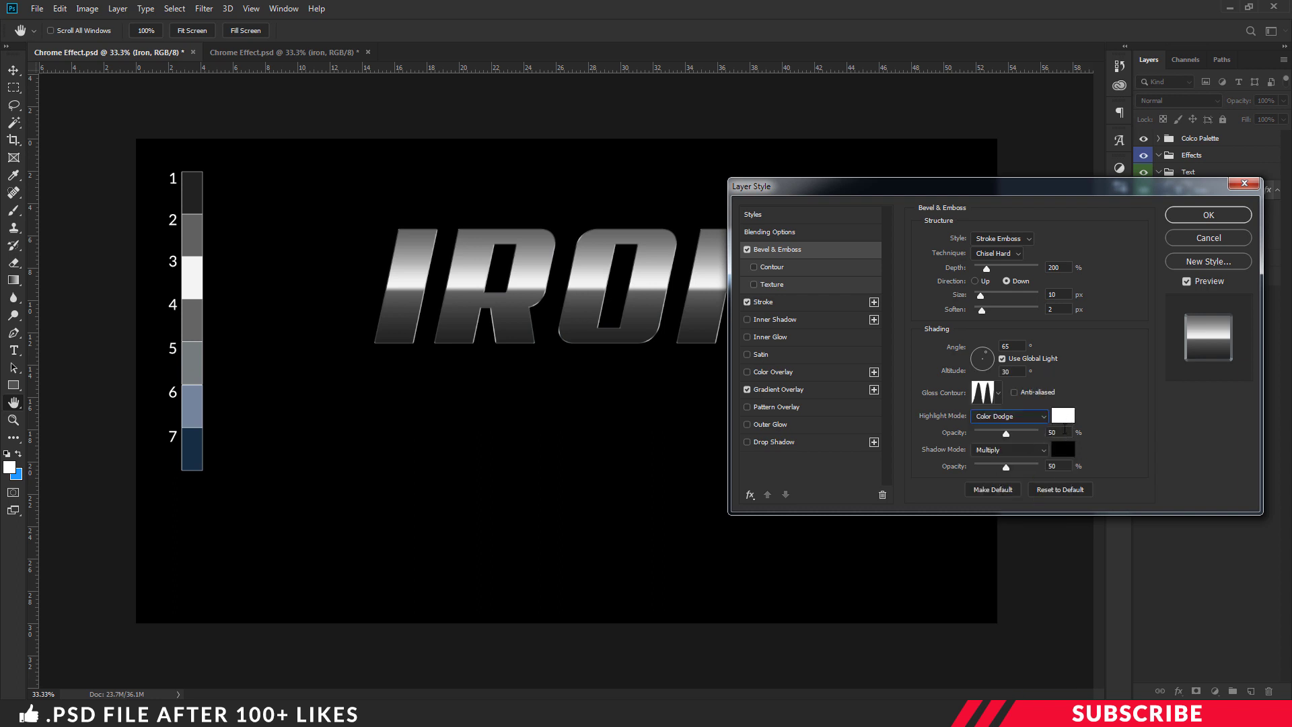
pyautogui.click(1055, 432)
pyautogui.write('75')
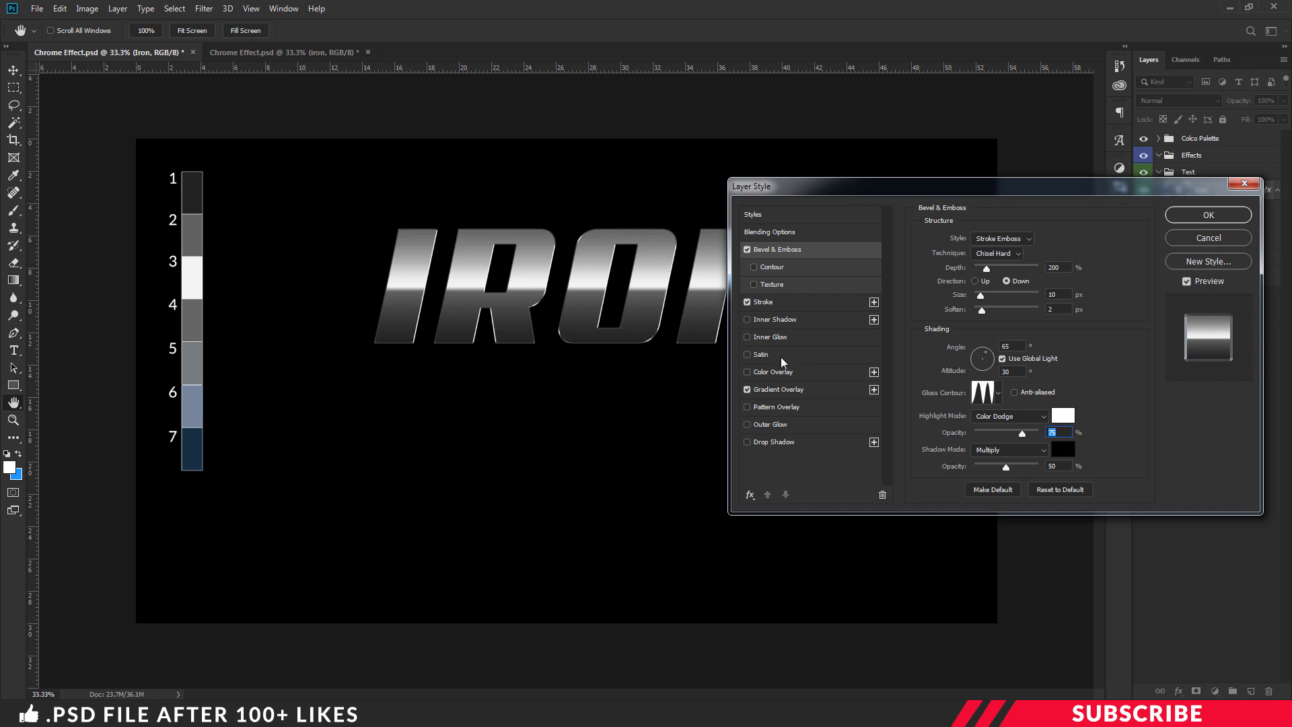
# Add an Inner Glow effect with the Color Dodge blend mode at 50% opacity.
pyautogui.click(774, 337)
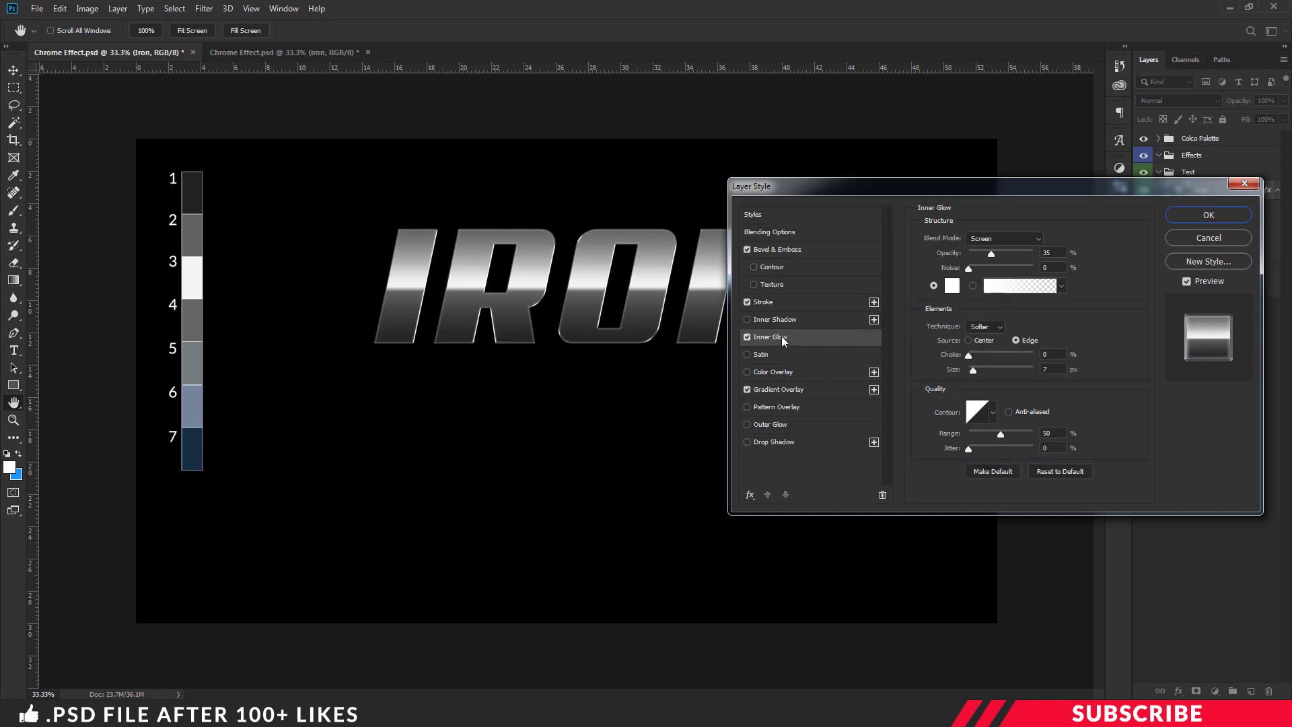
pyautogui.click(1008, 239)
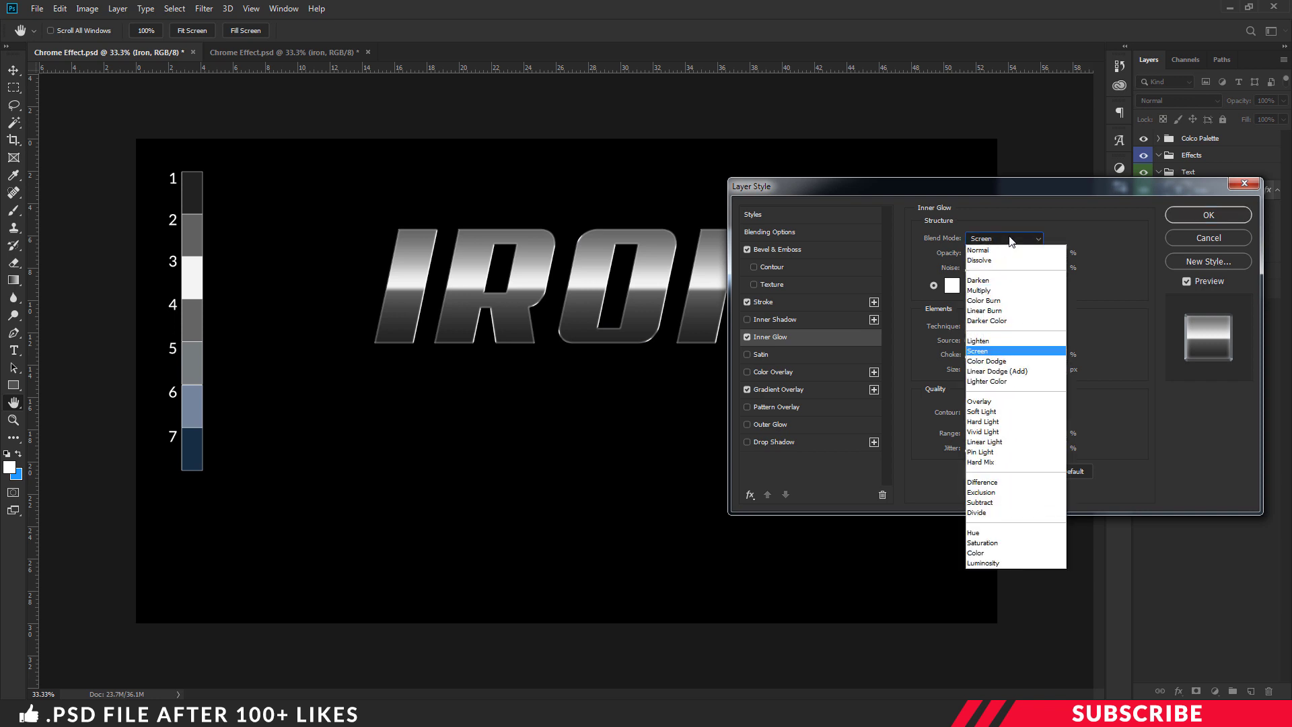
pyautogui.click(989, 363)
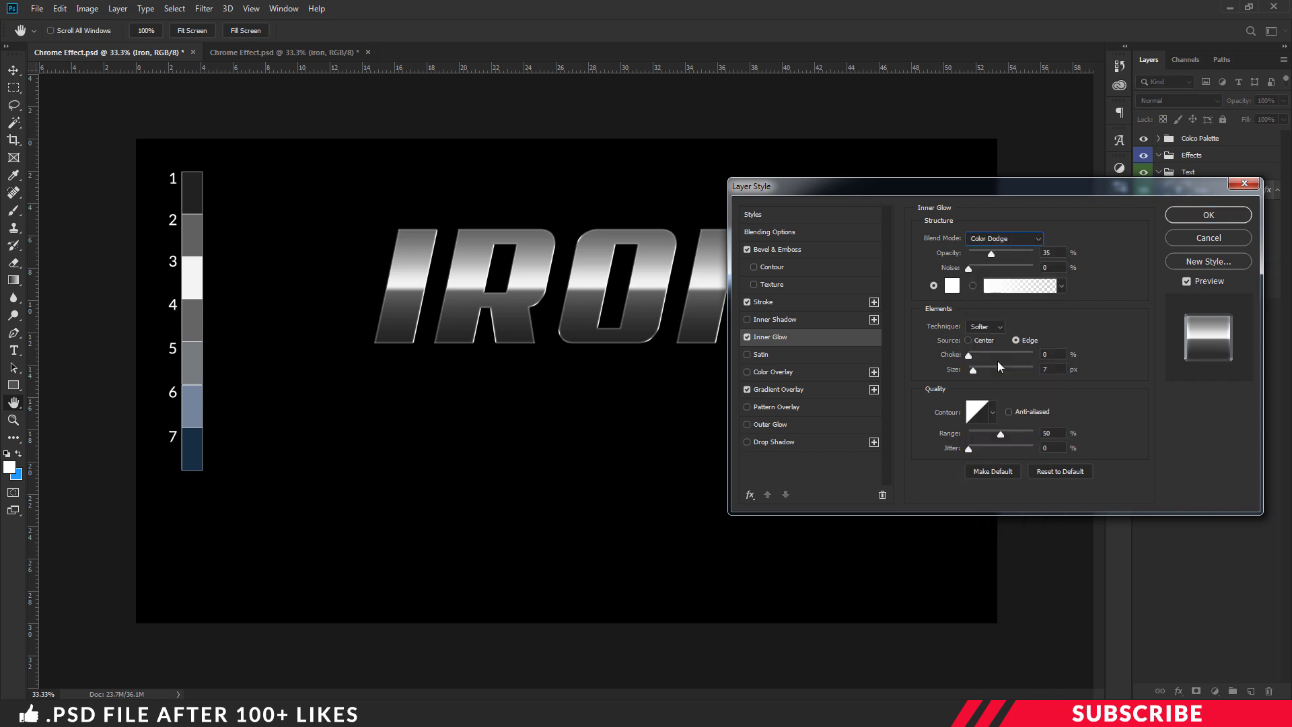
pyautogui.doubleClick(1056, 252)
pyautogui.write('50')
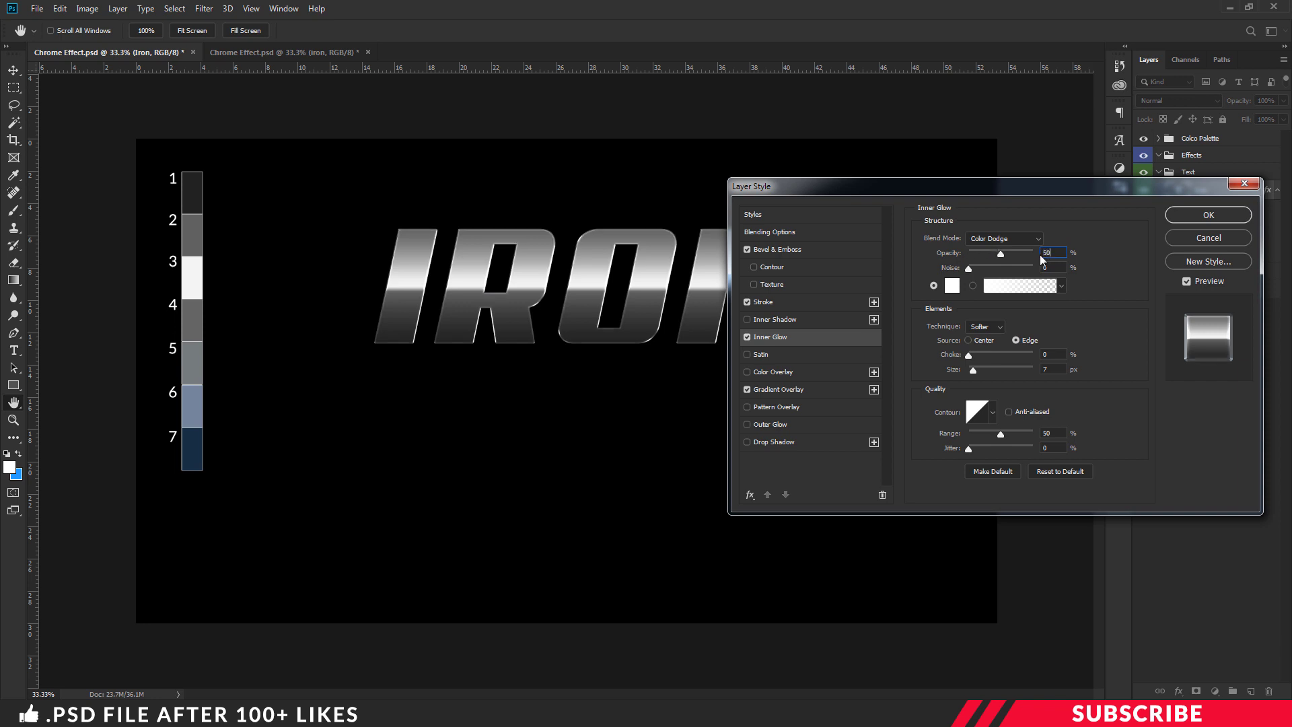
# Color the inner glow with palette swatch 6 (75859c) and set its size to 60 px.
pyautogui.click(952, 287)
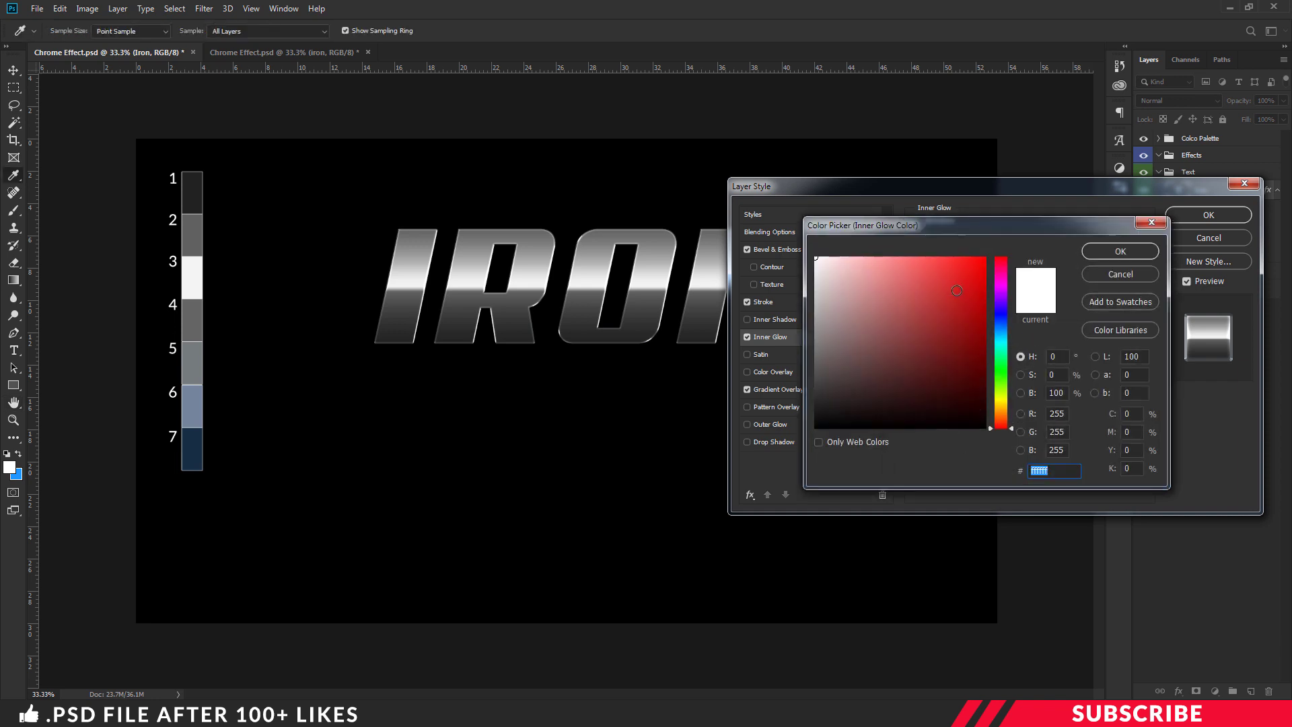
pyautogui.click(199, 397)
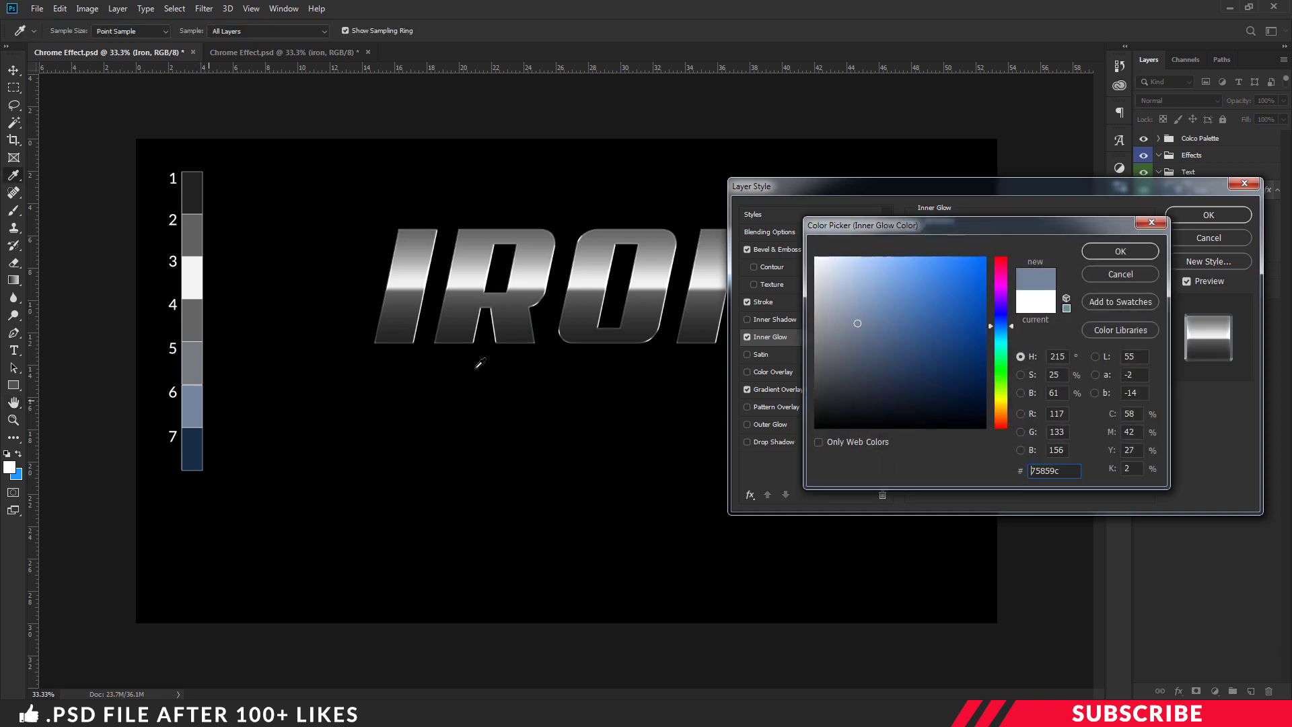
pyautogui.click(1092, 257)
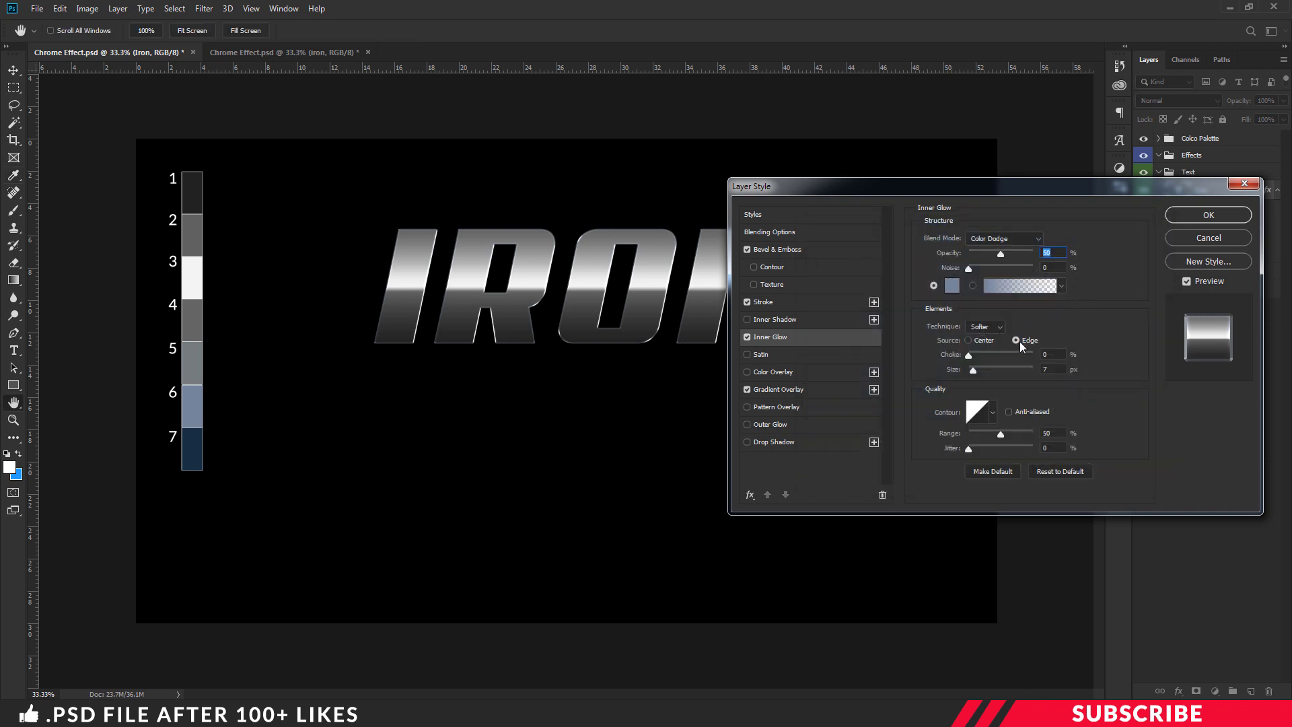
pyautogui.click(1052, 369)
pyautogui.write('60')
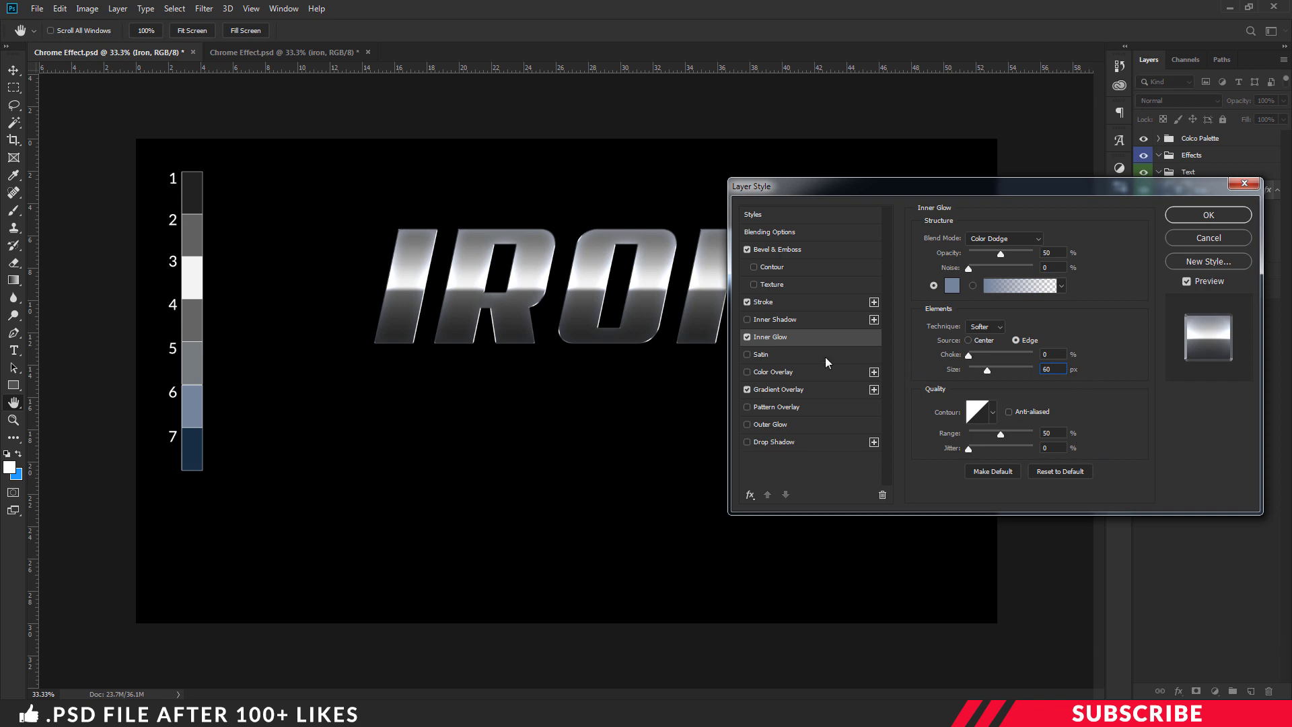
# Add a Color Overlay effect to the text with the Overlay blend mode.
pyautogui.click(790, 372)
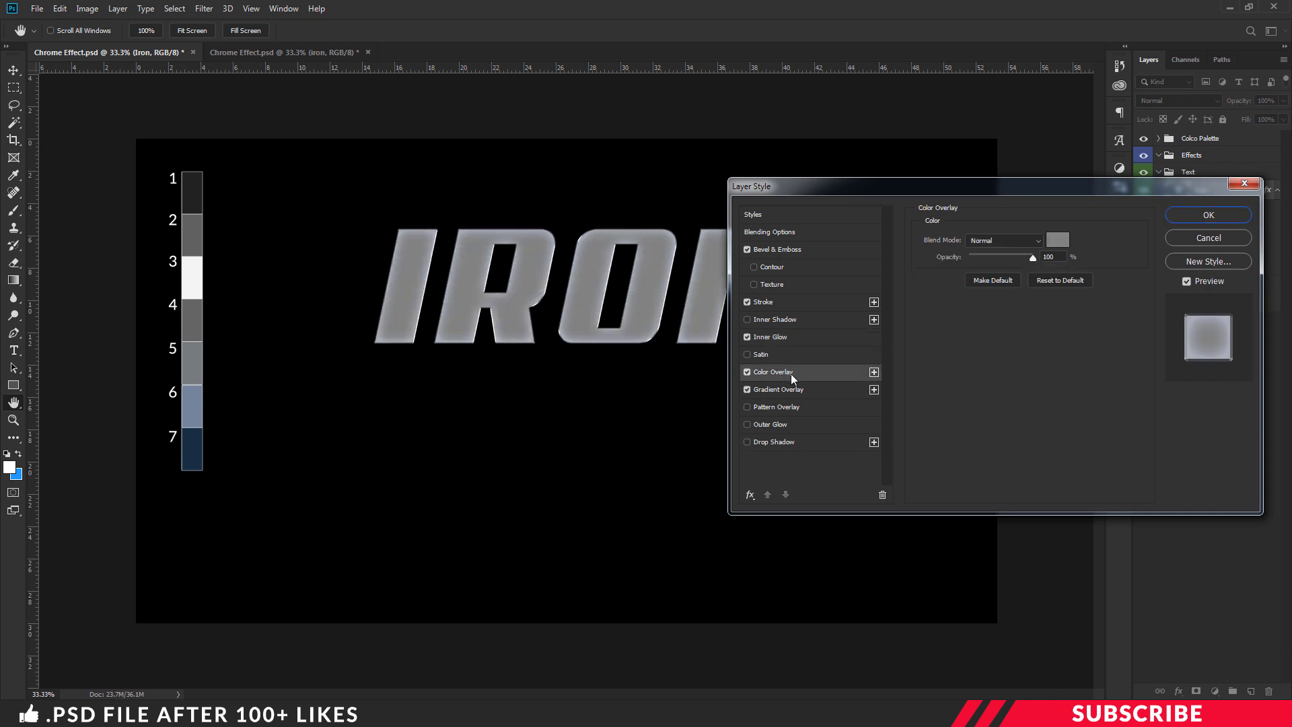
pyautogui.click(1034, 243)
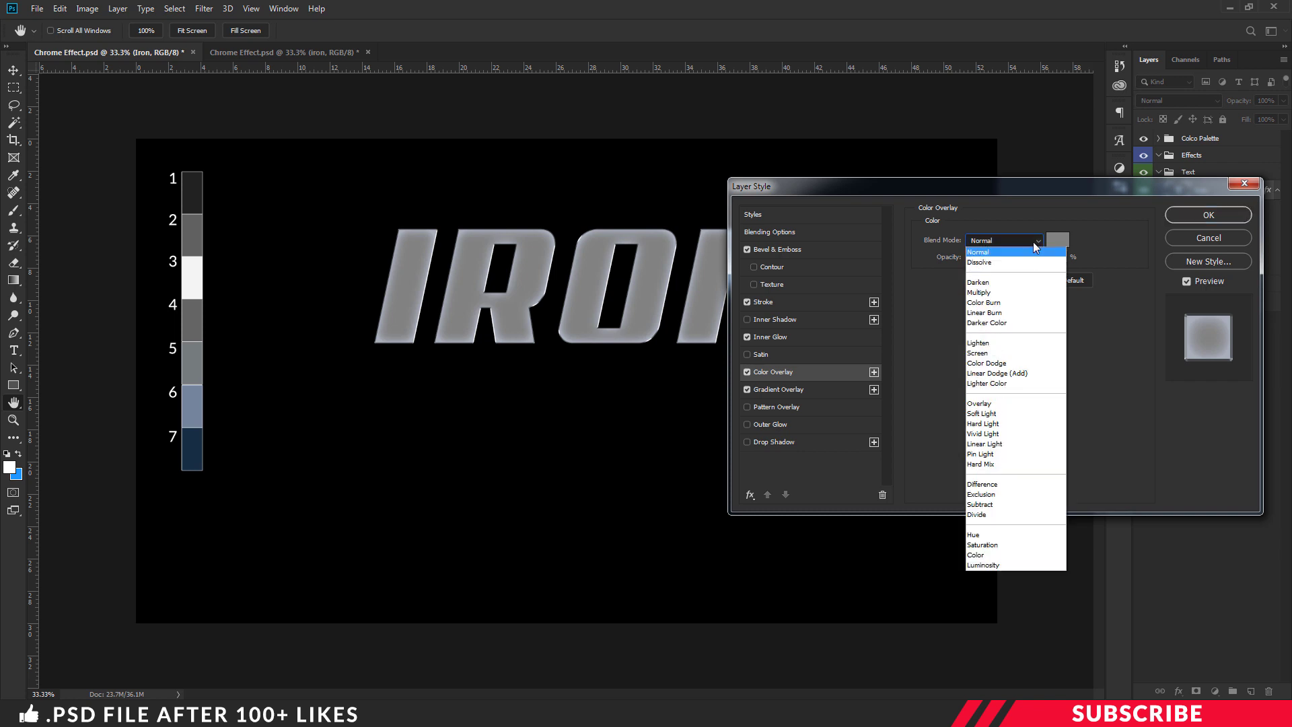
pyautogui.click(988, 403)
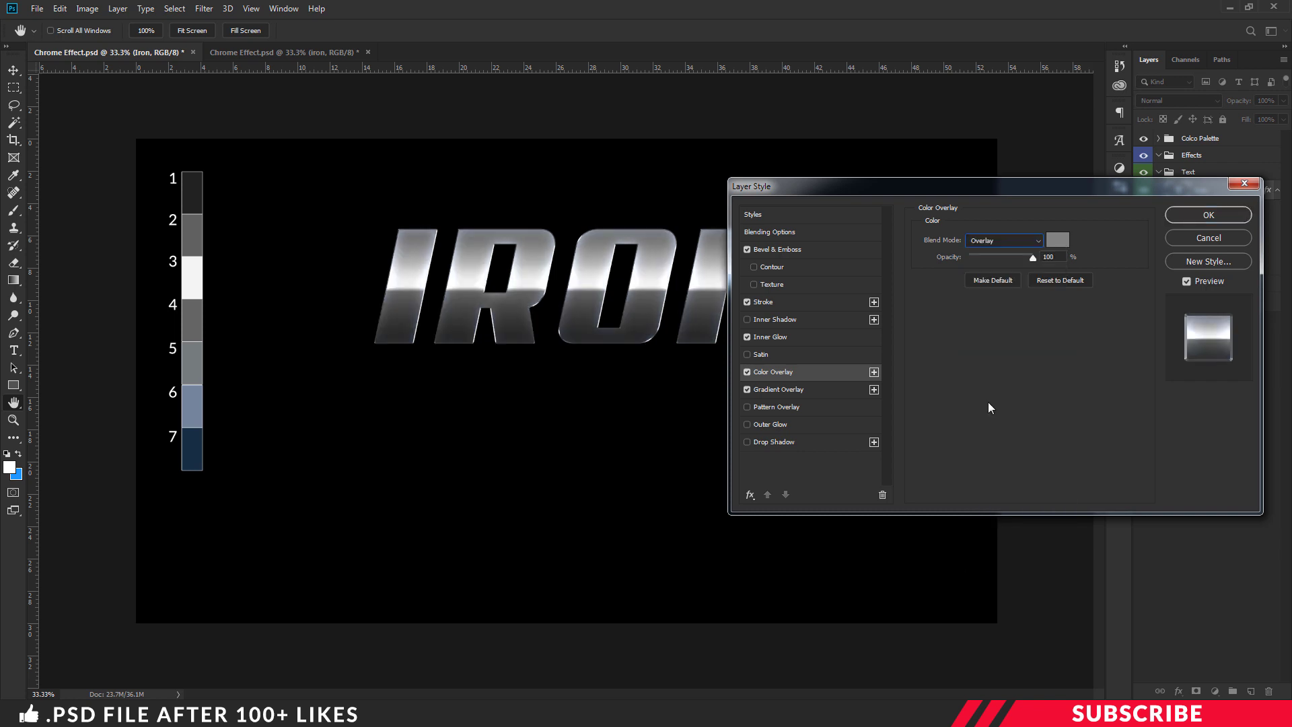
# Color the overlay with palette swatch 7 (162e44) and set its opacity to 30%.
pyautogui.click(1057, 243)
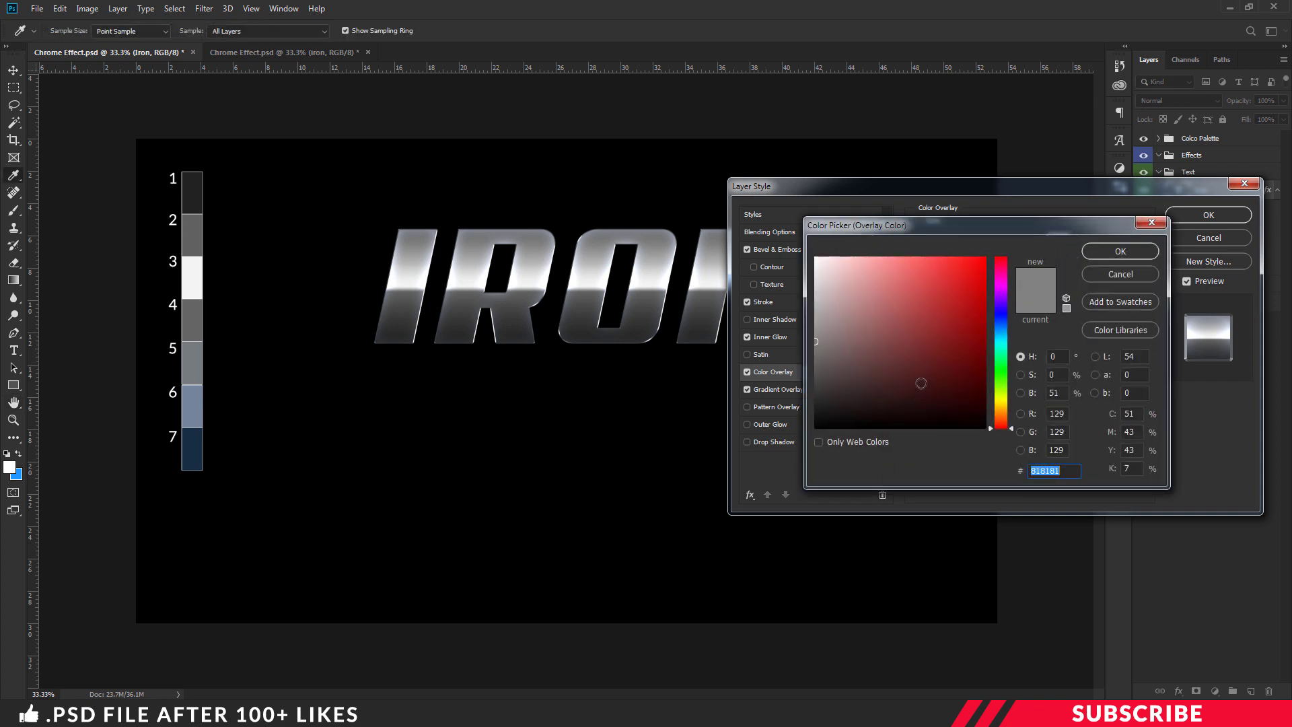
pyautogui.click(201, 451)
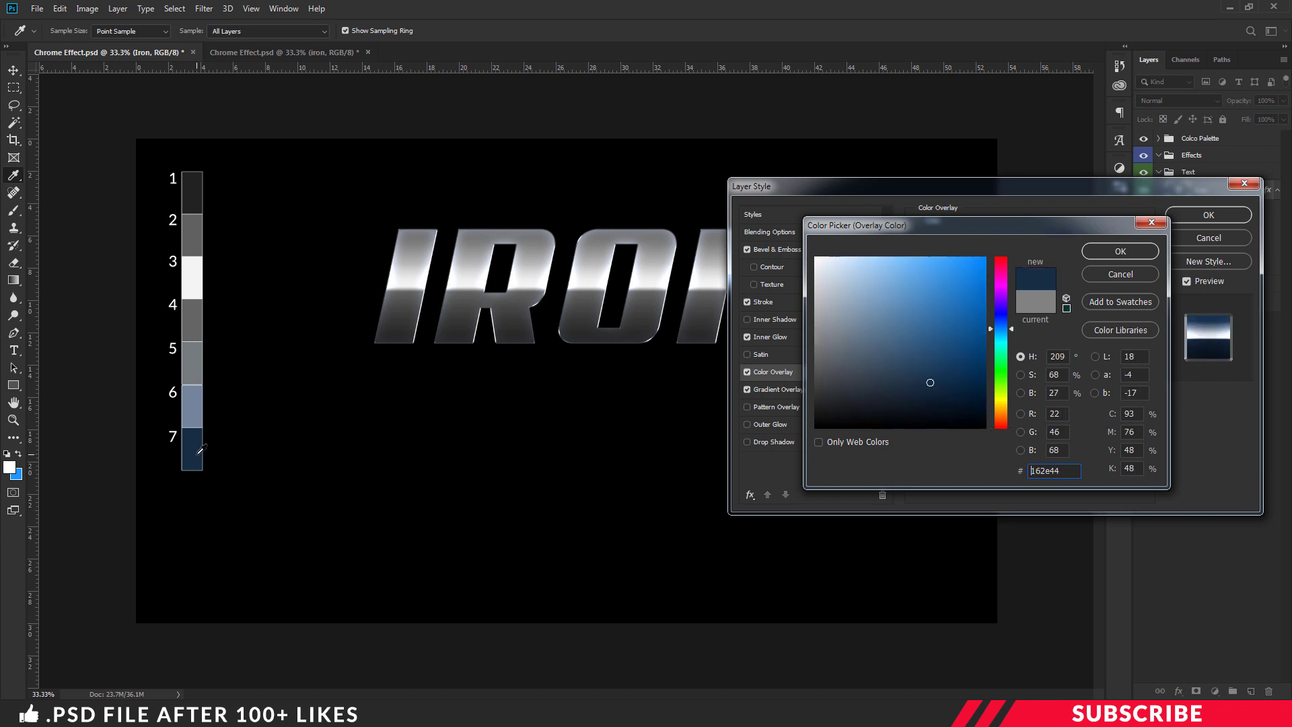
pyautogui.click(1108, 256)
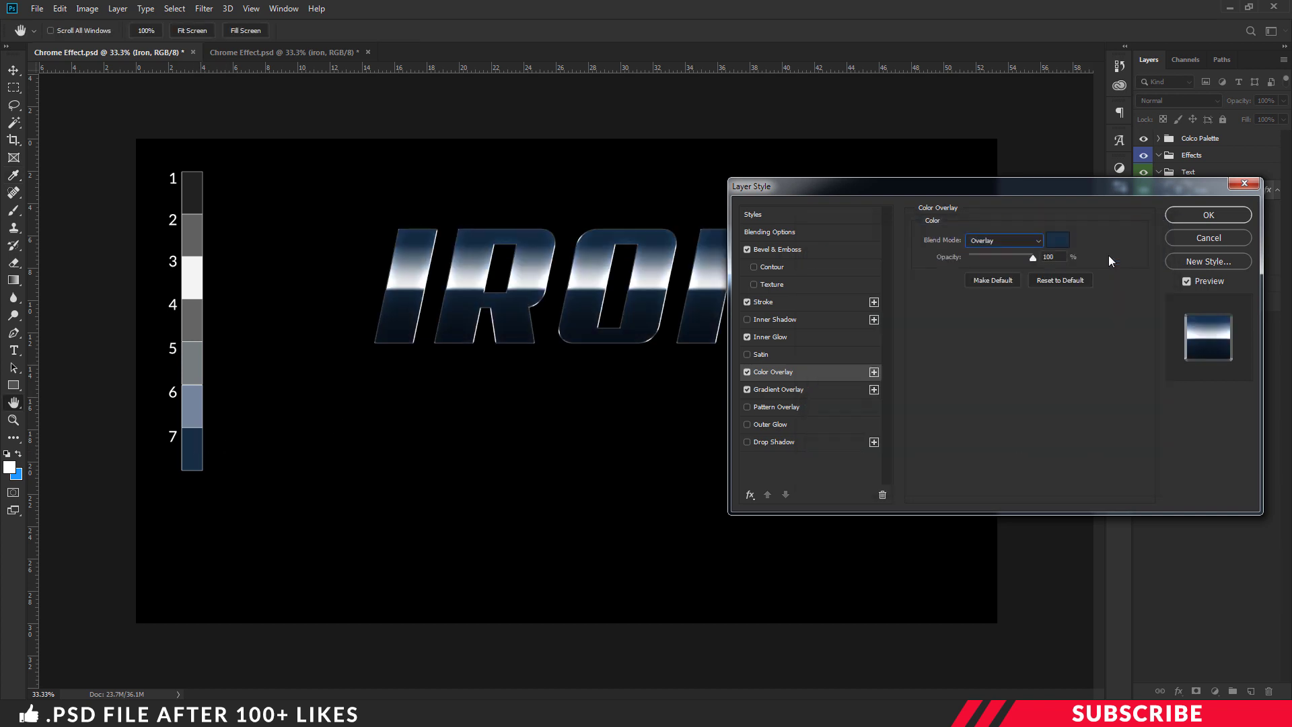
pyautogui.write('30')
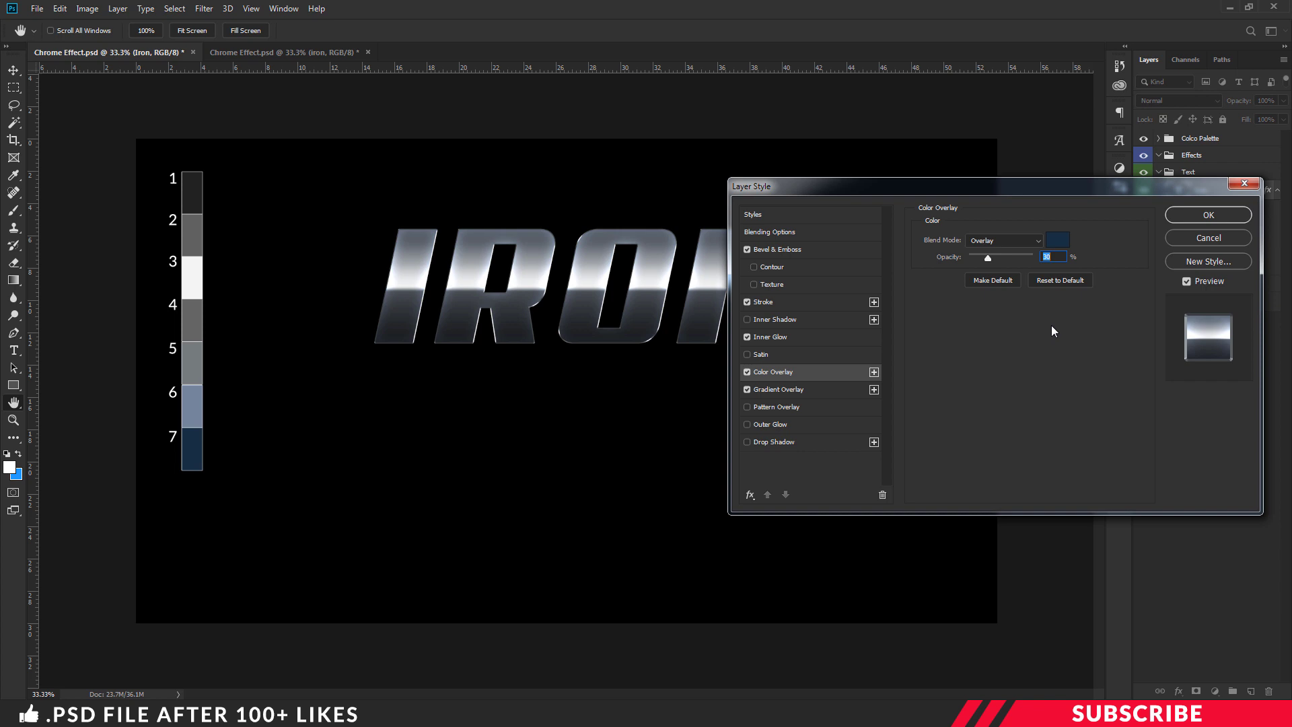
# Add a Drop Shadow to the IRON text with the Multiply blend mode, 45% opacity and a 90° angle.
pyautogui.click(793, 443)
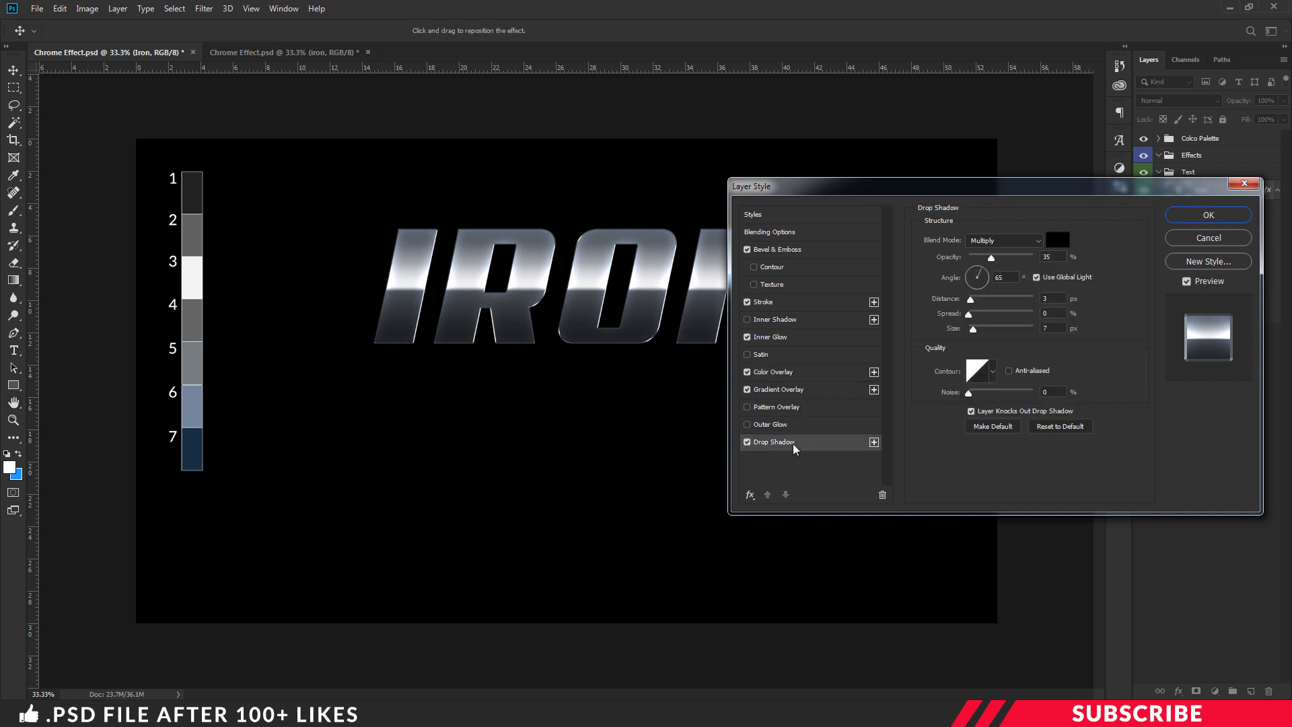
pyautogui.click(1024, 240)
pyautogui.click(991, 286)
pyautogui.write('6')
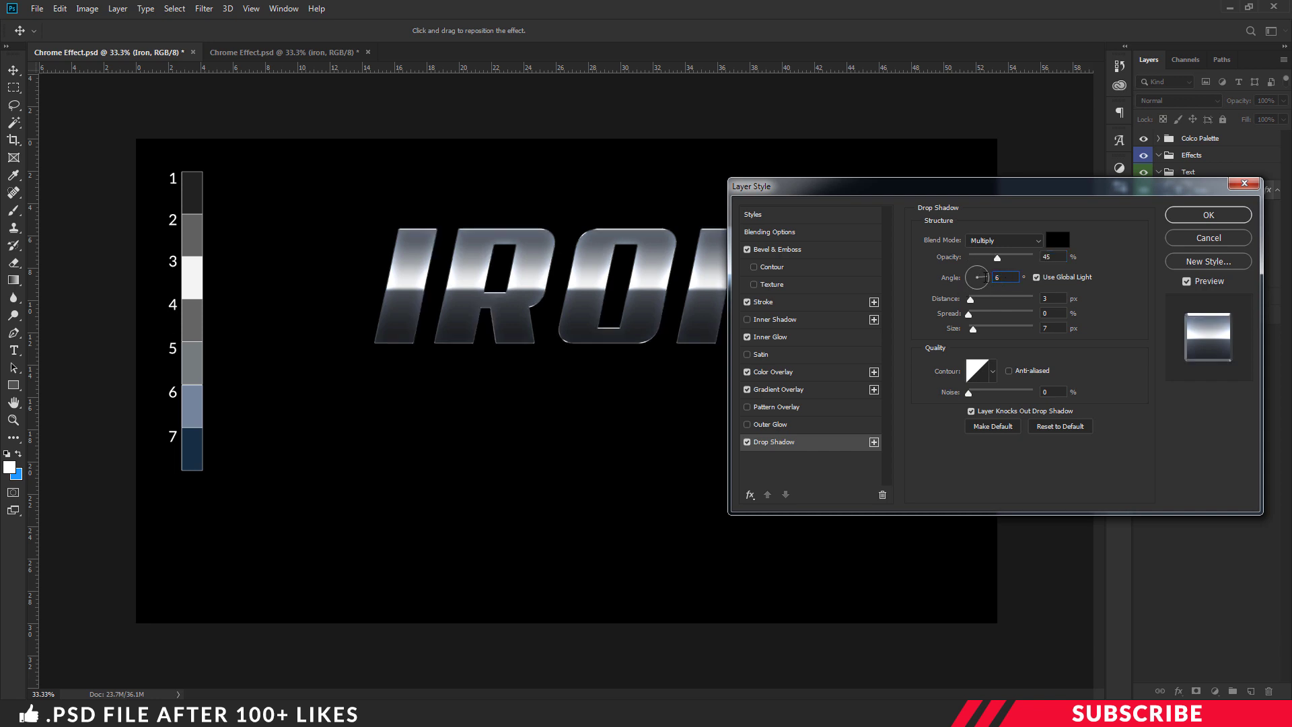
pyautogui.write('0')
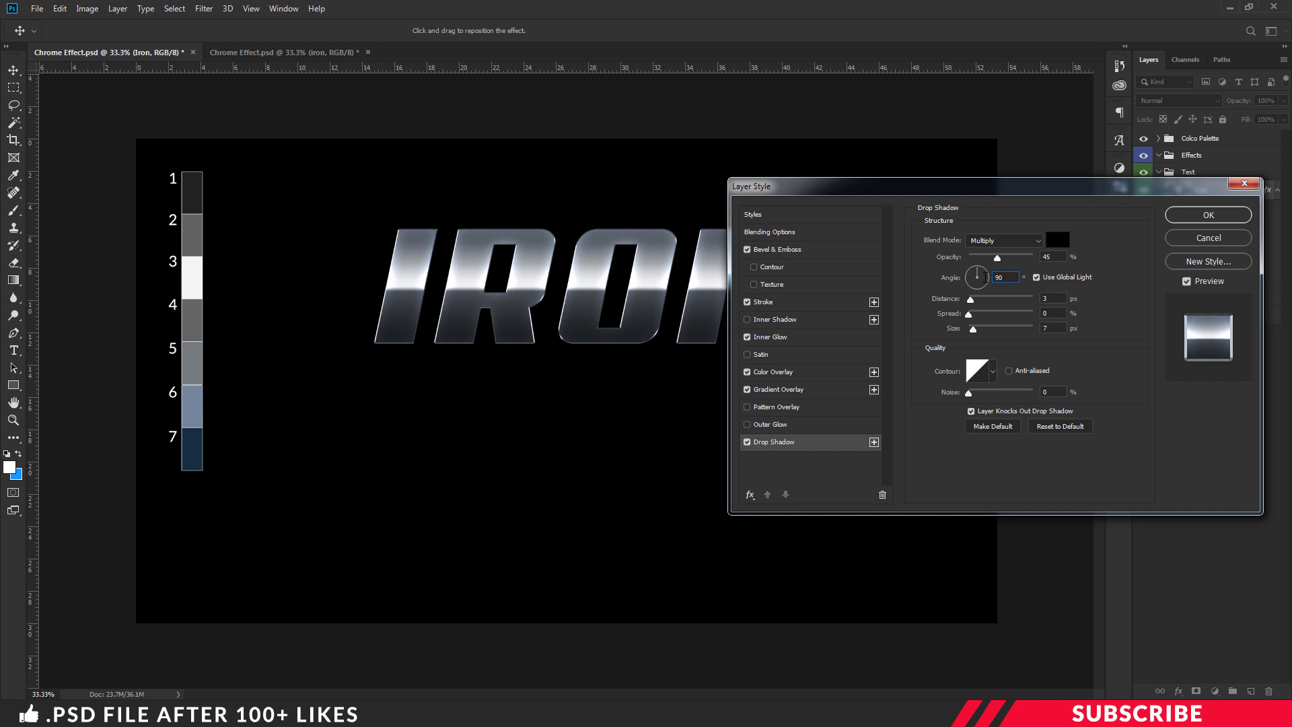
# Set the drop shadow's distance to 13 px and size to 16 px, and apply the layer style.
pyautogui.press('Tab')
pyautogui.write('13')
pyautogui.write('16')
pyautogui.click(1195, 217)
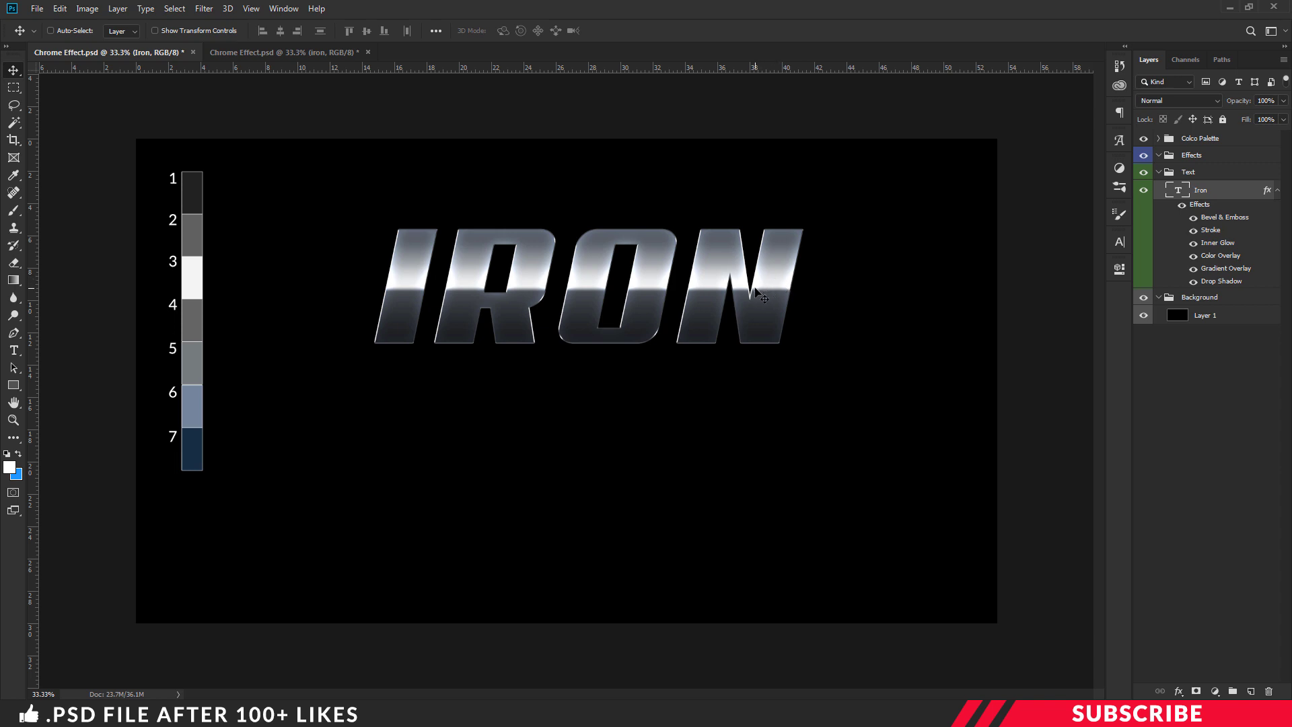
# Shift the IRON text slightly left, duplicate its layer and place the copy directly below the original.
pyautogui.moveTo(755, 290); pyautogui.dragTo(827, 282)
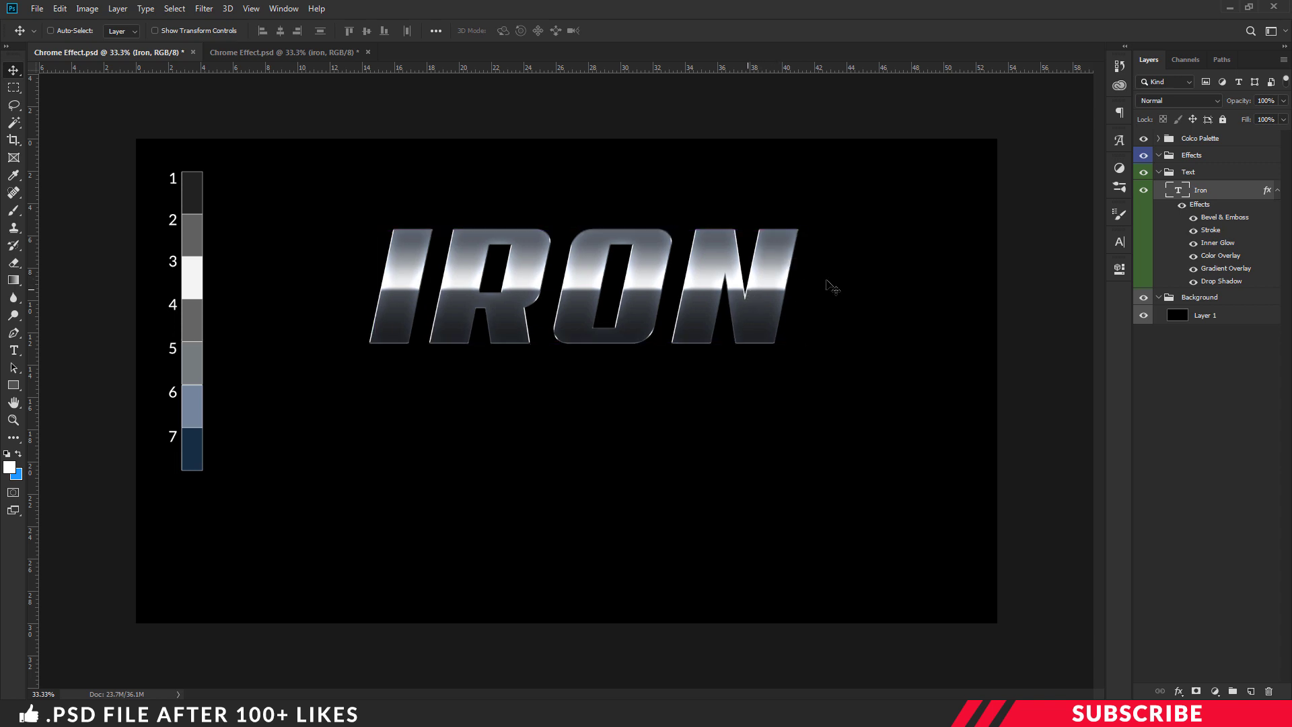
pyautogui.press('ctrl')
pyautogui.hotkey('ctrl', 'j')
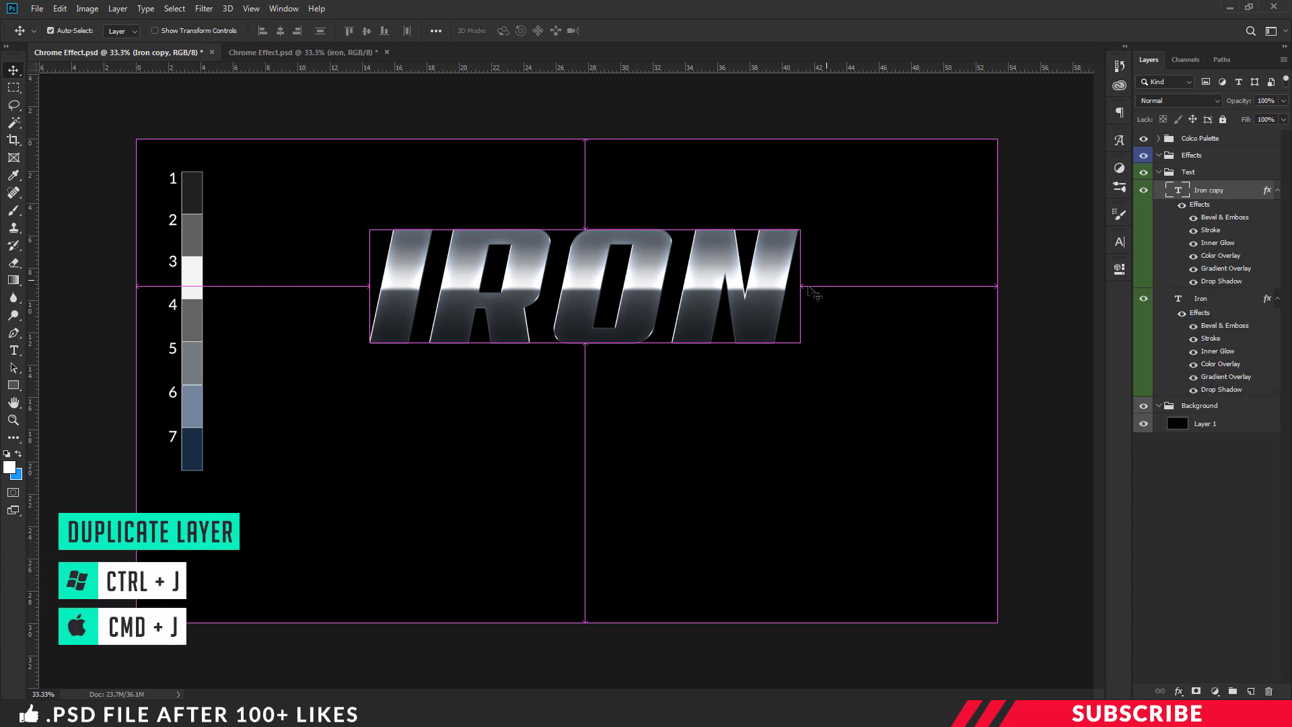
pyautogui.moveTo(770, 382); pyautogui.dragTo(768, 435)
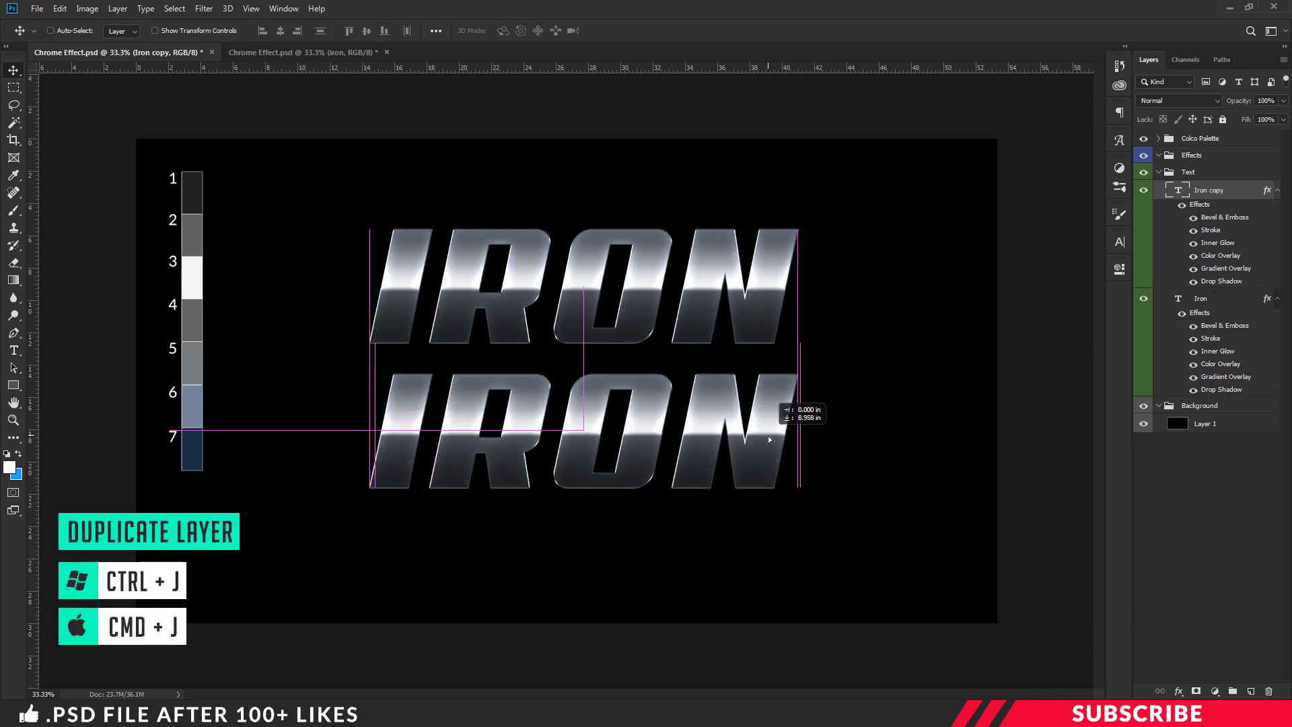
# Replace the lower text copy's wording with MAN.
pyautogui.press('t')
pyautogui.click(717, 428)
pyautogui.hotkey('ctrl', 'a')
pyautogui.write('MAN')
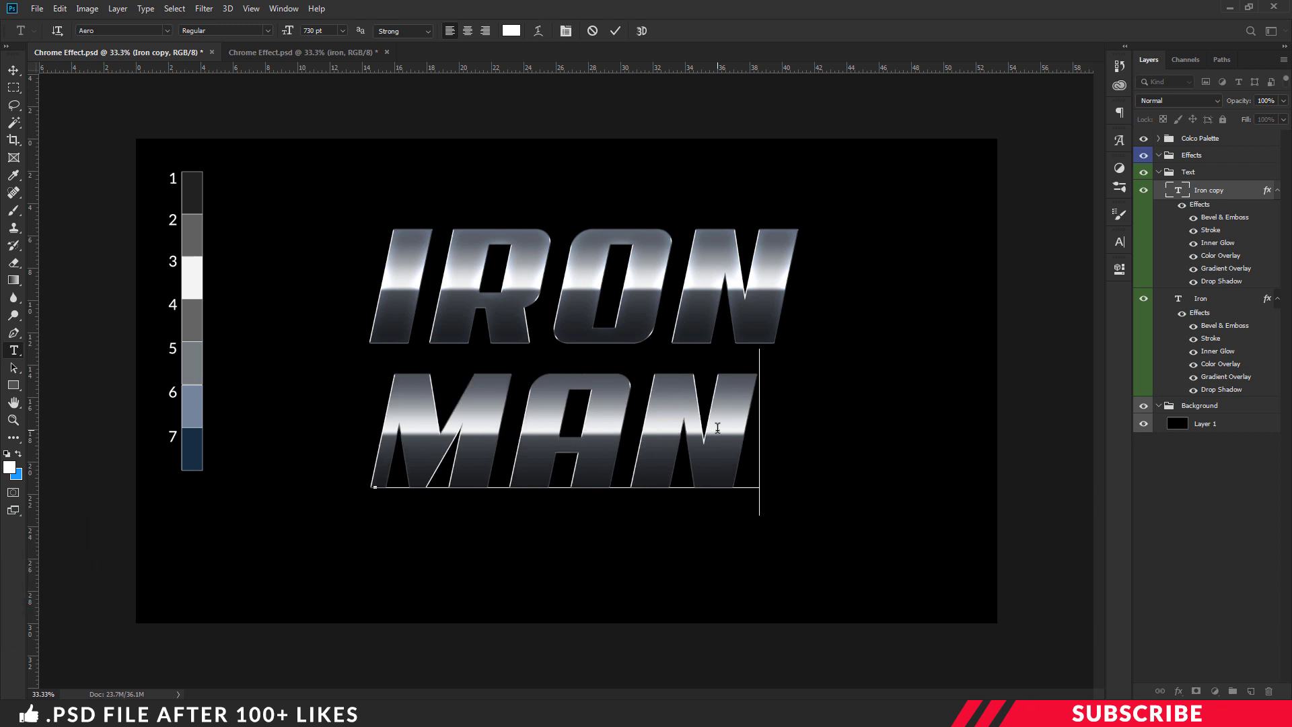
pyautogui.hotkey('ctrl', 'Return')
pyautogui.press('v')
# Collapse the Text group and hide the color palette group.
pyautogui.click(1157, 176)
pyautogui.click(1158, 172)
pyautogui.click(1144, 138)
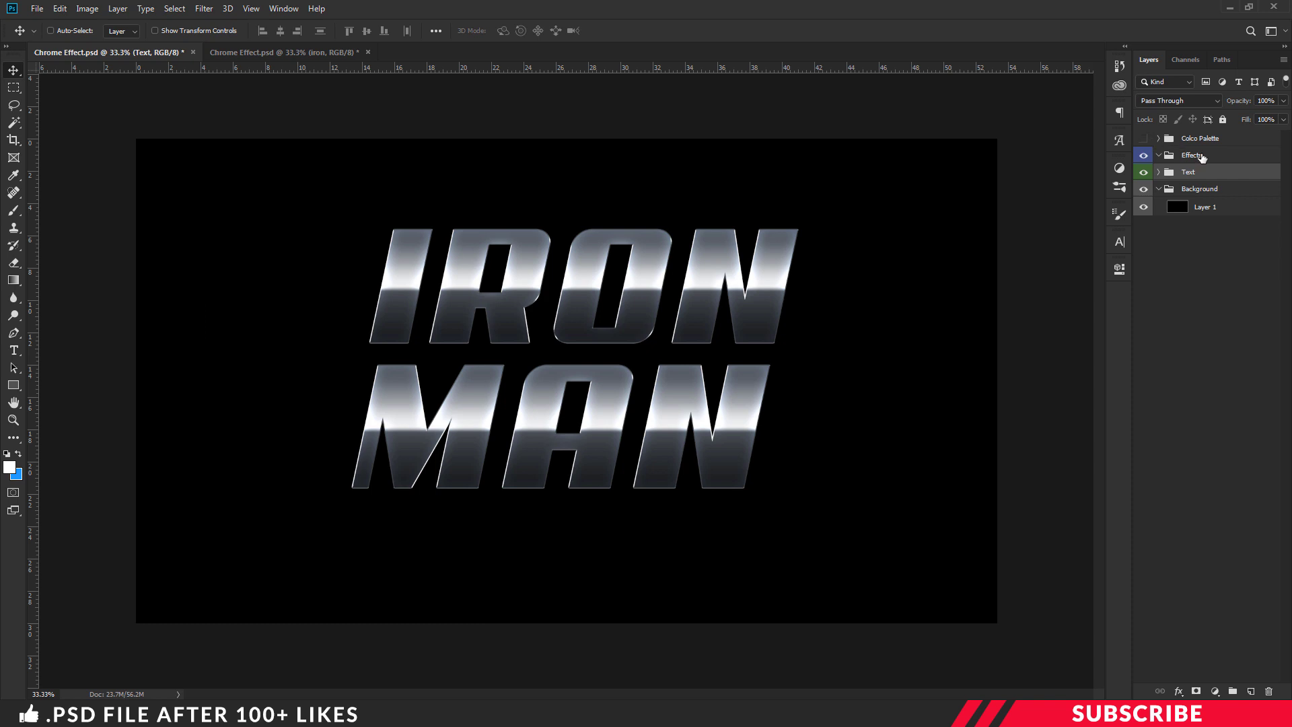
# Add a Curves adjustment layer inside the Effects group.
pyautogui.click(1202, 157)
pyautogui.click(1217, 693)
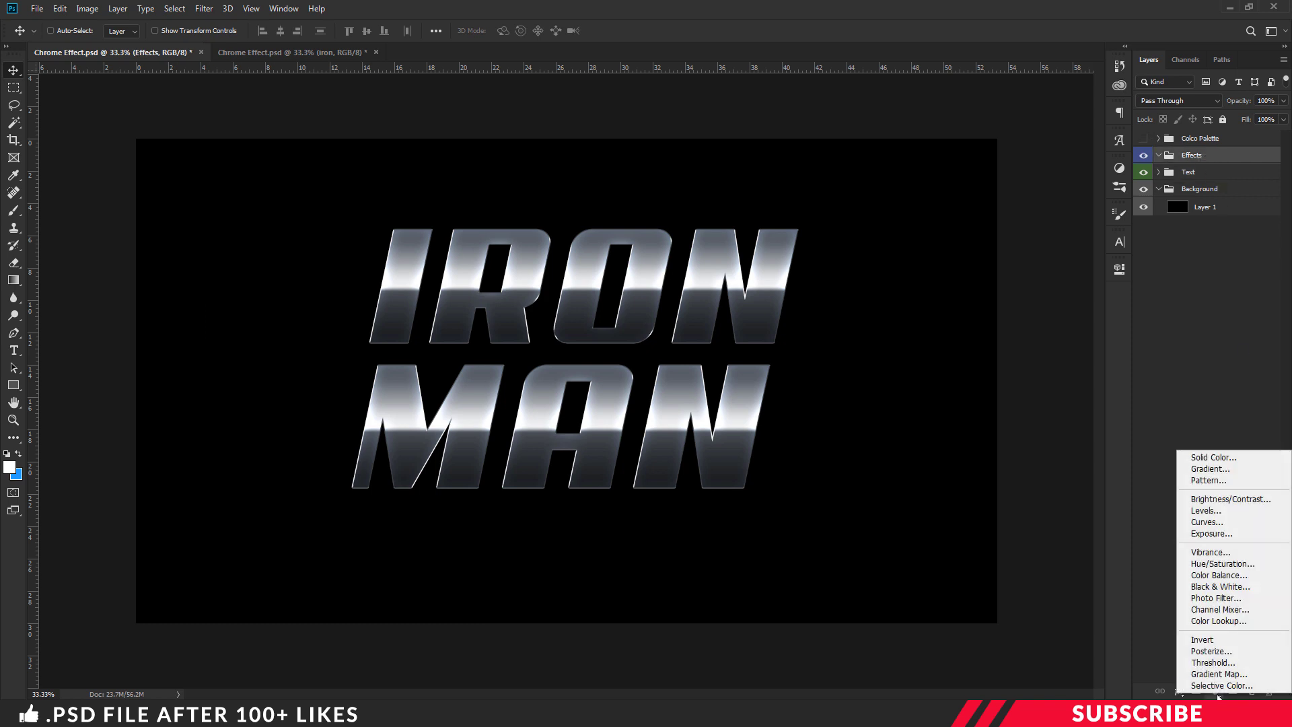
pyautogui.click(1207, 522)
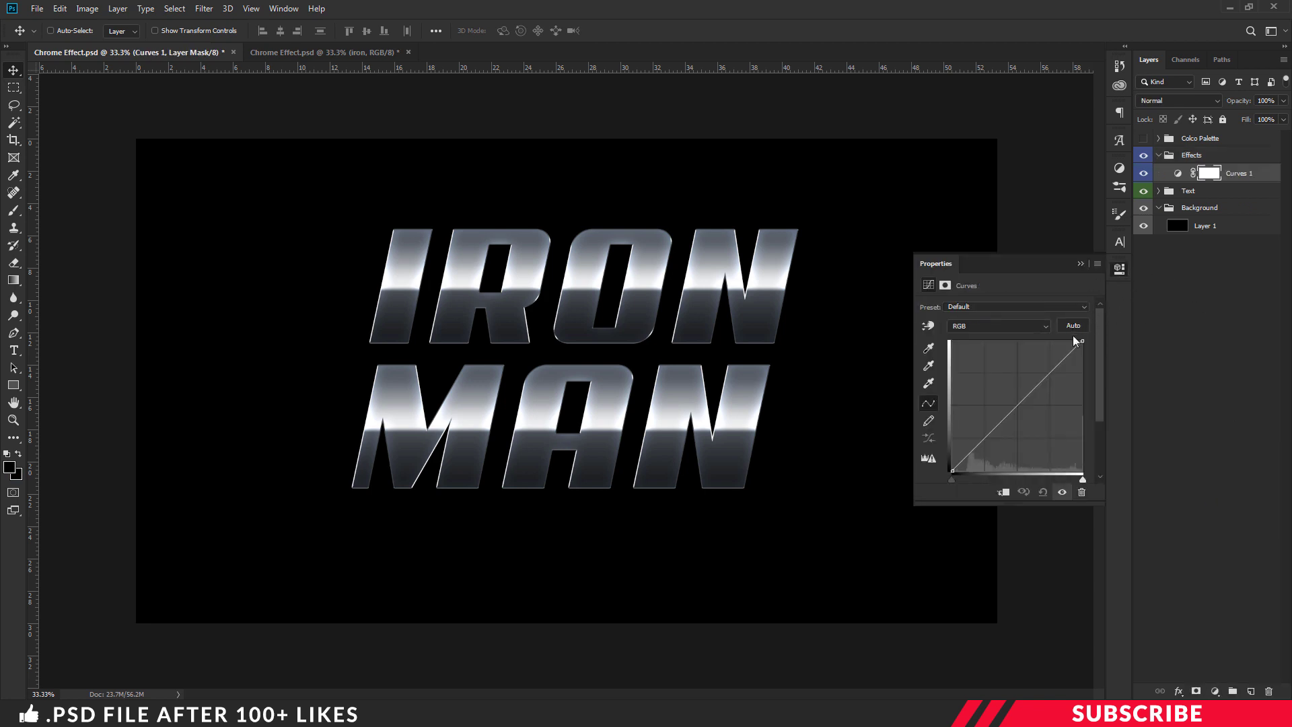
# In the Blue channel of the curve, lift the black point slightly and pull the white point slightly inward.
pyautogui.click(1034, 328)
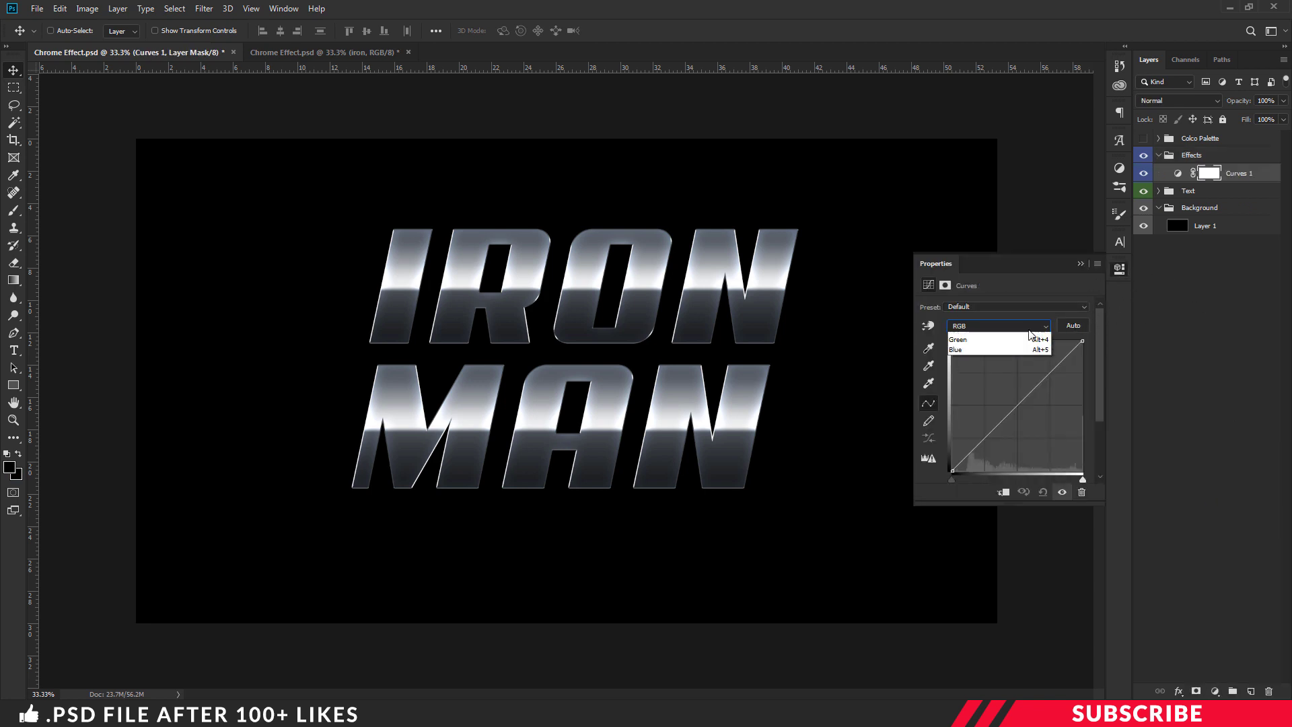
pyautogui.click(975, 369)
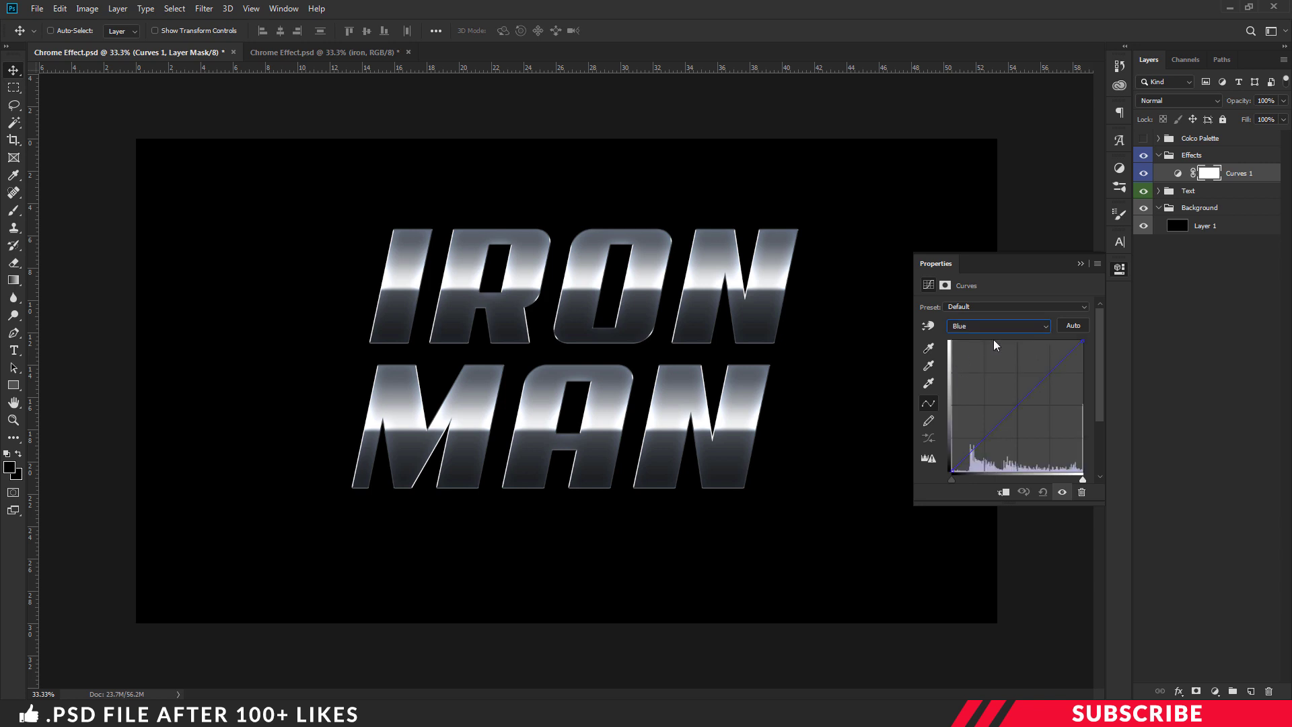
pyautogui.click(954, 469)
pyautogui.moveTo(1082, 342); pyautogui.dragTo(1077, 342)
pyautogui.click(1119, 269)
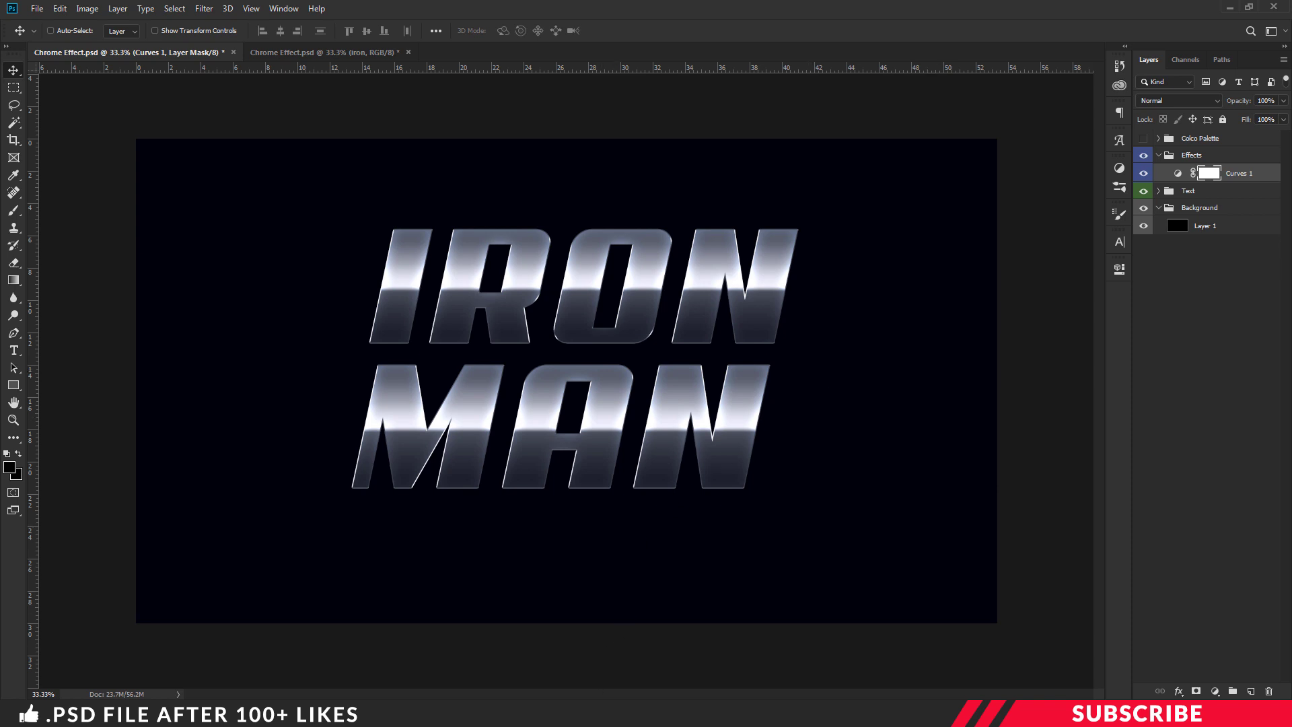
# Open the Lightning image from the Project File folder in Photoshop.
pyautogui.click(571, 643)
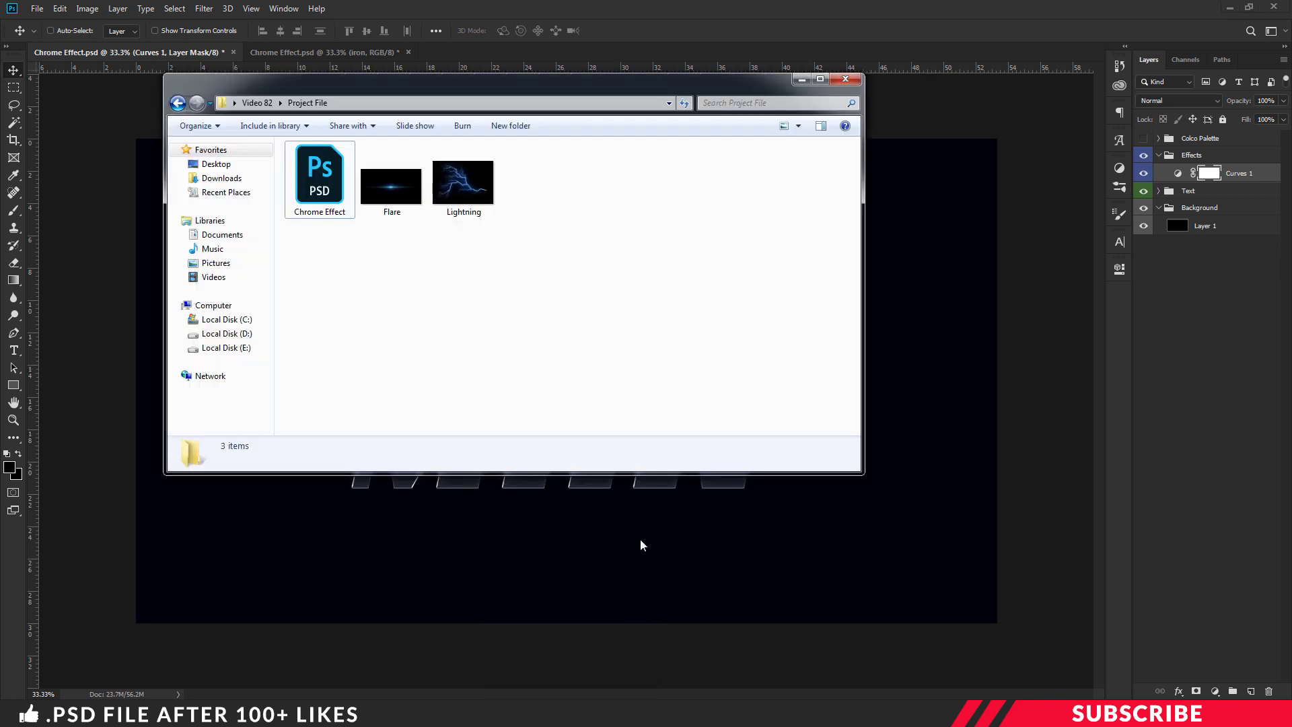
pyautogui.rightClick(471, 189)
pyautogui.moveTo(519, 341)
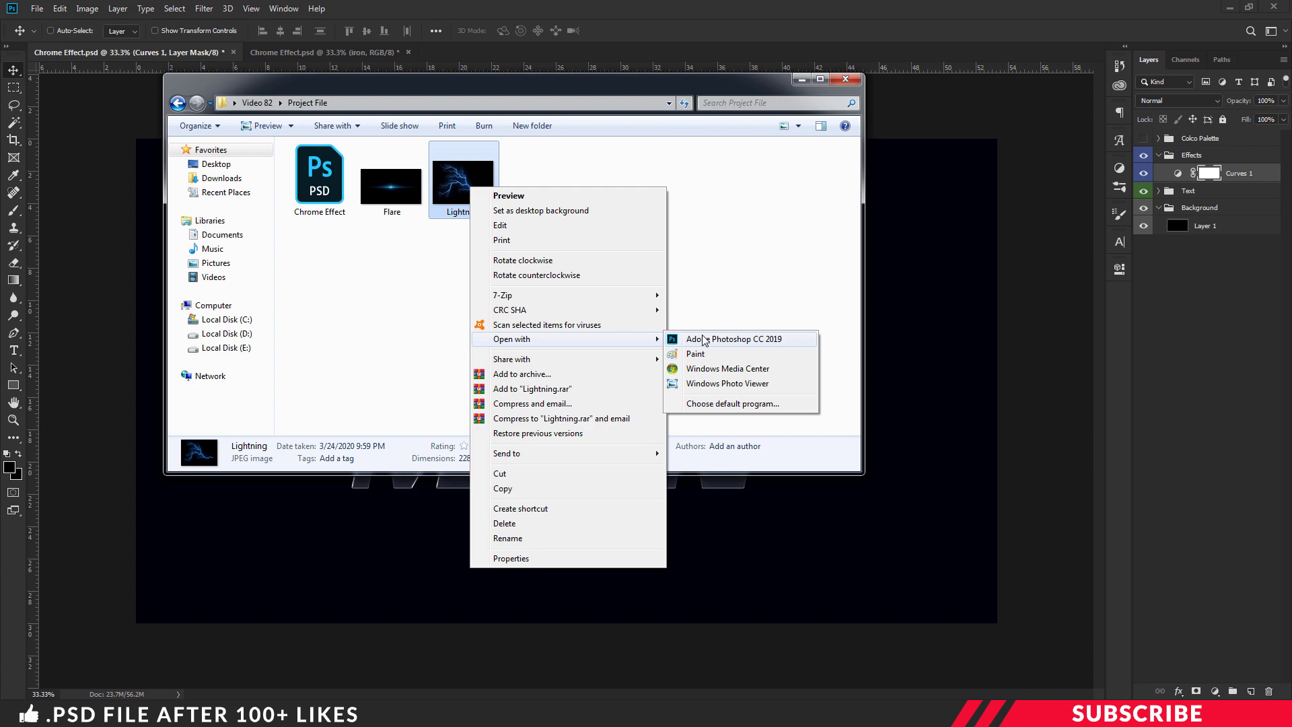
pyautogui.click(704, 341)
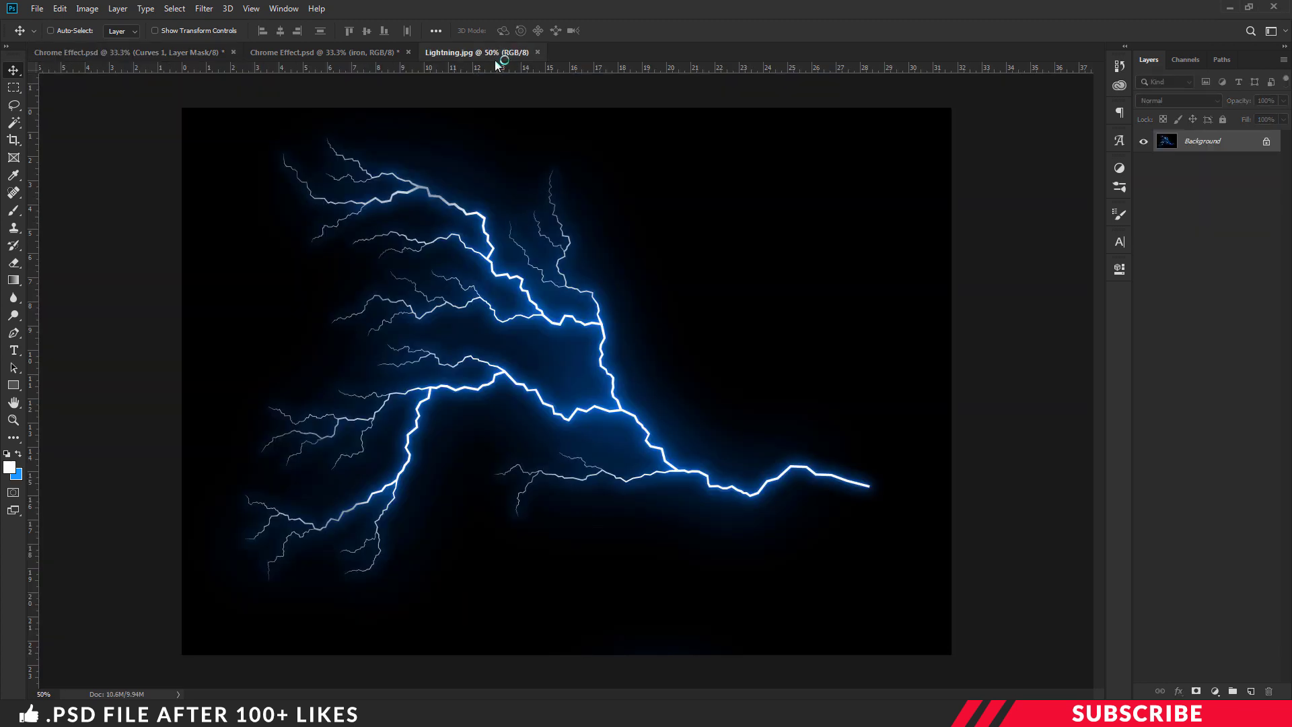
# Copy the lightning picture into the Chrome Effect document as a new layer and close the Lightning file.
pyautogui.moveTo(497, 51); pyautogui.dragTo(497, 76)
pyautogui.moveTo(508, 202); pyautogui.dragTo(345, 213)
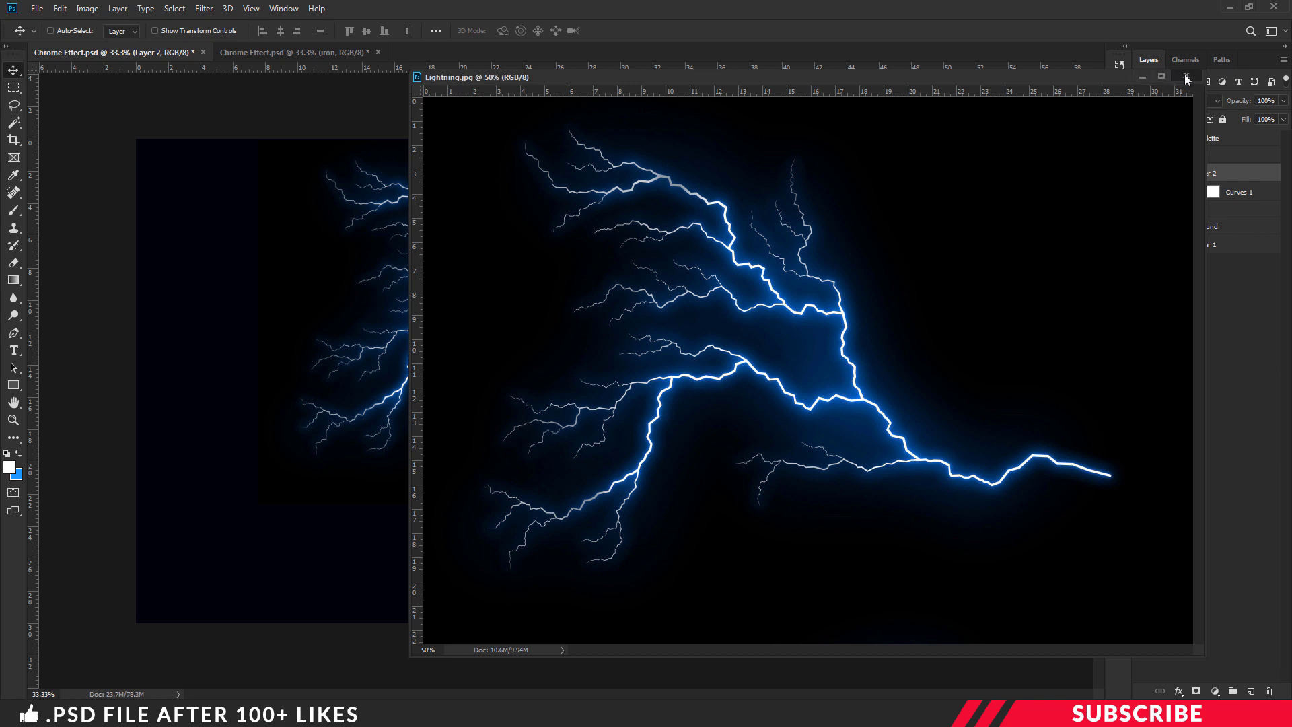
pyautogui.click(1186, 76)
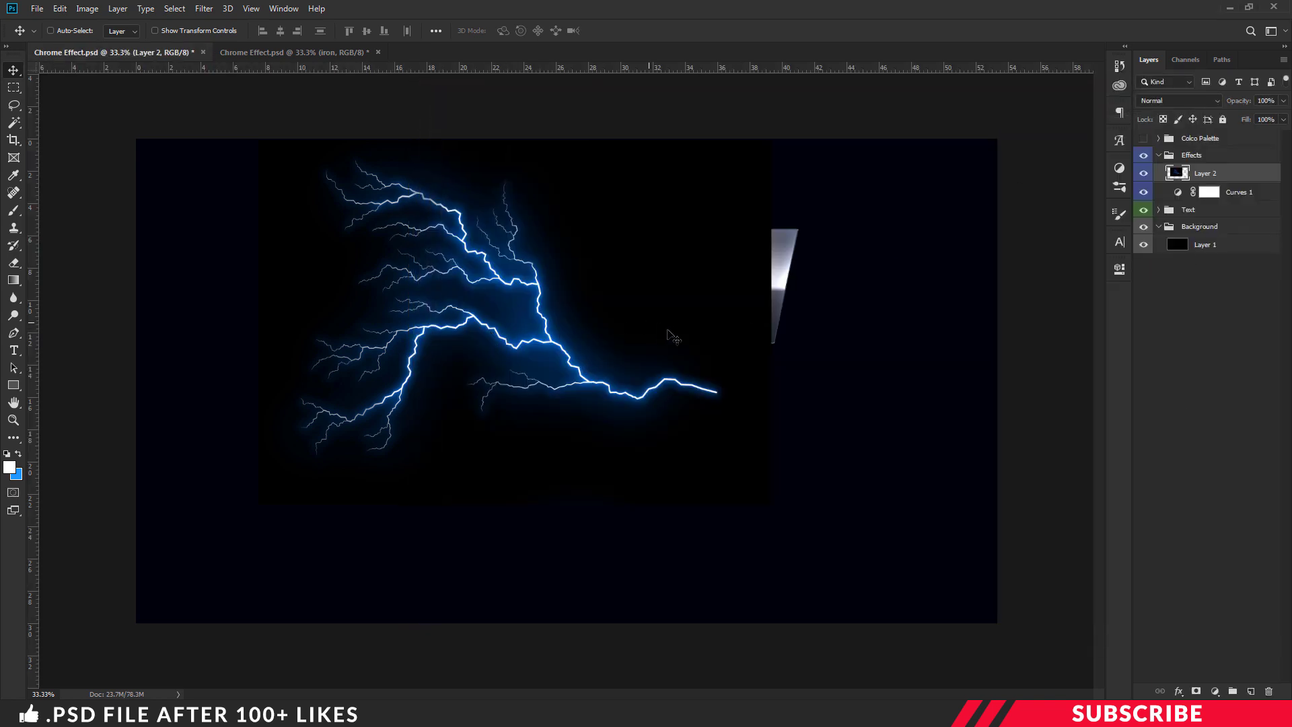
# Set the lightning layer's blend mode to Screen and move it partly past the canvas's right edge.
pyautogui.click(1208, 102)
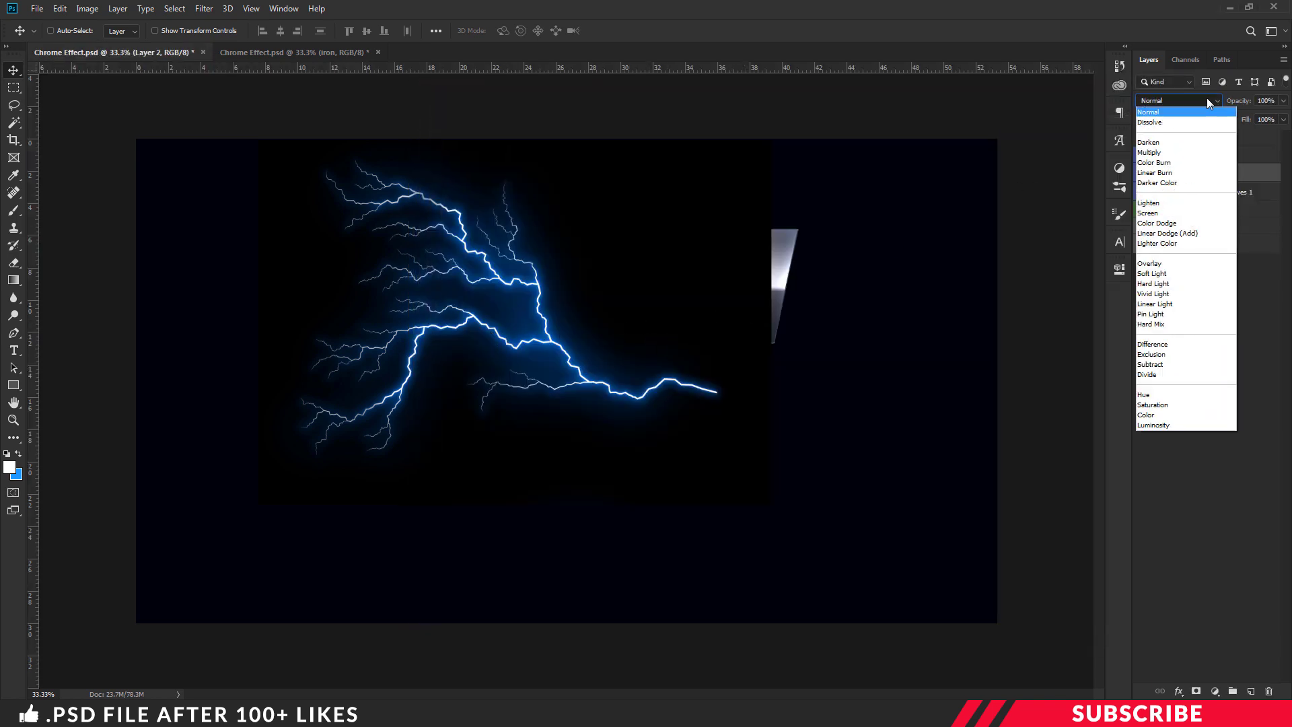
pyautogui.click(1149, 212)
pyautogui.moveTo(483, 316); pyautogui.dragTo(1067, 364)
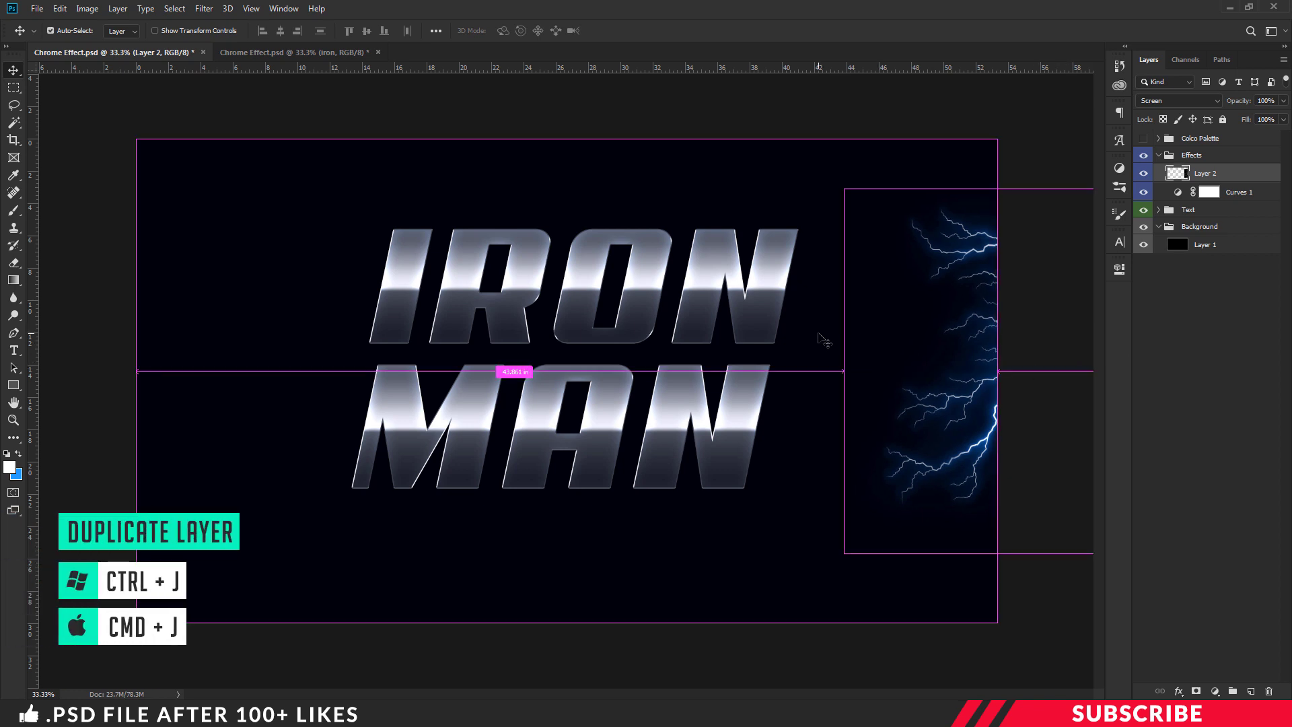
# Duplicate the lightning layer, flip the copy horizontally and place it at the canvas's left edge, mirroring the original.
pyautogui.hotkey('ctrl', 'j')
pyautogui.moveTo(974, 346); pyautogui.dragTo(811, 314)
pyautogui.hotkey('ctrl', 't')
pyautogui.rightClick(811, 314)
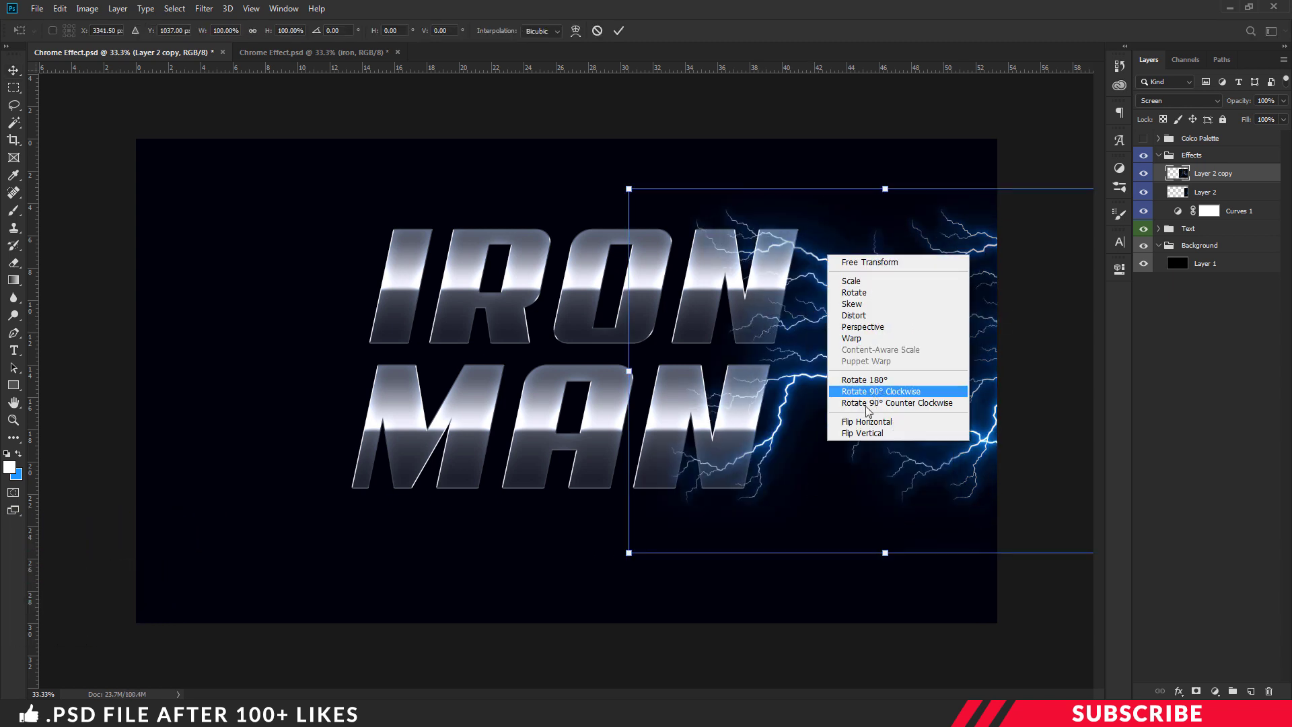
pyautogui.click(890, 422)
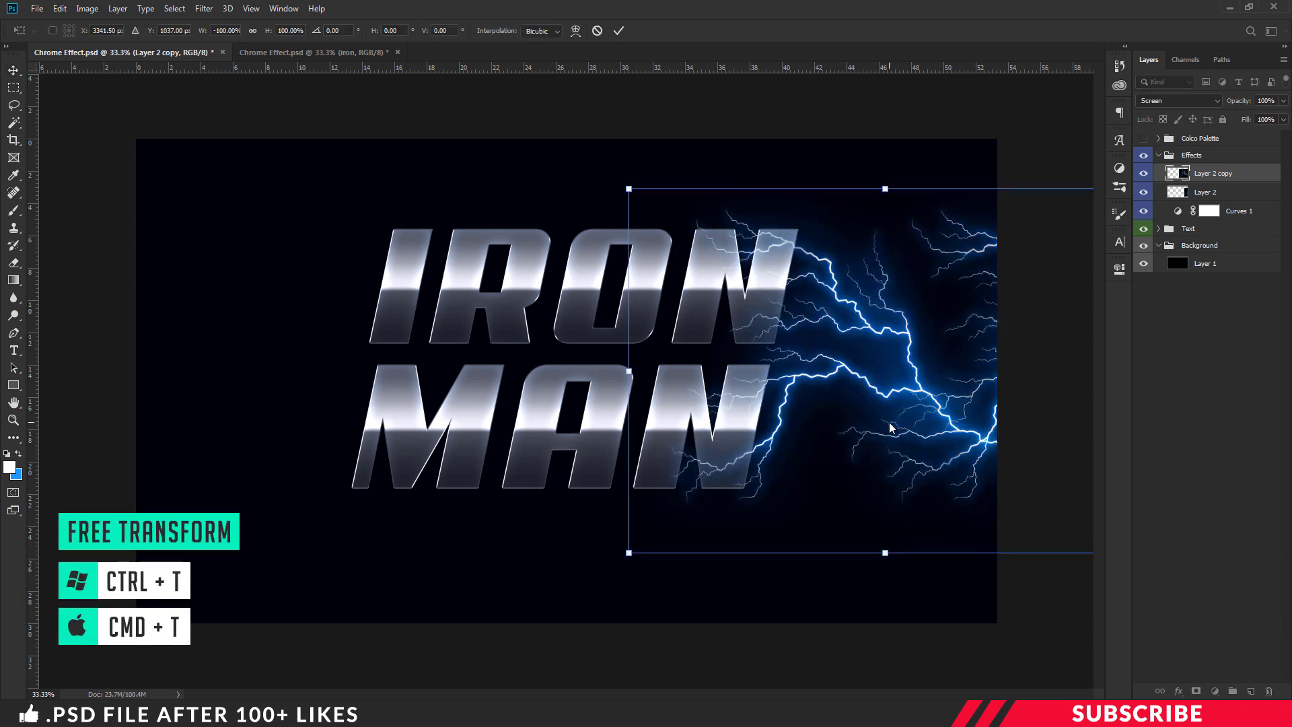
pyautogui.press('Return')
pyautogui.moveTo(872, 376); pyautogui.dragTo(130, 389)
pyautogui.moveTo(207, 365); pyautogui.dragTo(183, 364)
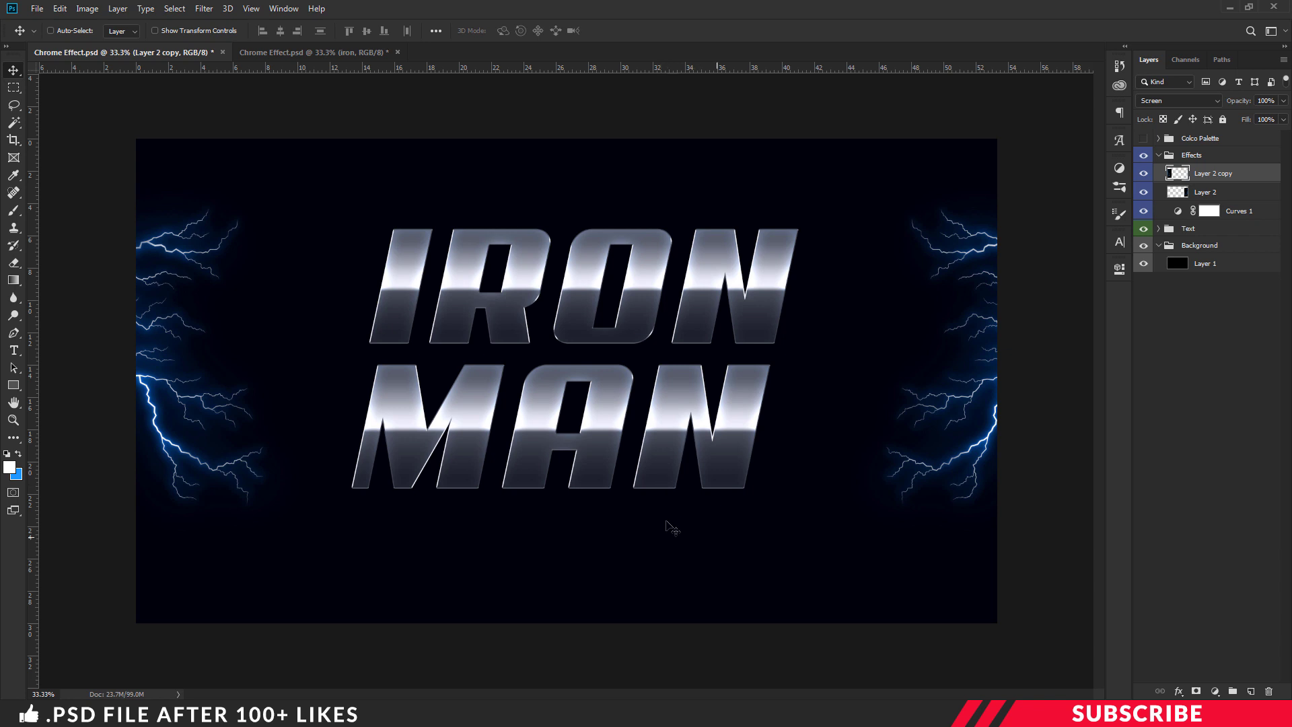
# Open the Flare image from the Project File folder in Photoshop.
pyautogui.hotkey('alt', 'Tab')
pyautogui.click(473, 309)
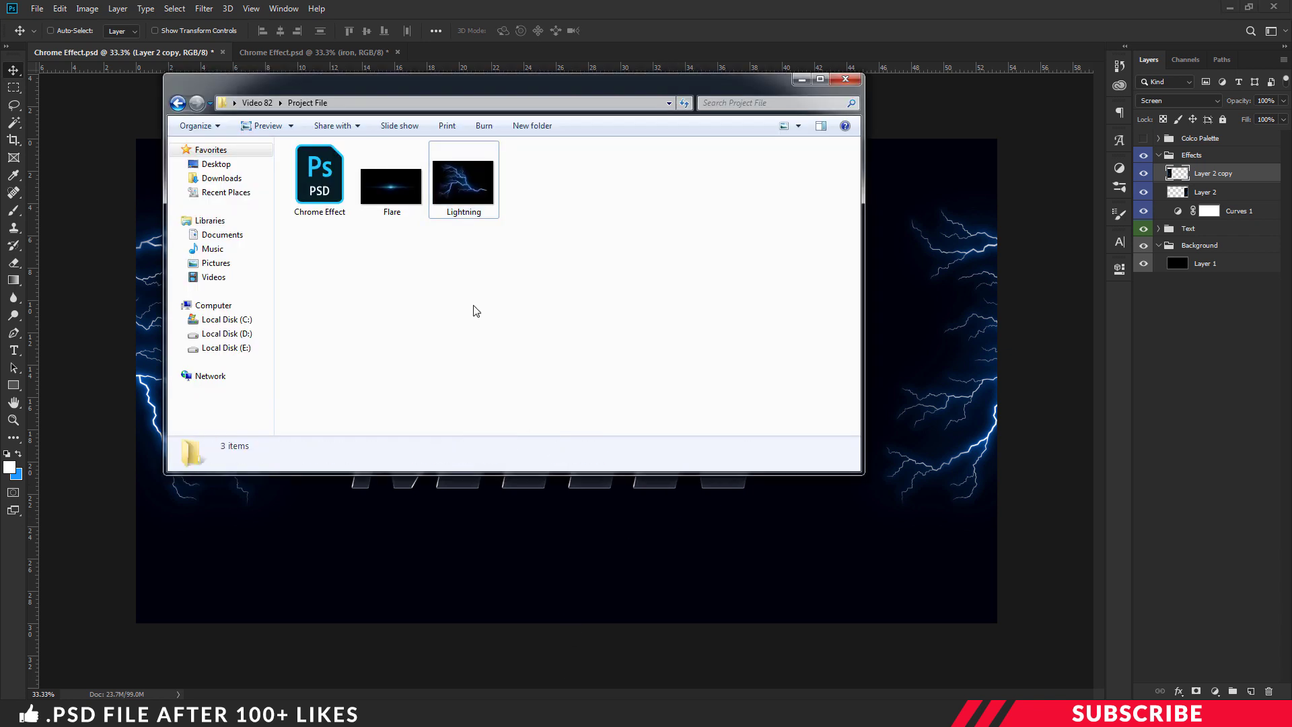
pyautogui.rightClick(396, 200)
pyautogui.moveTo(482, 345)
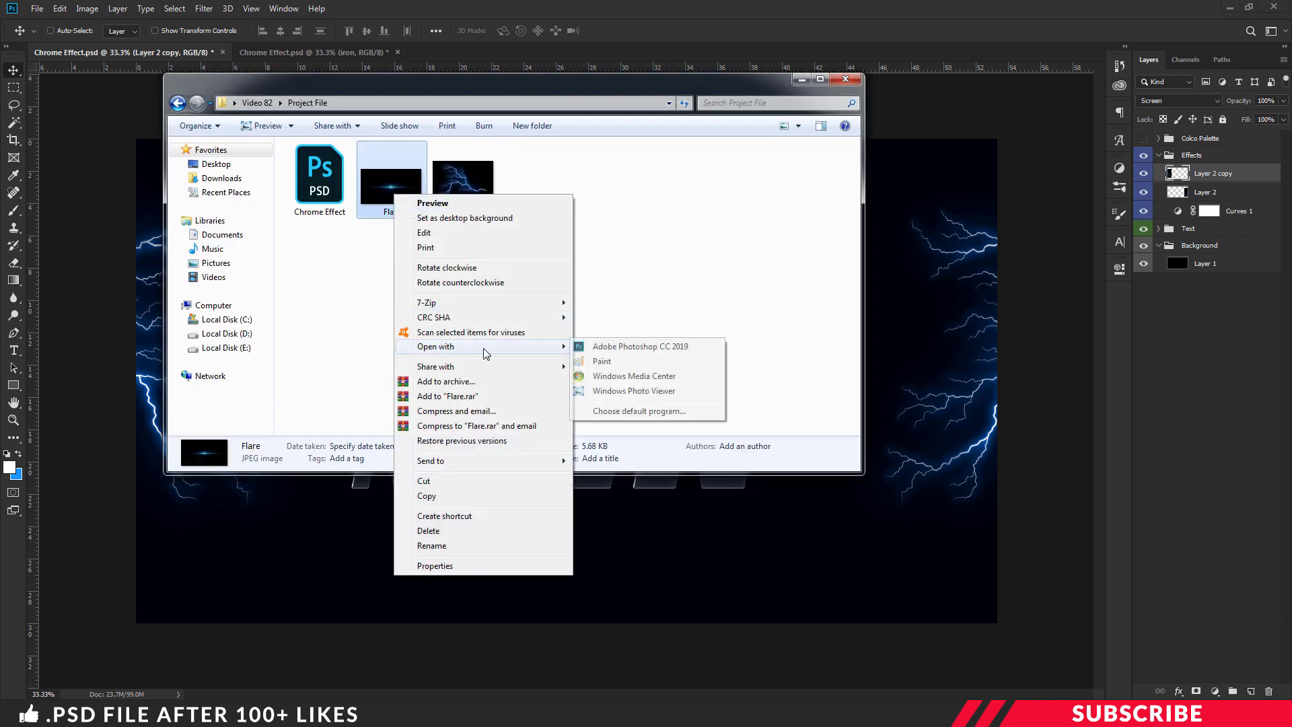
pyautogui.click(601, 350)
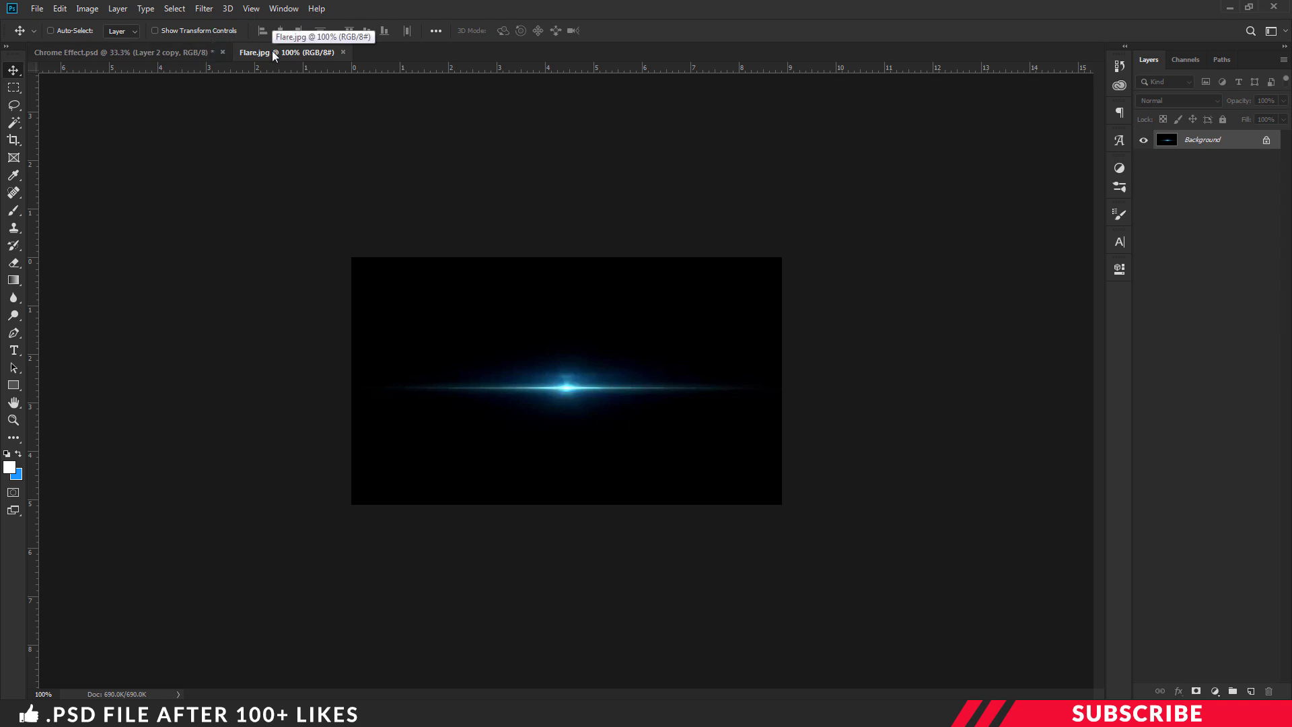
# Copy the flare picture into the Chrome Effect document as a new layer and close the Flare file.
pyautogui.moveTo(260, 54); pyautogui.dragTo(369, 159)
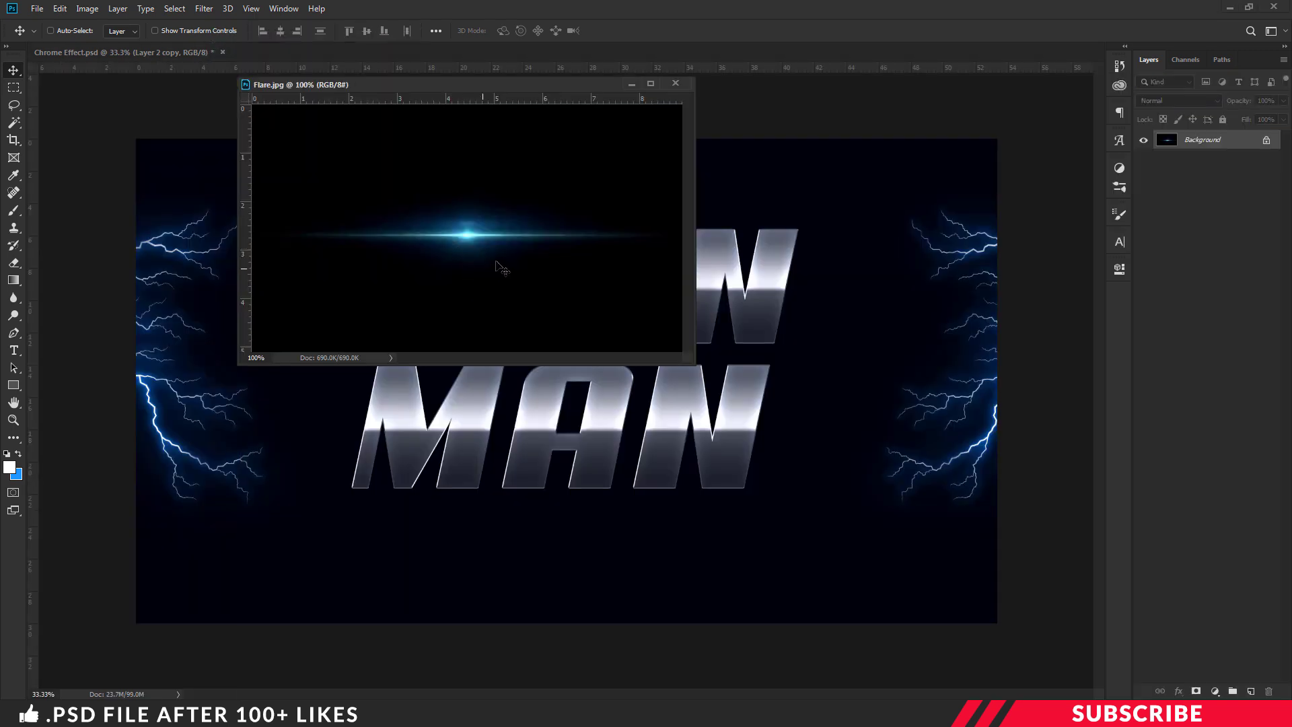
pyautogui.moveTo(498, 262); pyautogui.dragTo(797, 319)
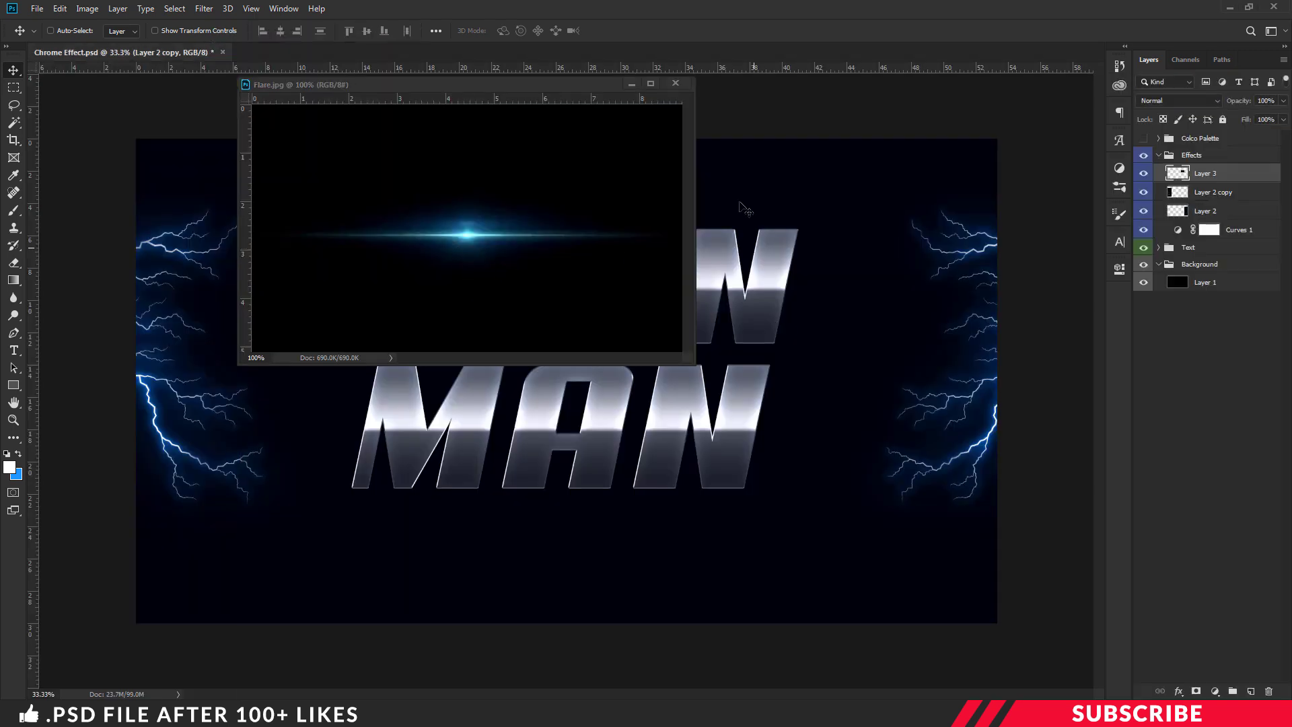
pyautogui.click(676, 83)
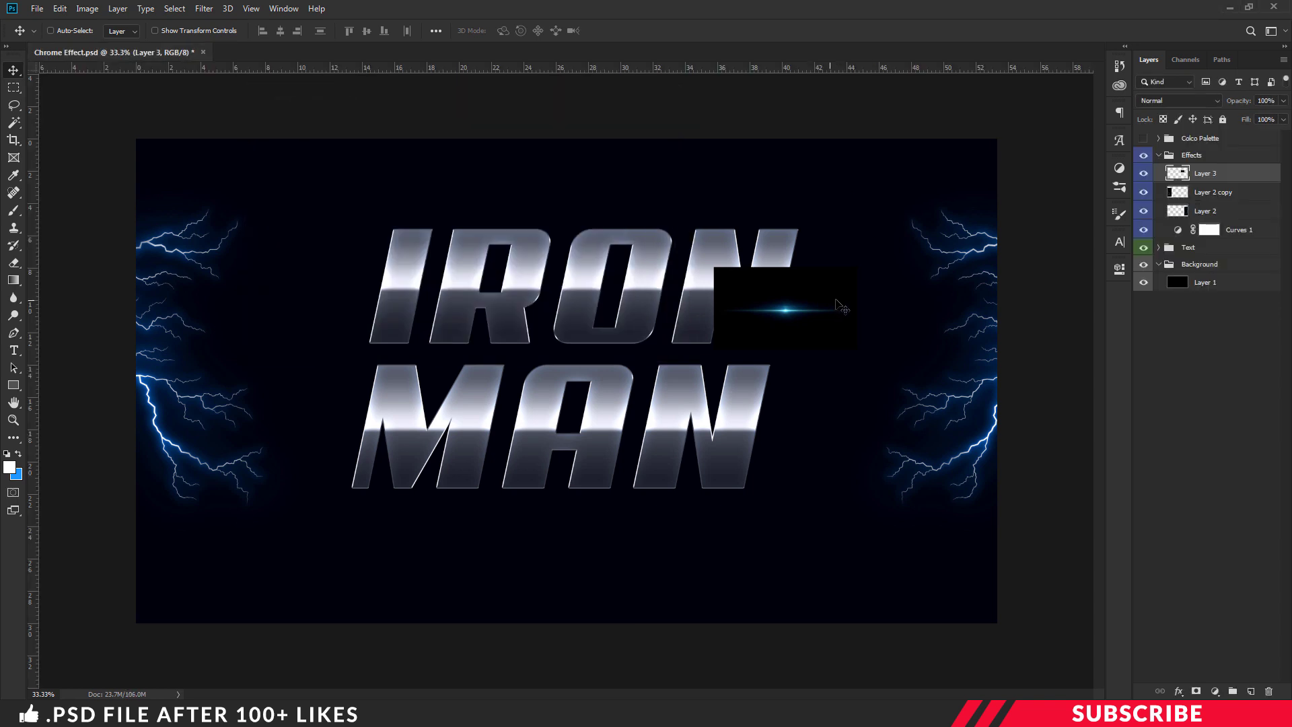
# Set the flare's blend mode to Screen and place flares on the left edge of IRON's I and the upper-right corner of its N.
pyautogui.click(1217, 101)
pyautogui.click(1152, 214)
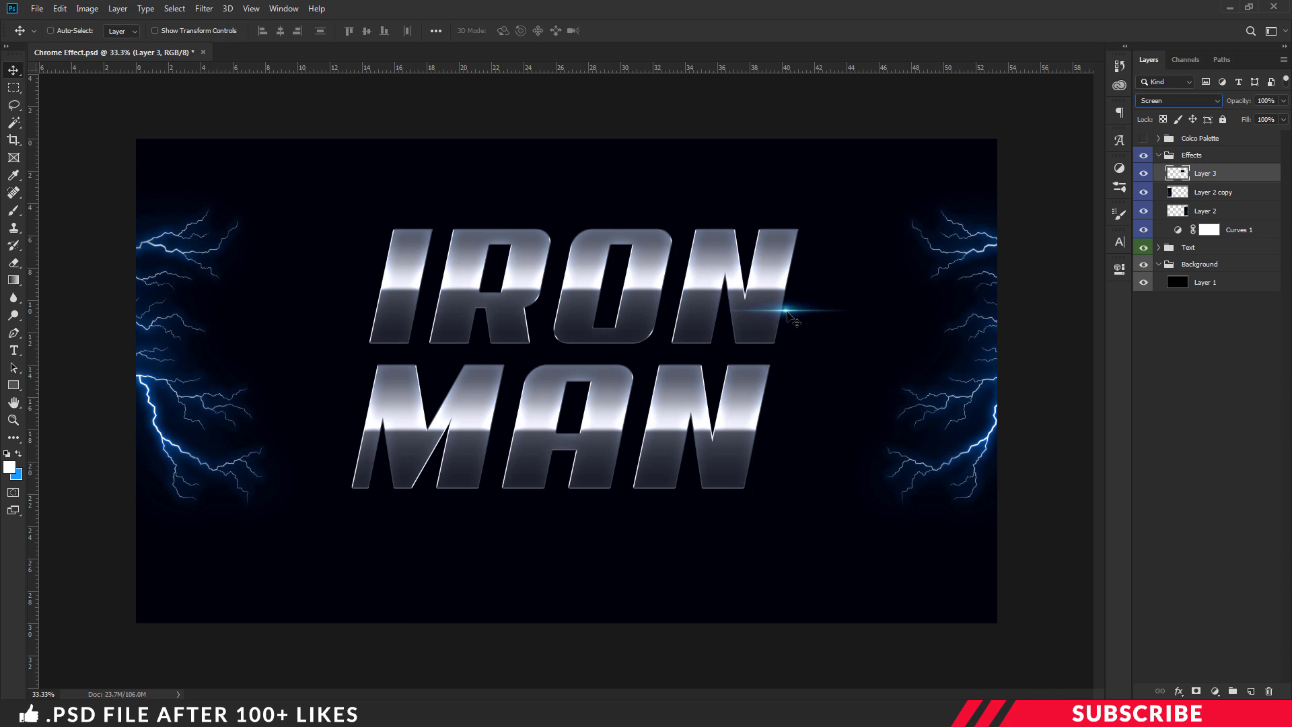
pyautogui.moveTo(788, 313); pyautogui.dragTo(791, 231)
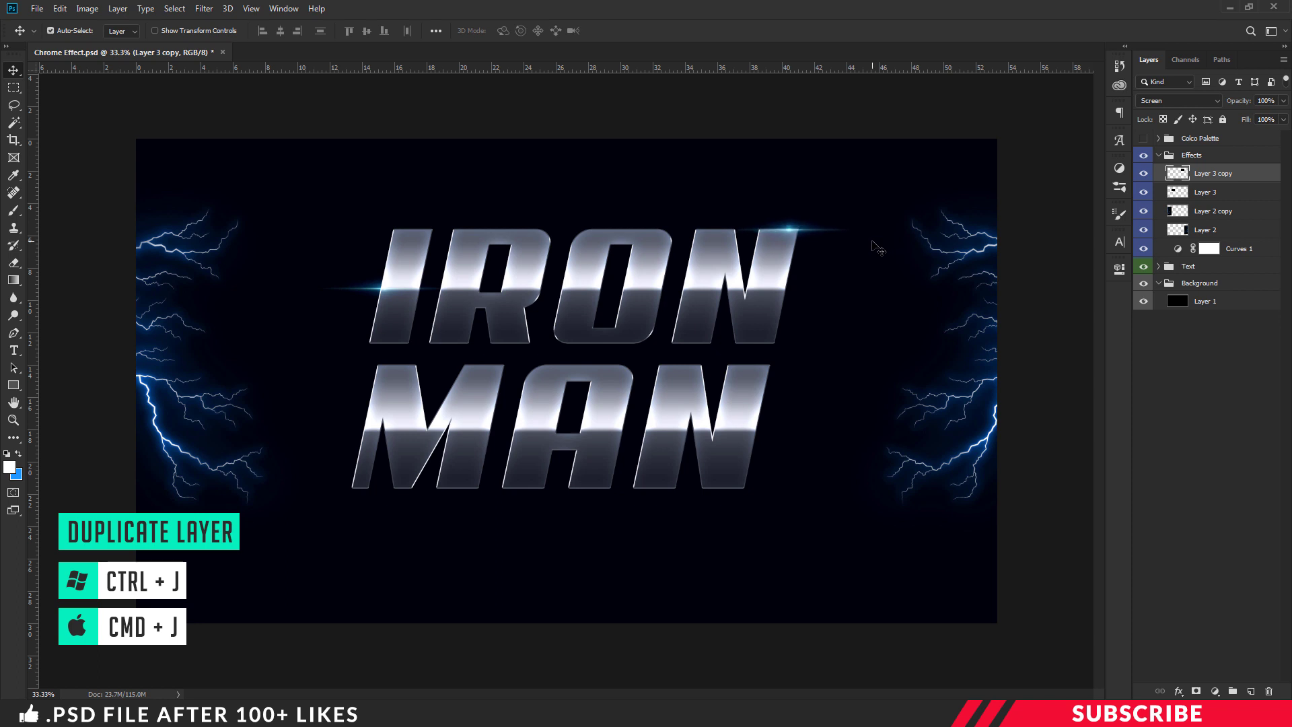
# Duplicate the flare layer and position the copy on the lower-left corner of the A in MAN.
pyautogui.hotkey('ctrl', 'j')
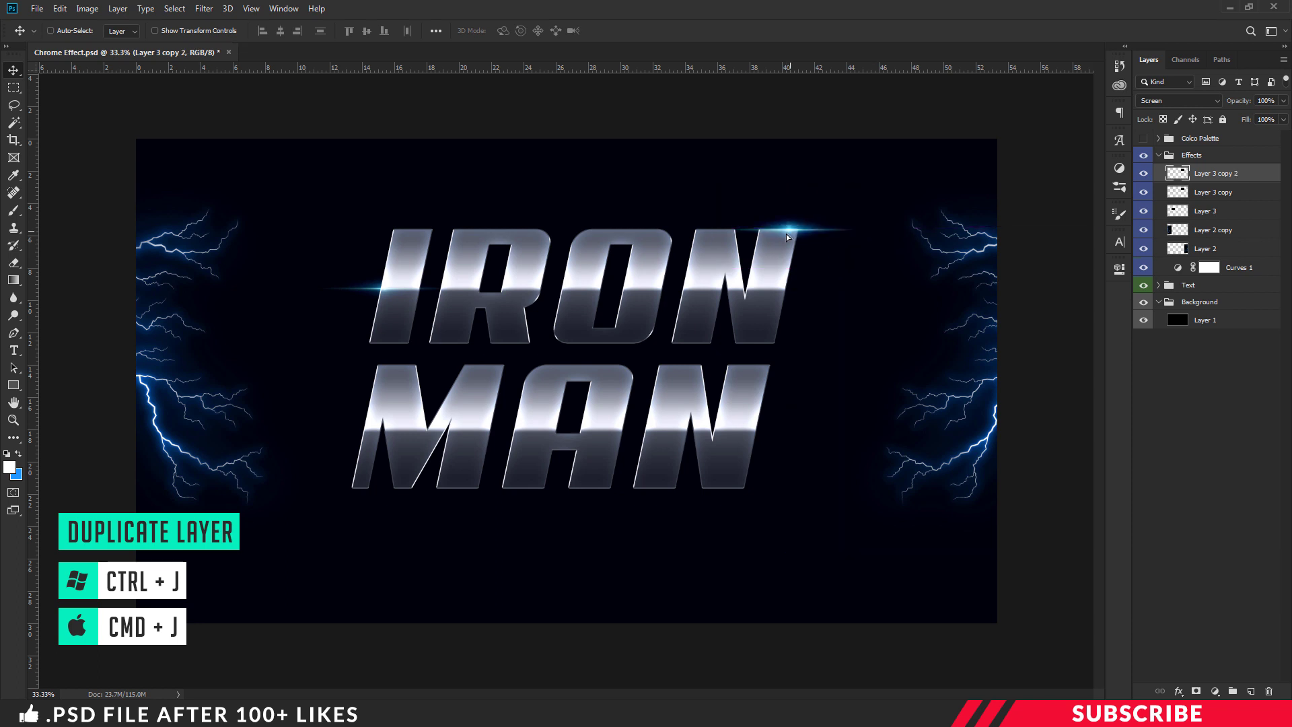
pyautogui.moveTo(787, 237); pyautogui.dragTo(520, 494)
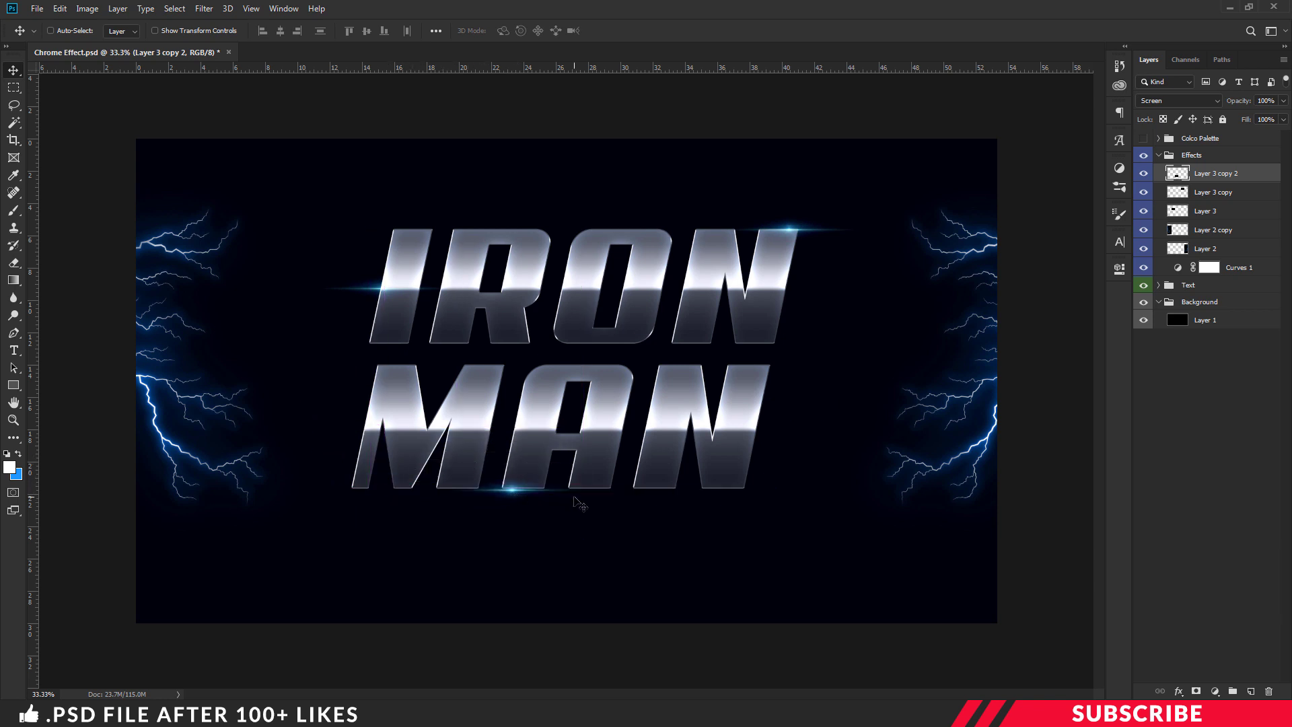
pyautogui.press('Up')
pyautogui.press('Up')
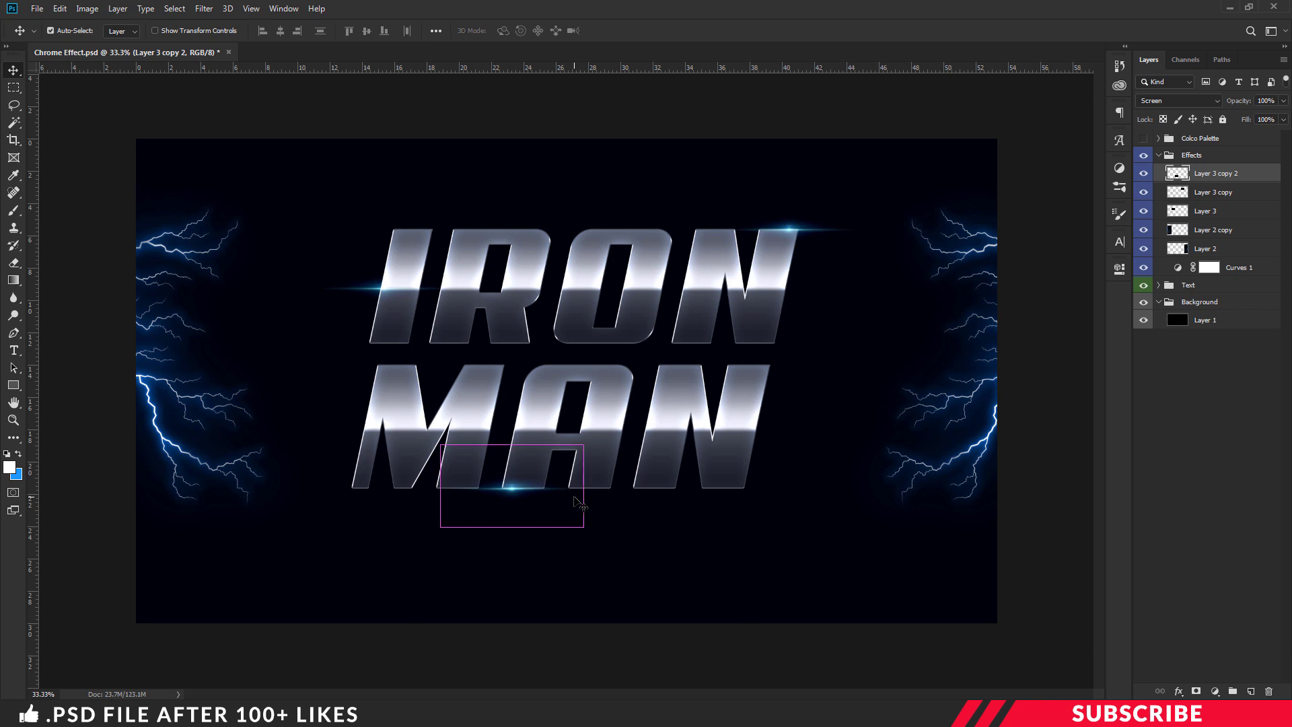
# Duplicate the flare layer and position the copy on the upper-left corner of the N in MAN.
pyautogui.hotkey('ctrl', 'j')
pyautogui.moveTo(576, 501); pyautogui.dragTo(706, 377)
pyautogui.press('Up')
pyautogui.press('Up')
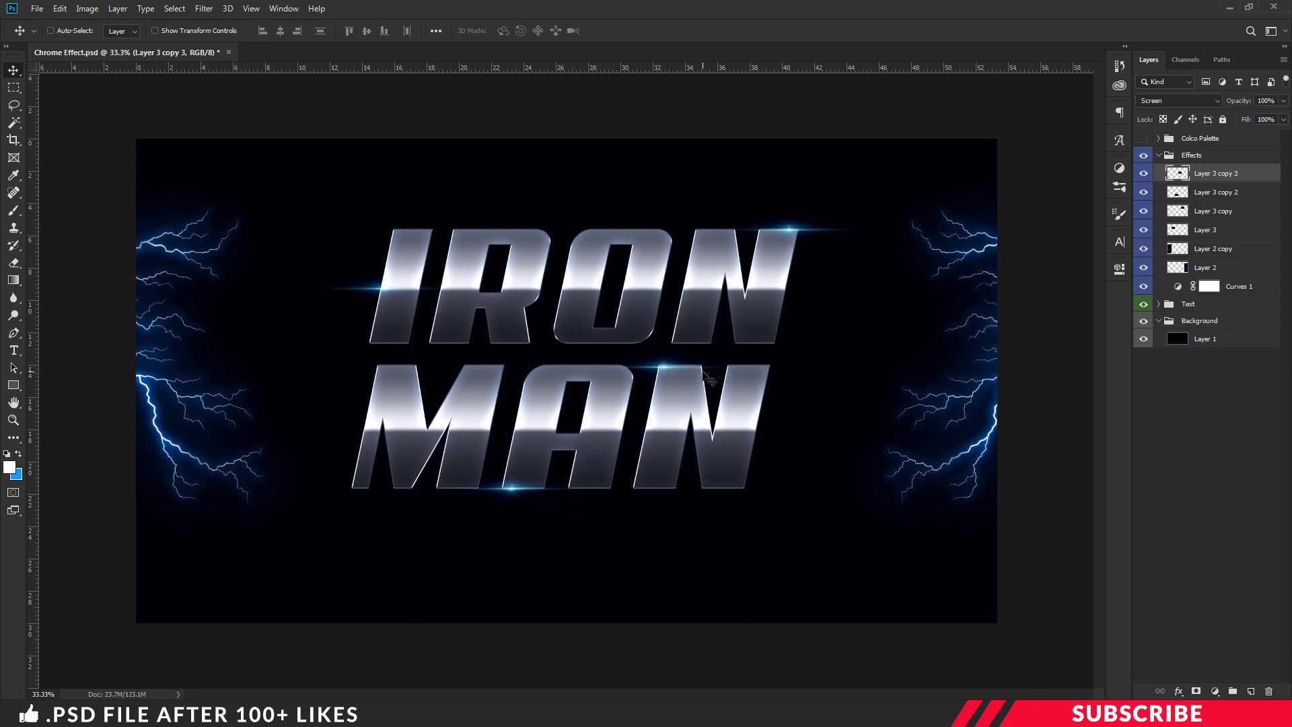
pyautogui.press('Up')
# Add a new empty layer above the flares and set its blend mode to Color Dodge.
pyautogui.click(1252, 692)
pyautogui.click(1202, 103)
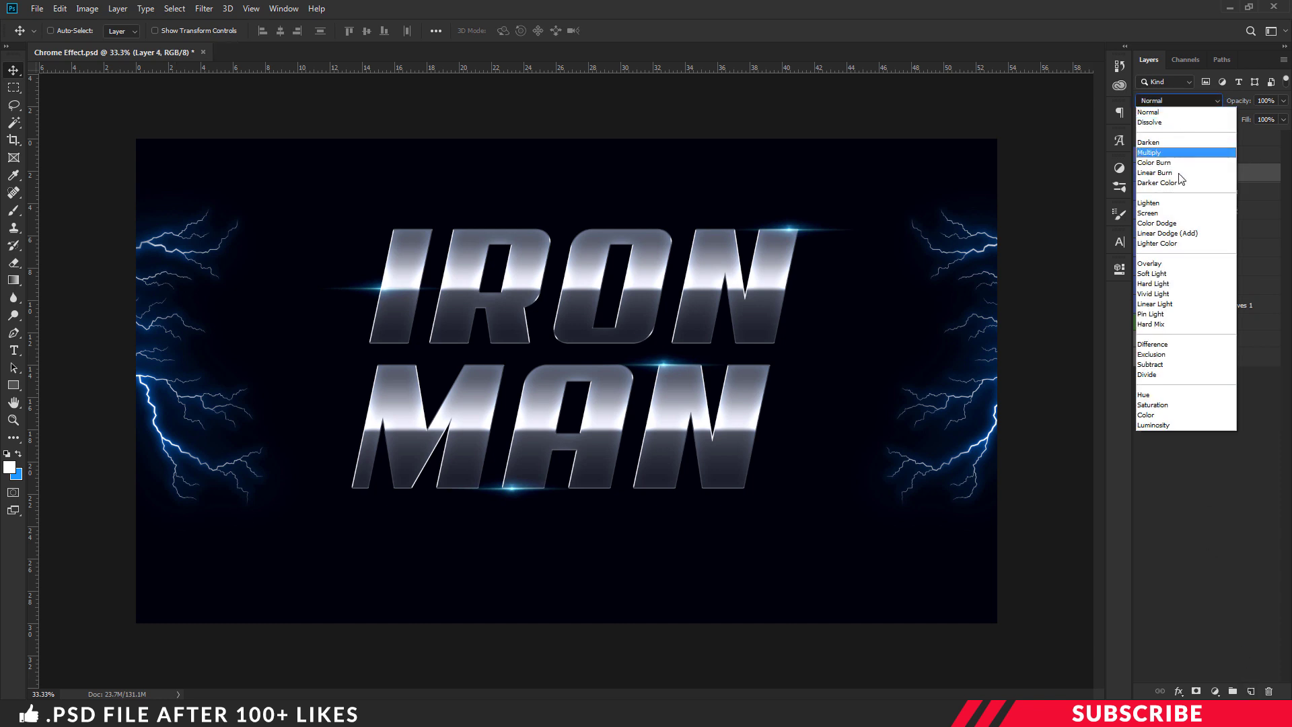
pyautogui.click(1159, 224)
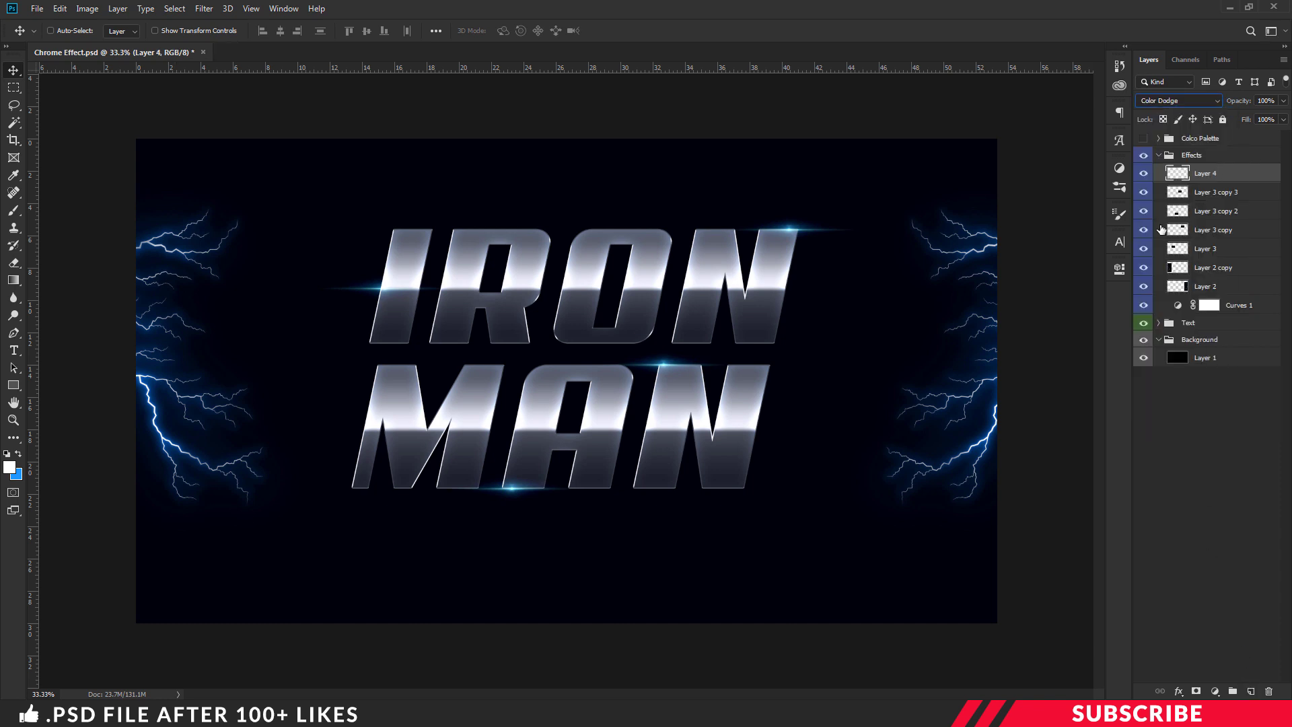
# Set the foreground colour to the dark blue #134a78.
pyautogui.click(10, 467)
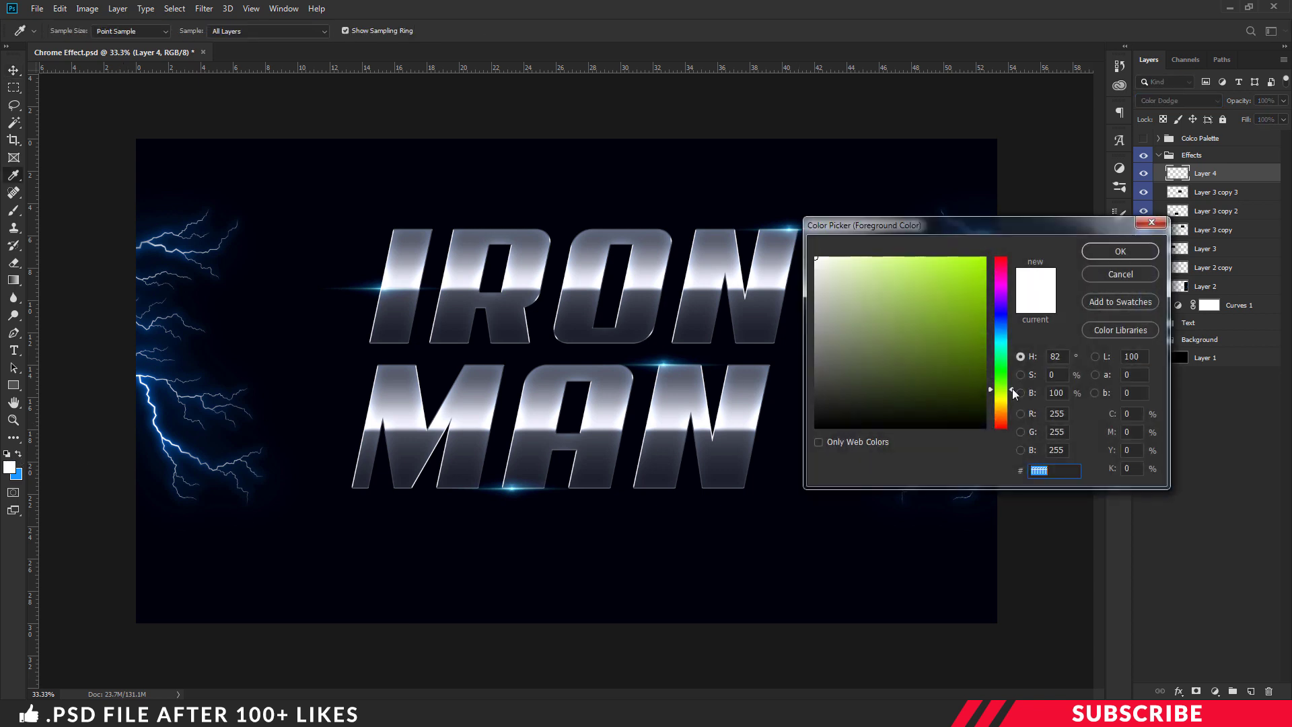
pyautogui.moveTo(998, 337); pyautogui.dragTo(960, 348)
pyautogui.click(1002, 330)
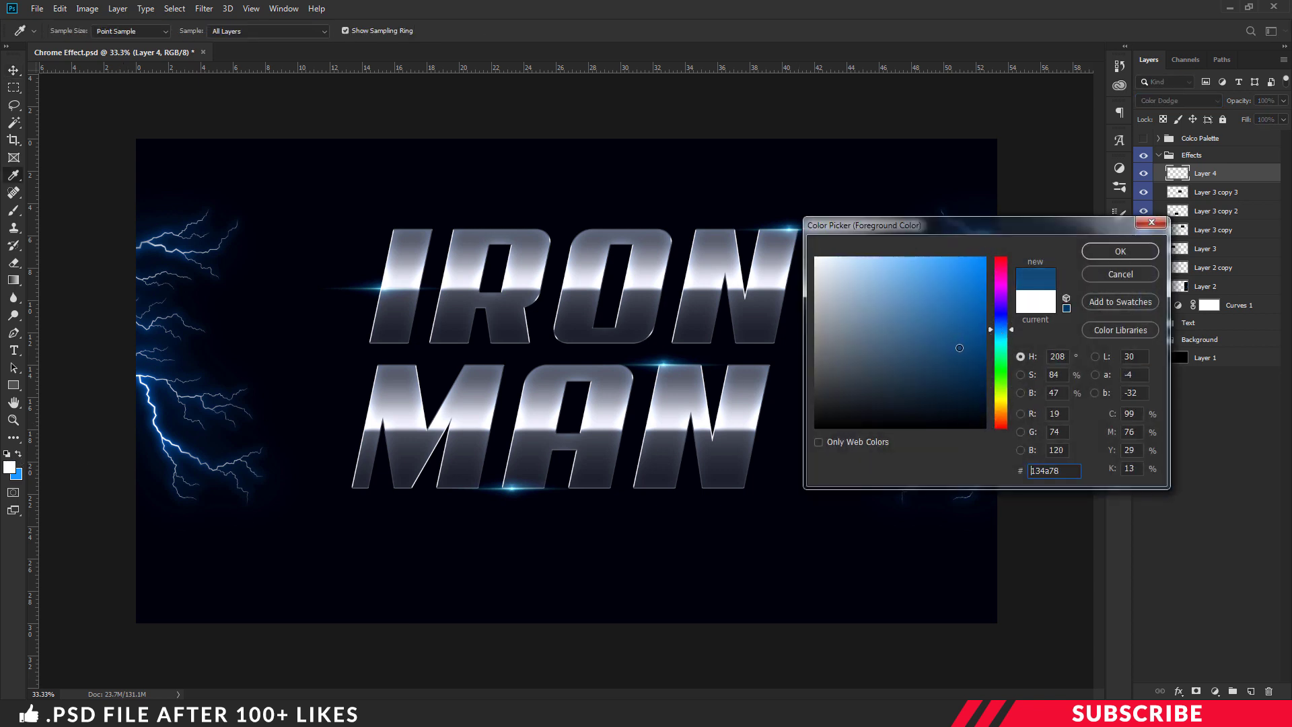
pyautogui.click(1119, 251)
# Choose the Brush tool with the last Soft Round Pressure Opacity preset from General Brushes.
pyautogui.click(13, 210)
pyautogui.rightClick(14, 210)
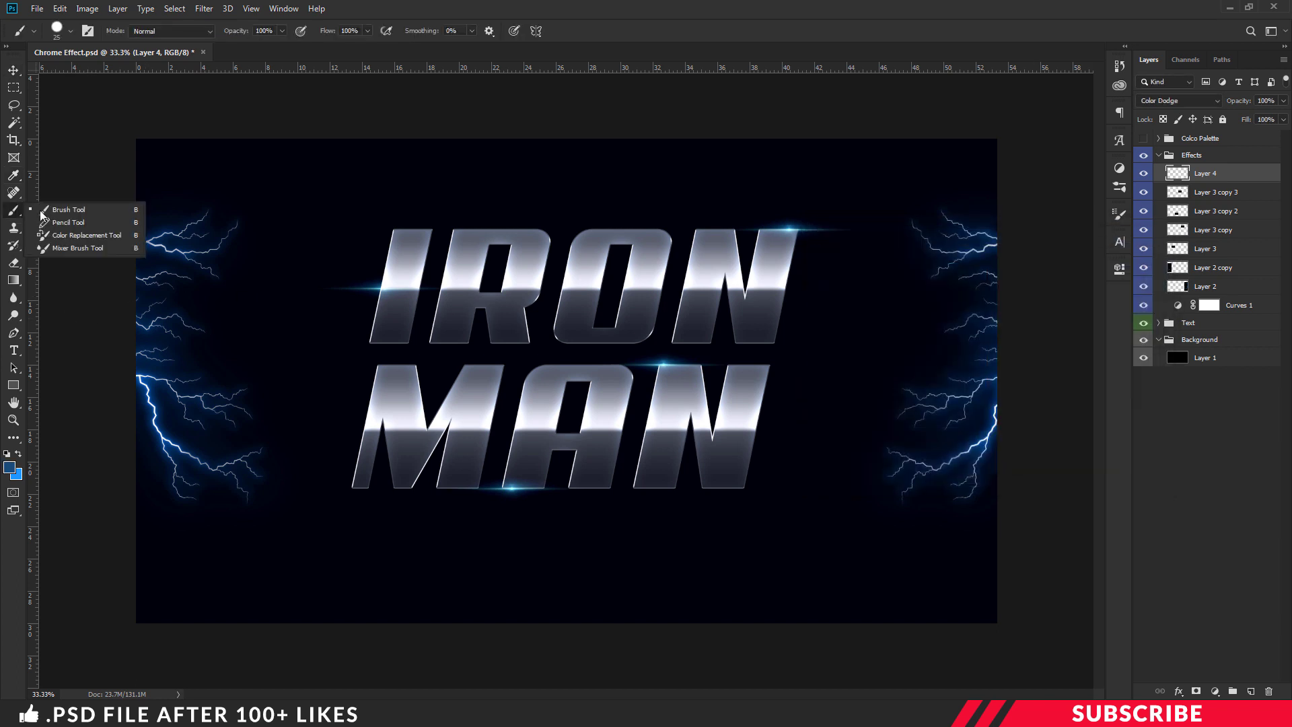
pyautogui.click(42, 210)
pyautogui.click(70, 31)
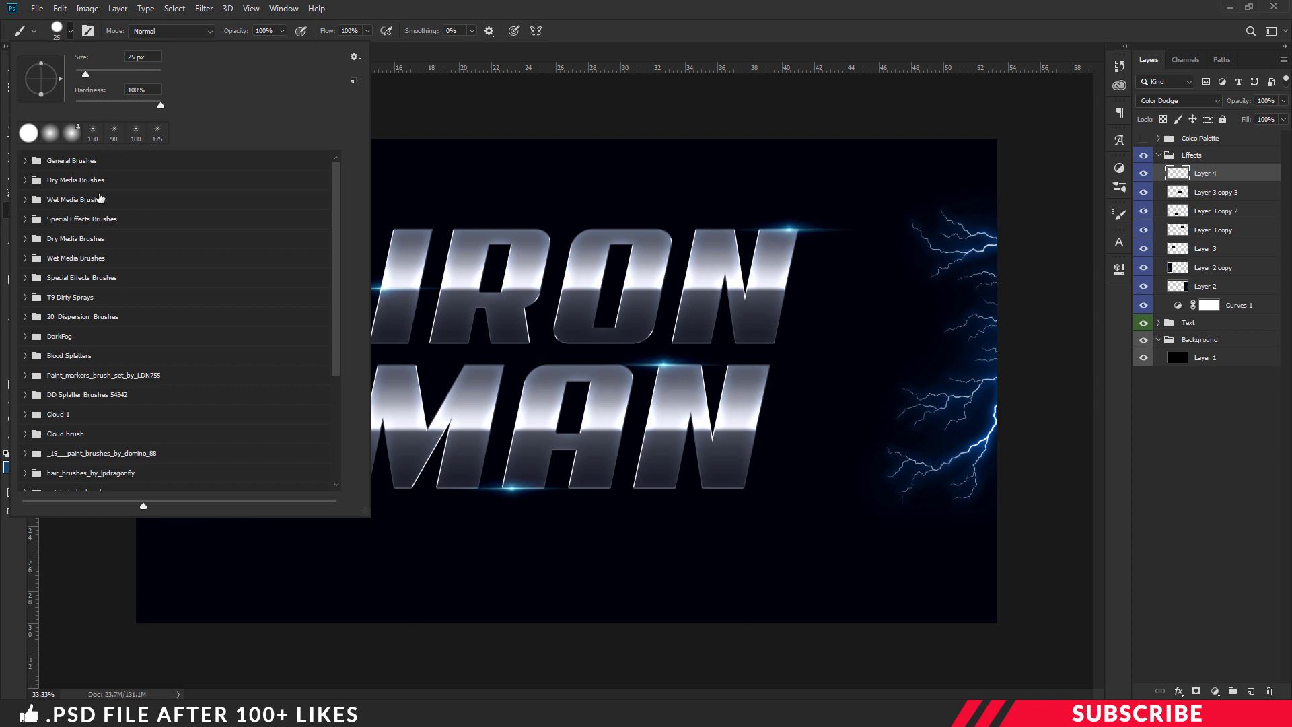
pyautogui.click(25, 160)
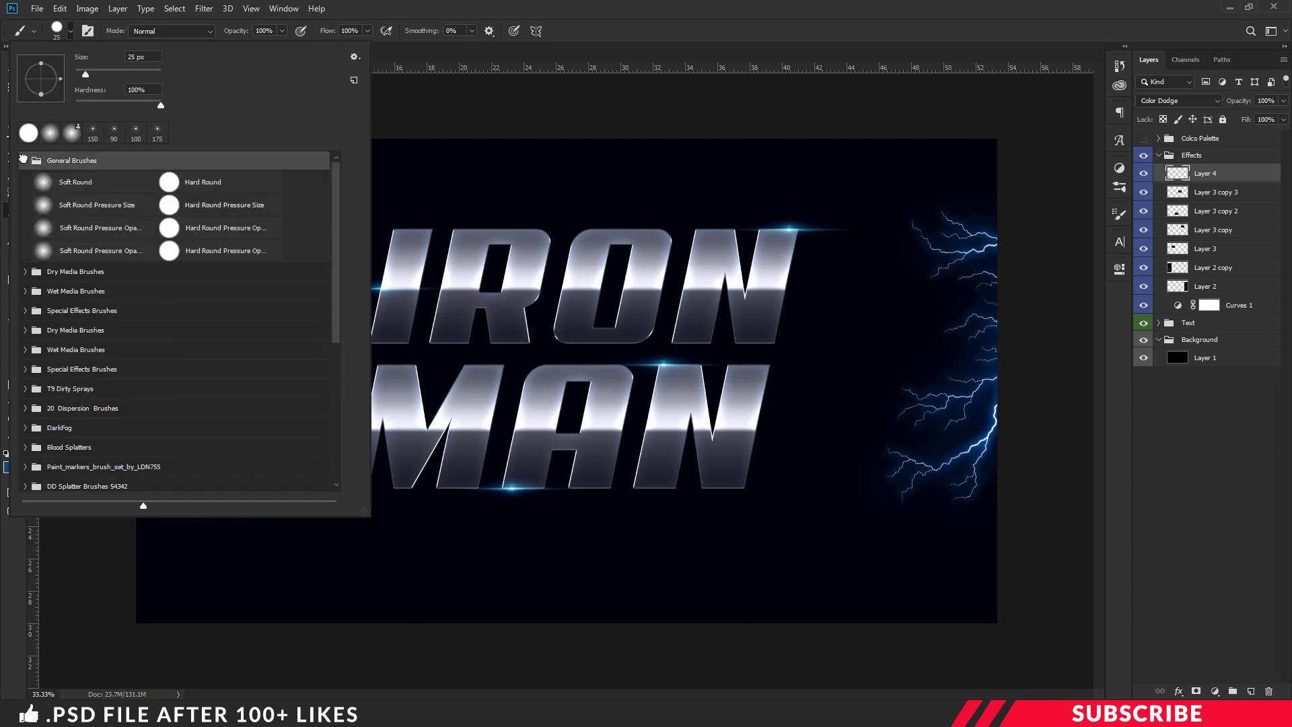
pyautogui.click(115, 254)
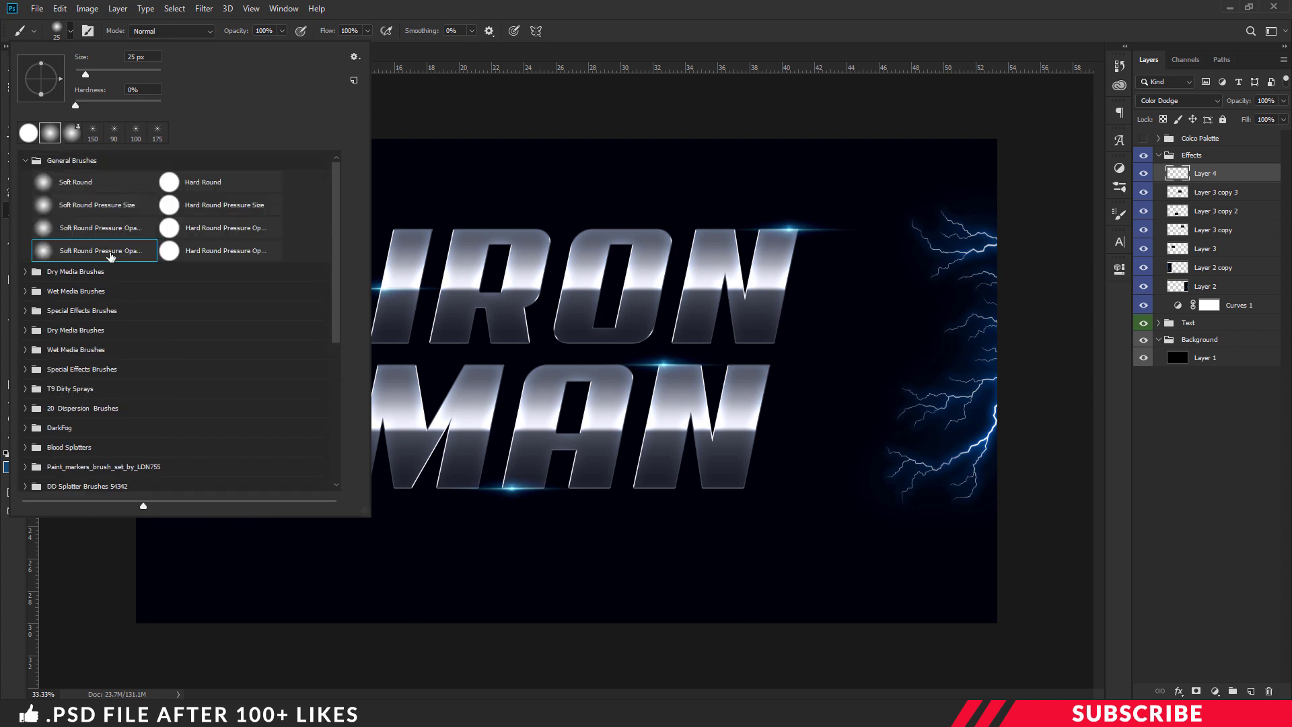
pyautogui.click(613, 57)
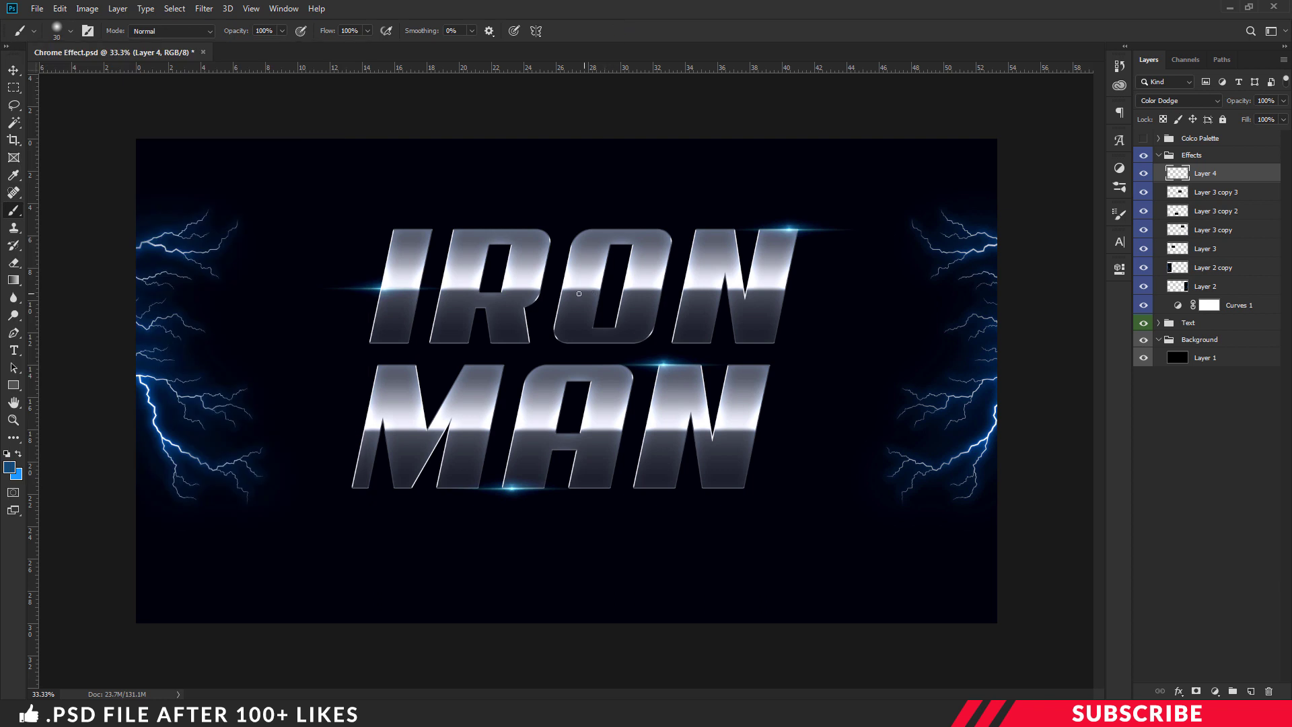
# Enlarge the soft brush to 900 px and paint a blue glow over the flare on IRON's I.
pyautogui.press(']')
pyautogui.press(']')
pyautogui.press(']')
pyautogui.press(']')
pyautogui.press(']')
pyautogui.press(']')
pyautogui.press(']')
pyautogui.press(']')
pyautogui.press(']')
pyautogui.press(']')
pyautogui.press(']')
pyautogui.press(']')
pyautogui.press(']')
pyautogui.press(']')
pyautogui.press(']')
pyautogui.press(']')
pyautogui.press(']')
pyautogui.press(']')
pyautogui.press(']')
pyautogui.click(370, 275)
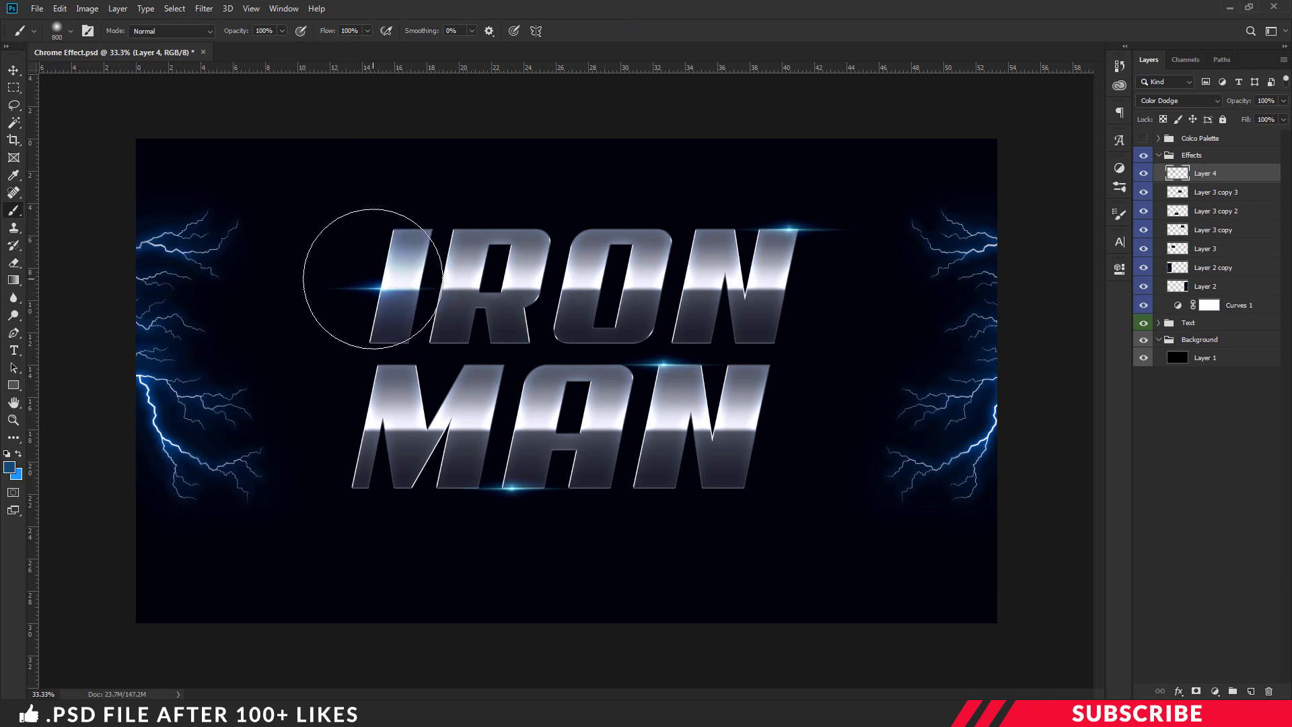
pyautogui.click(361, 242)
# Paint blue glows over the flares on IRON's N and MAN's N and A, using a 700 px brush for MAN.
pyautogui.press('[')
pyautogui.click(777, 209)
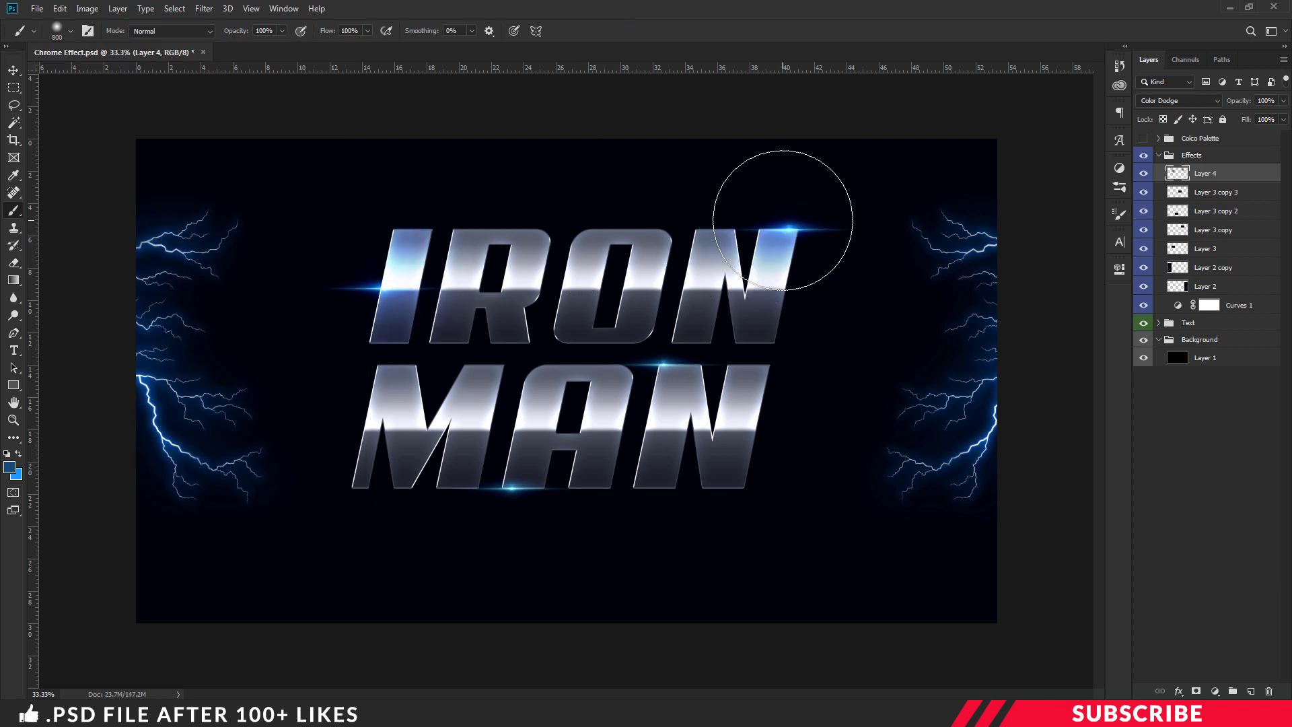
pyautogui.click(663, 359)
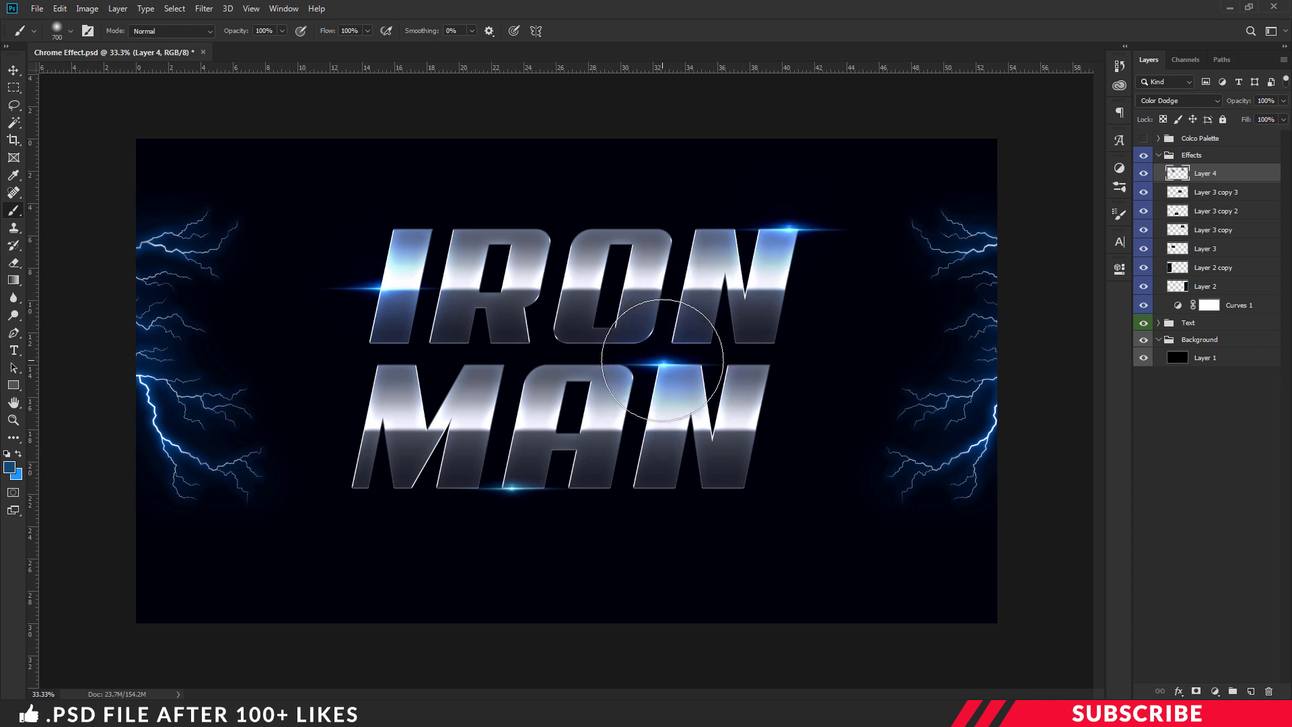
pyautogui.click(513, 485)
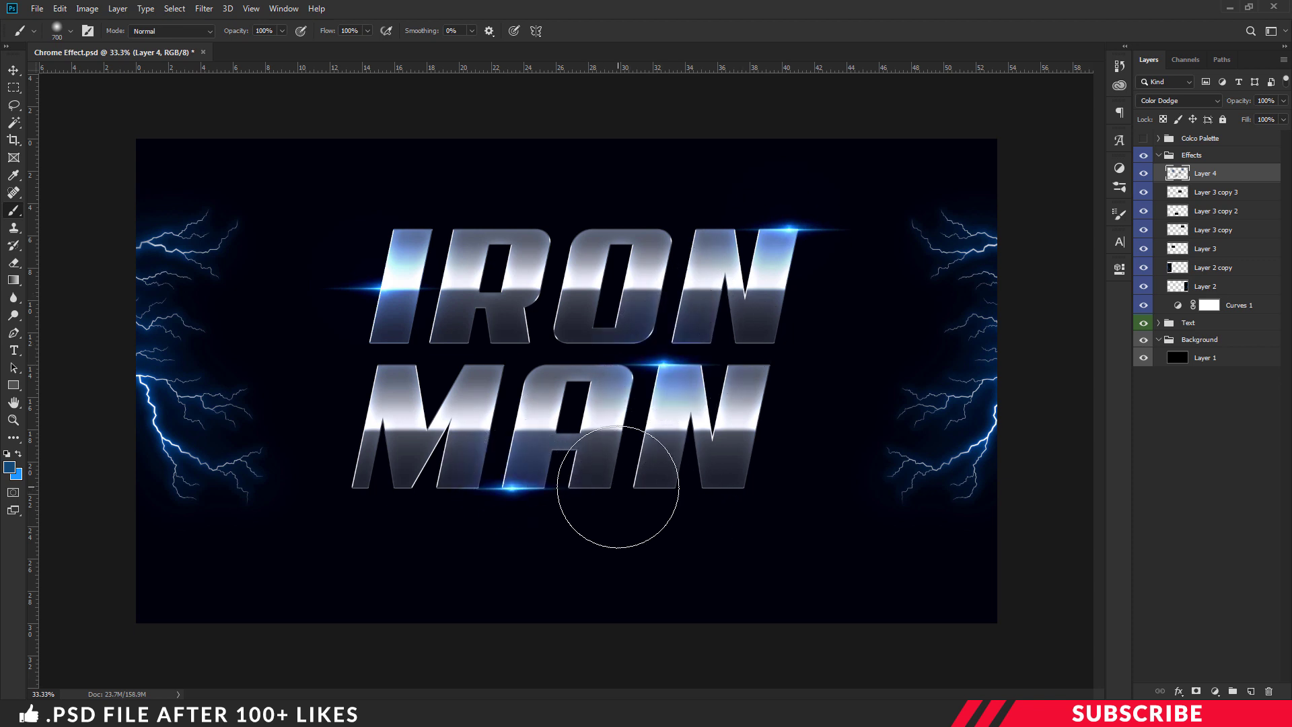
# Reduce the brush size to 125 px.
pyautogui.press('[')
pyautogui.press('[')
pyautogui.press('[')
pyautogui.press('[')
pyautogui.press('[')
pyautogui.press('[')
pyautogui.press('[')
pyautogui.press('[')
pyautogui.press('[')
# Stamp all visible layers into a new merged layer and open it in the Camera Raw Filter.
pyautogui.hotkey('ctrl', 'alt', 'shift', 'e')
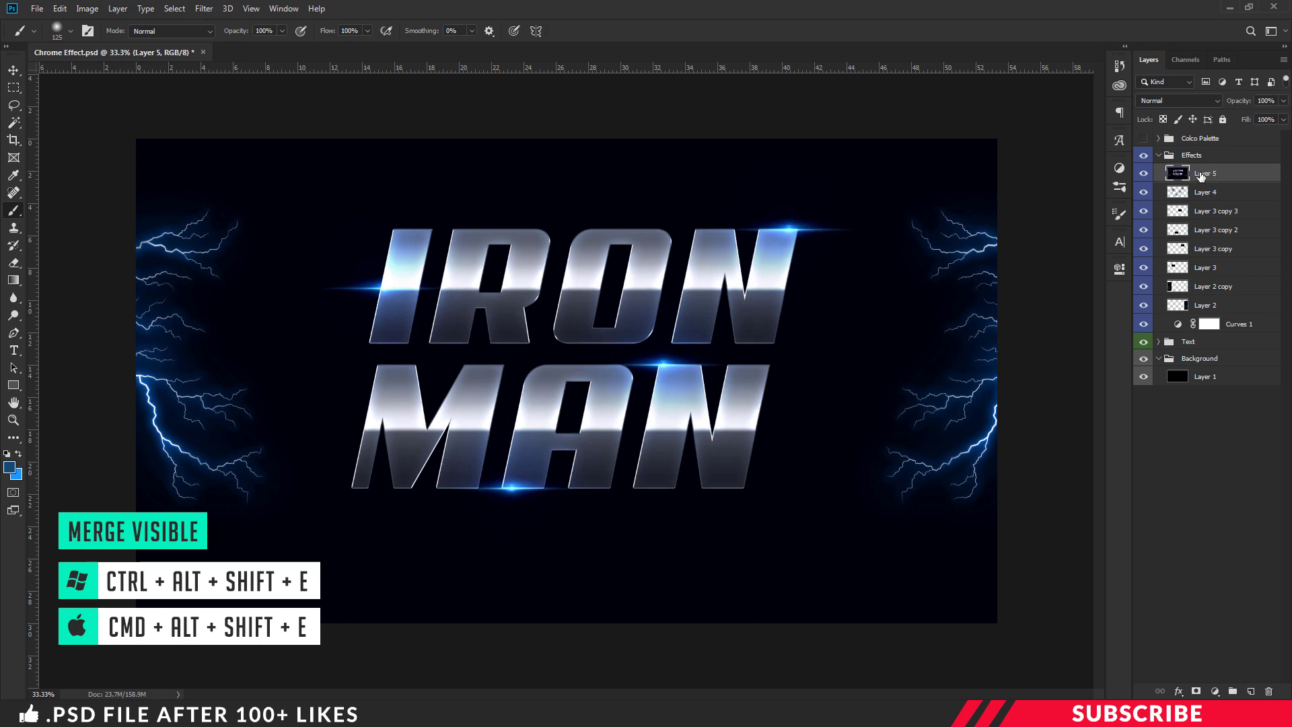
pyautogui.press('v')
pyautogui.click(204, 8)
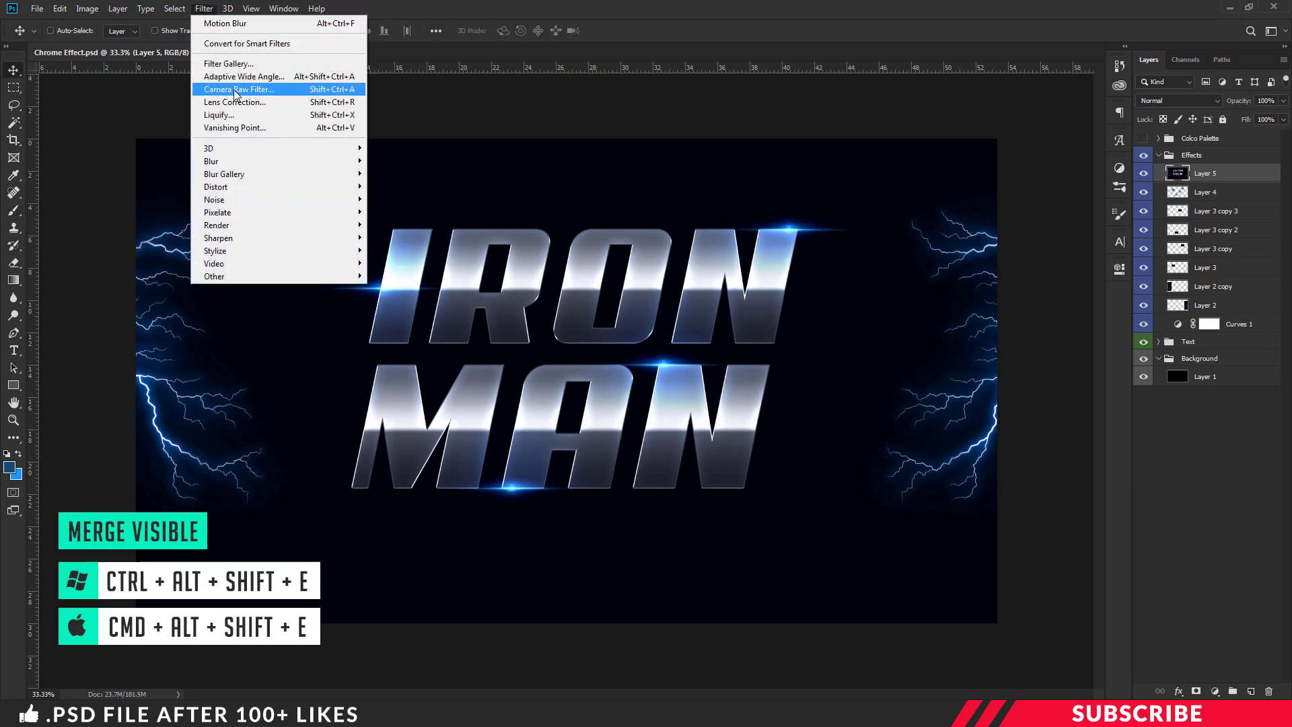
pyautogui.click(267, 94)
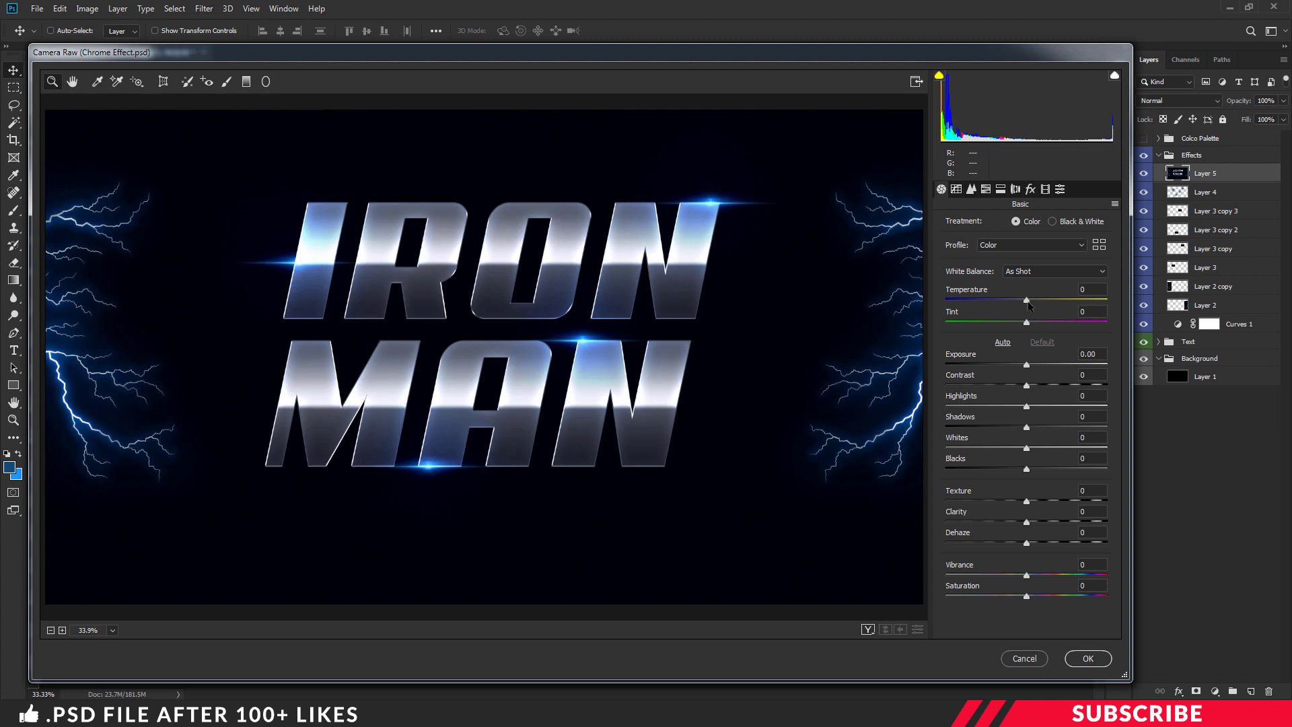
# Shift the temperature slightly cooler and the tint slightly towards magenta, and raise the vibrance and saturation a little.
pyautogui.moveTo(1028, 305); pyautogui.dragTo(1024, 306)
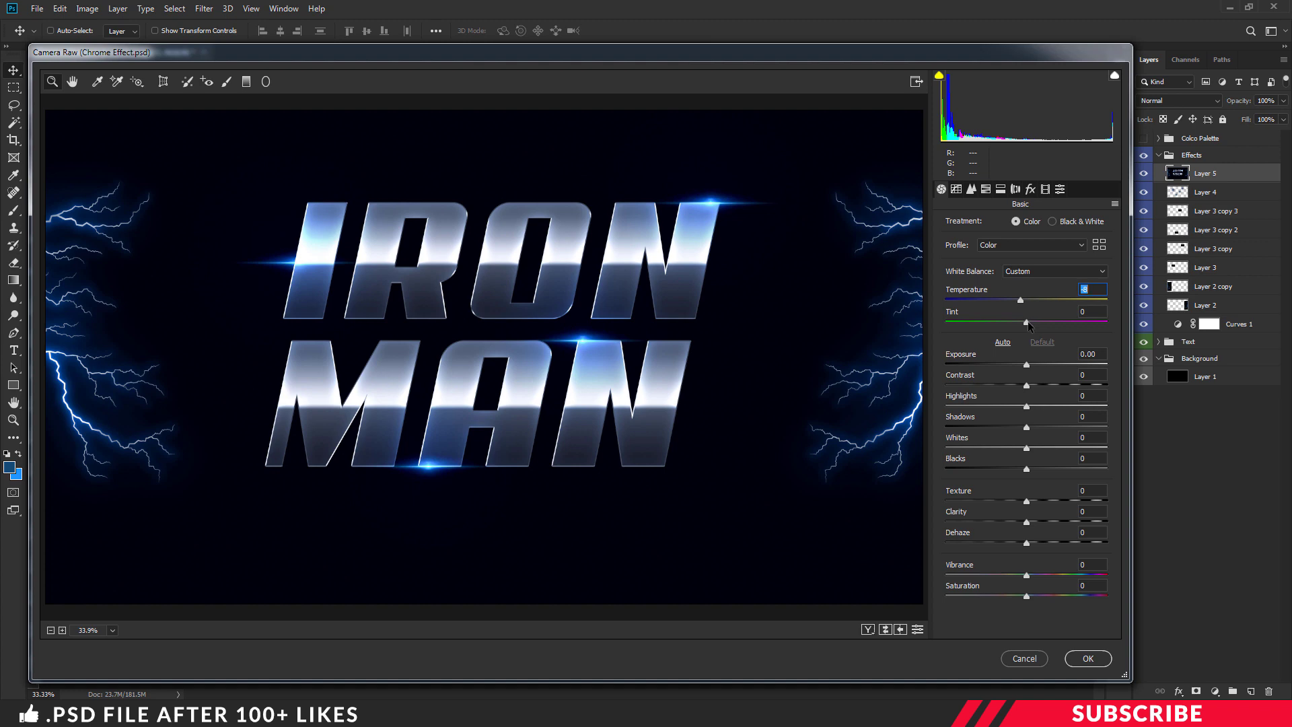
pyautogui.moveTo(1028, 321); pyautogui.dragTo(1031, 321)
pyautogui.moveTo(1028, 576); pyautogui.dragTo(1029, 597)
# Slightly raise both the saturation and the luminance of the Blues in the HSL adjustments.
pyautogui.click(986, 189)
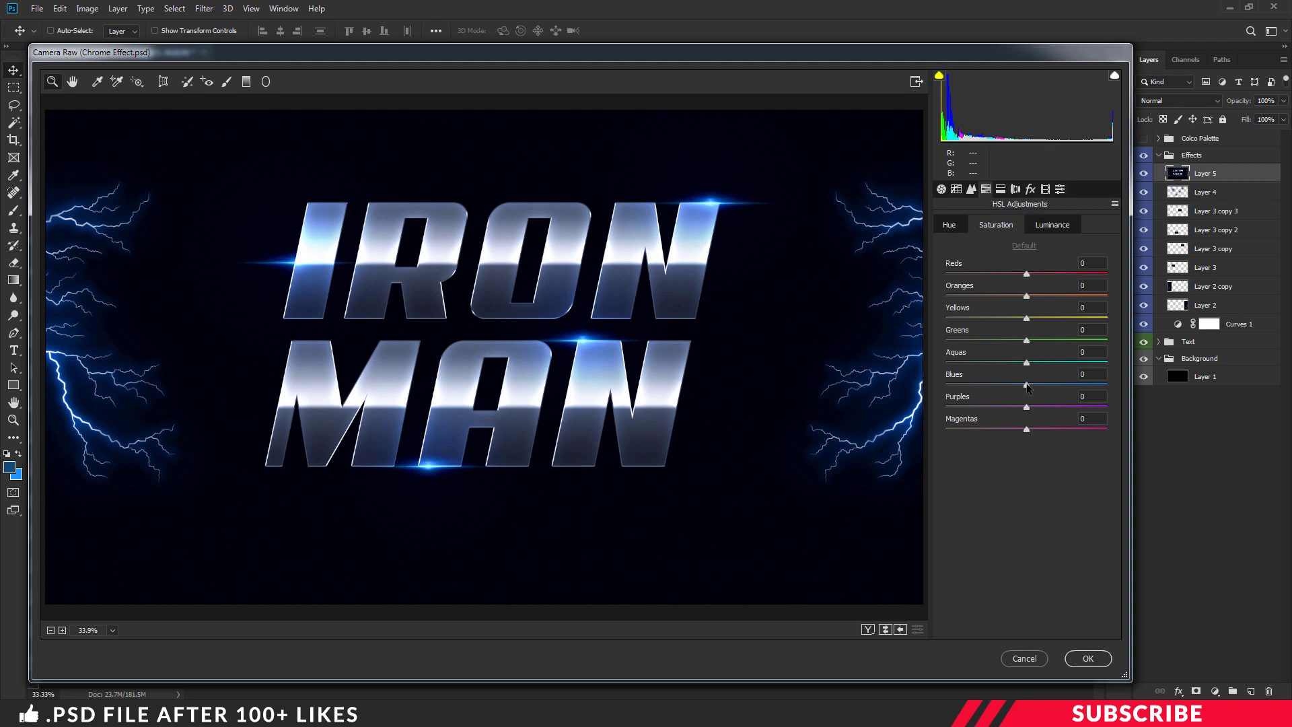
pyautogui.moveTo(1027, 387); pyautogui.dragTo(1031, 387)
pyautogui.click(1052, 228)
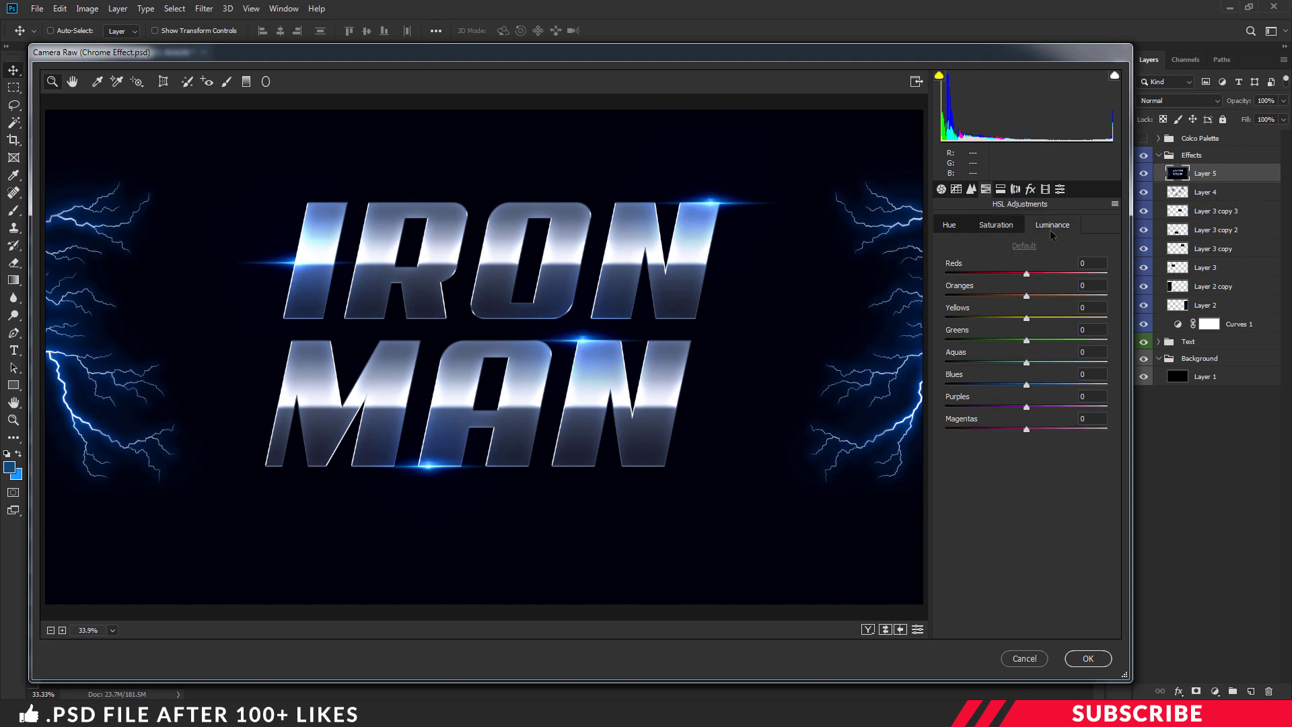
pyautogui.moveTo(1027, 387); pyautogui.dragTo(1031, 389)
# Apply the Medium sharpening preset and commit the Camera Raw adjustments to the merged layer.
pyautogui.click(1061, 191)
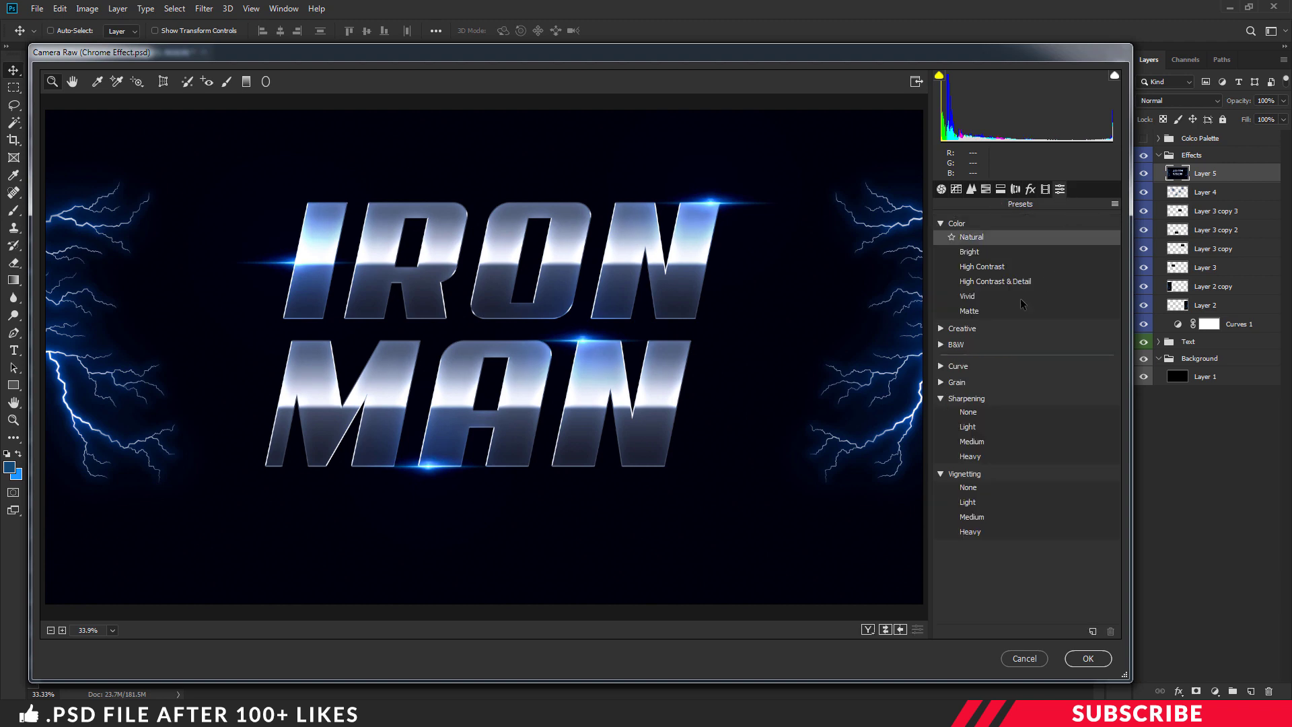
pyautogui.click(942, 224)
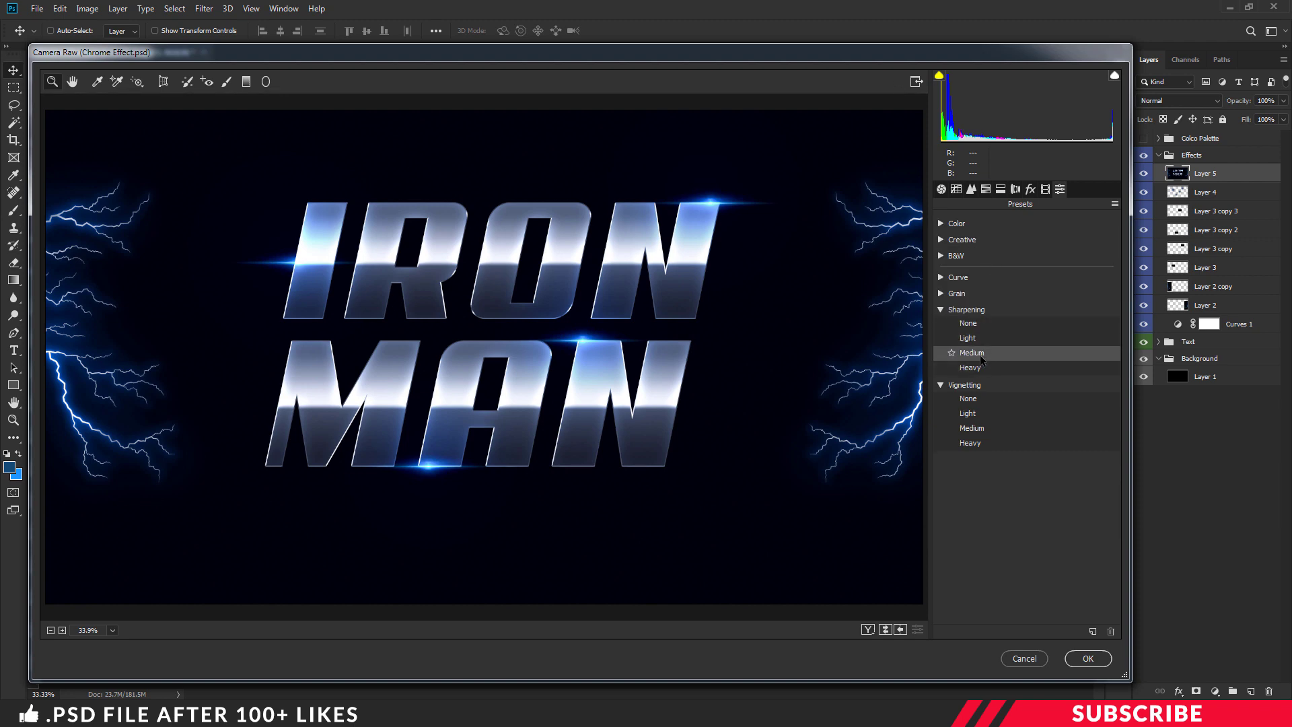
pyautogui.click(1088, 658)
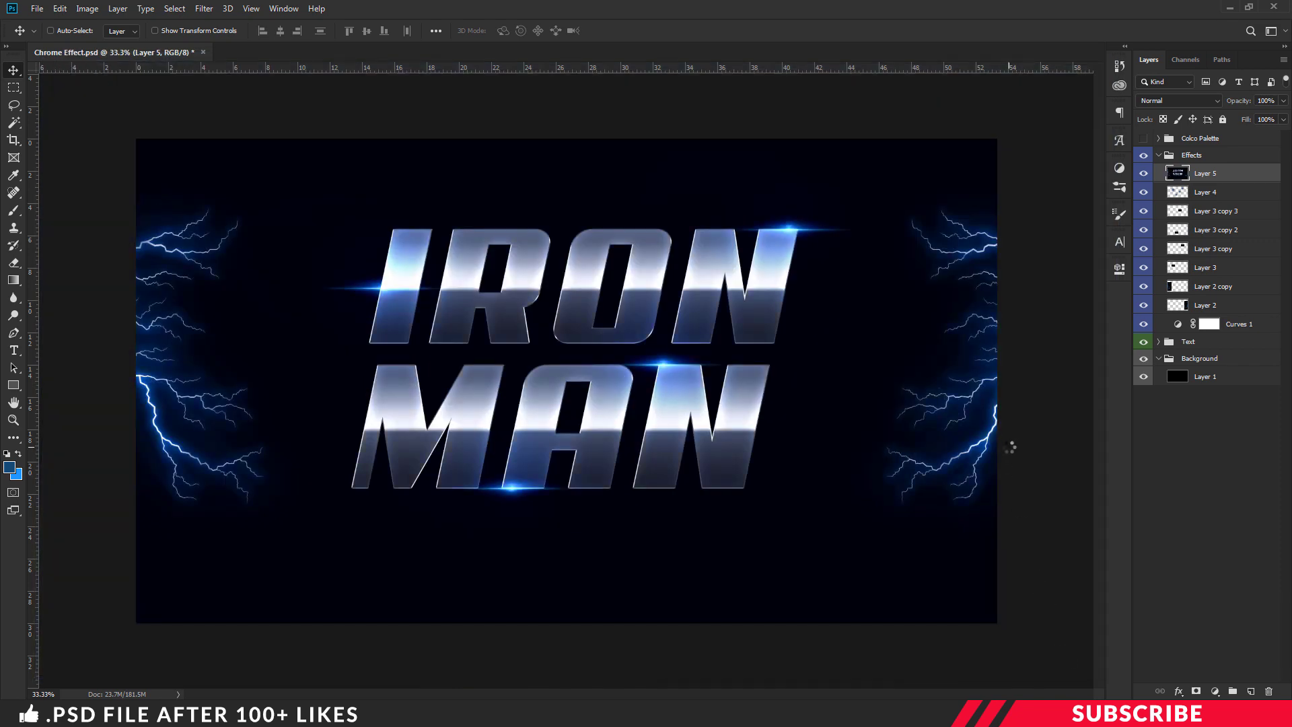
pyautogui.hotkey('ctrl', '-')
pyautogui.hotkey('ctrl', '+')
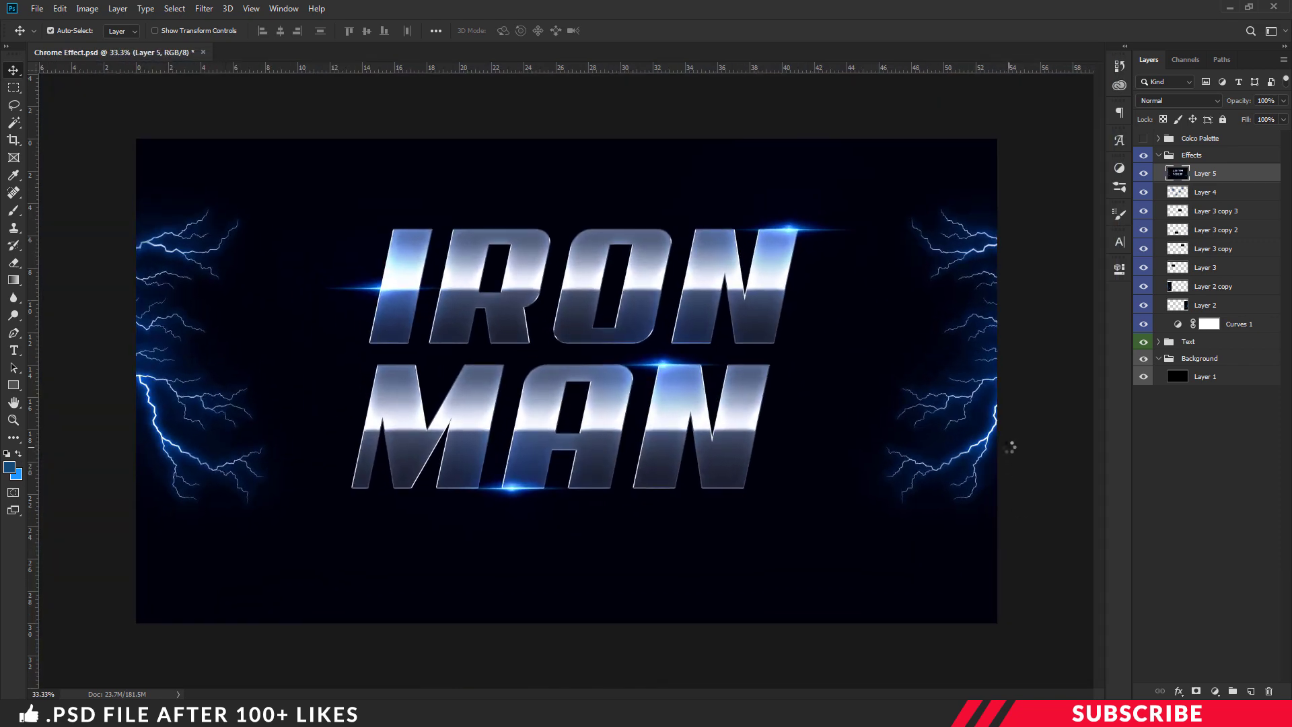